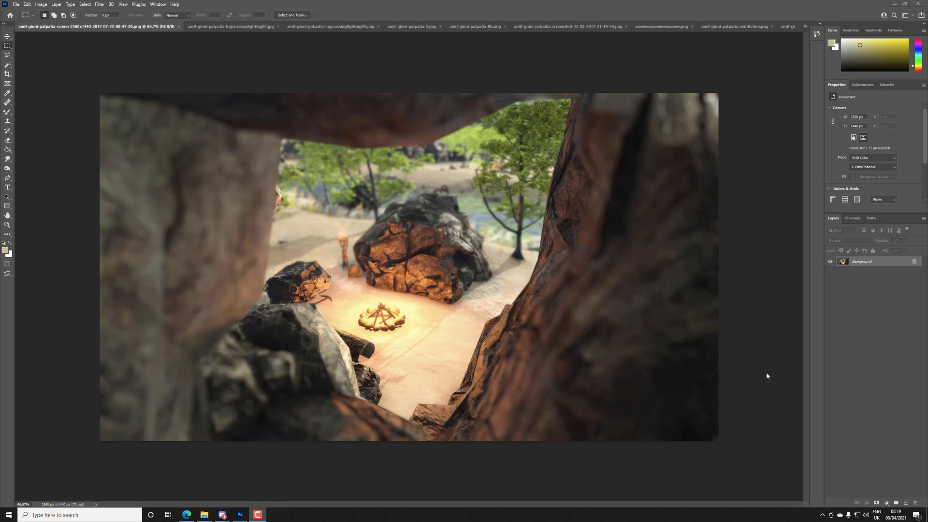
Step: Duplicate the Background layer as Background copy and hide the original
{"action": "left_click", "coordinate": [884, 264]}
{"action": "right_click", "coordinate": [883, 264]}
{"action": "left_click", "coordinate": [889, 275]}
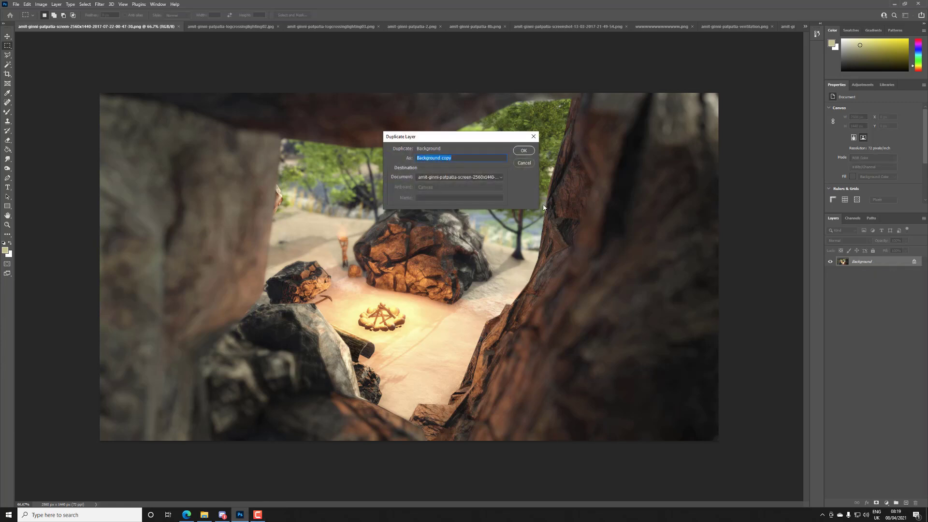
{"action": "left_click", "coordinate": [524, 150]}
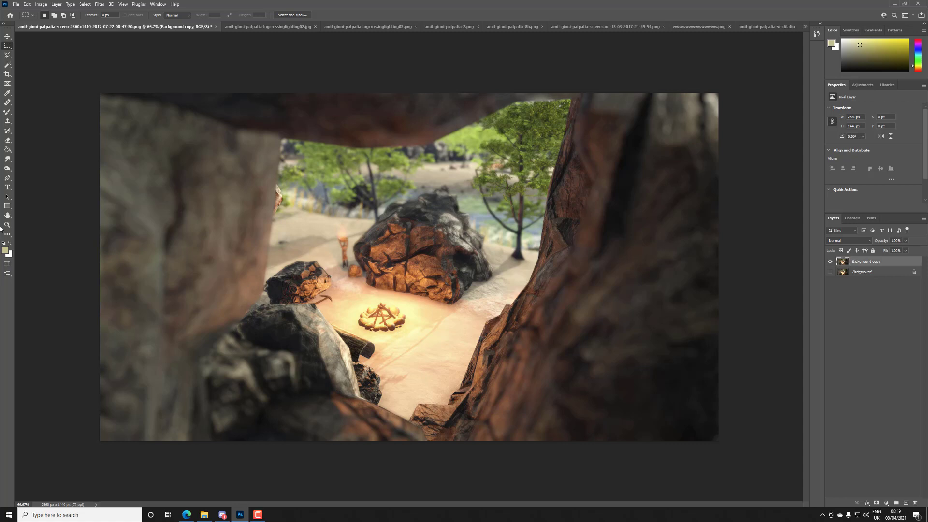
{"action": "left_click", "coordinate": [8, 160]}
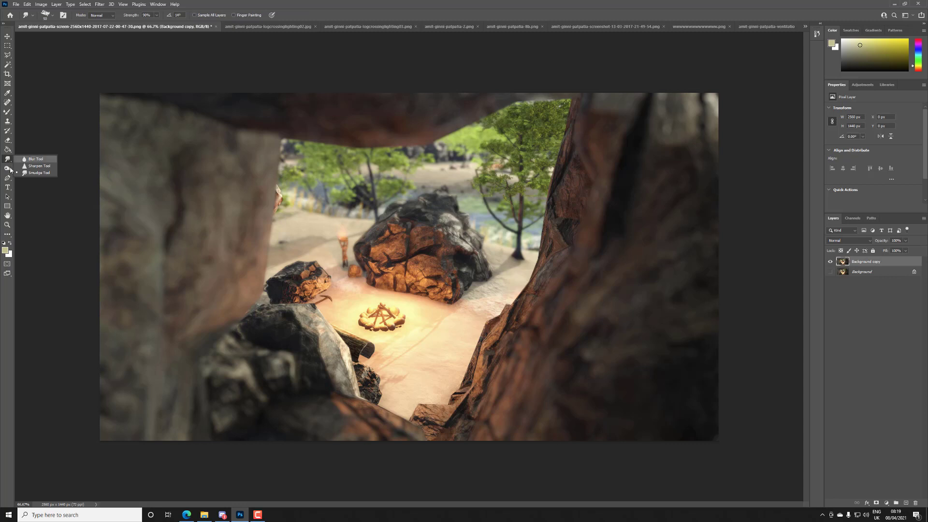
{"action": "left_click", "coordinate": [7, 168]}
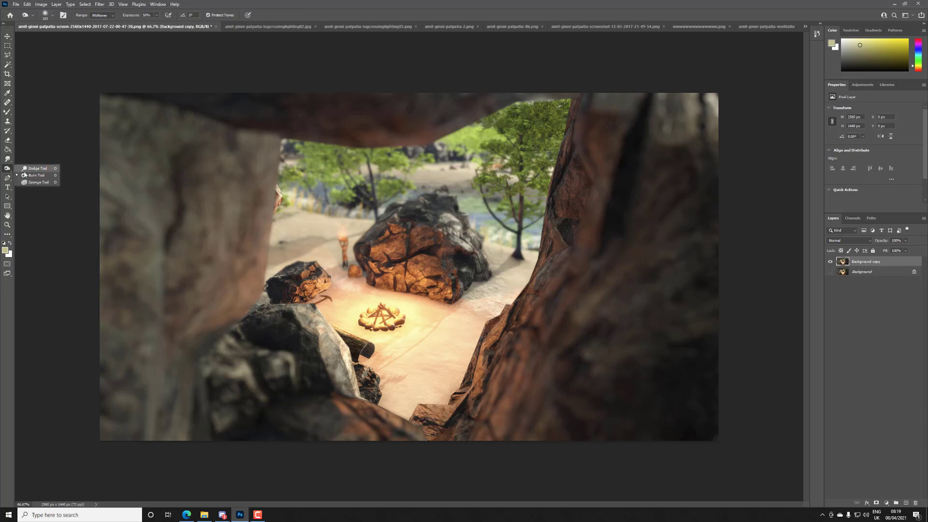
{"action": "left_click", "coordinate": [24, 175]}
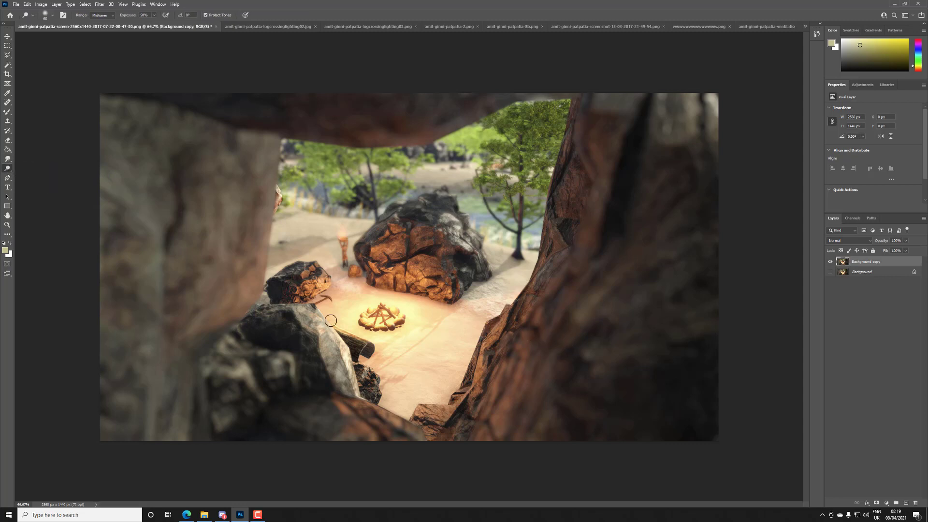
Step: Darken the foreground rock walls with the Burn tool on Midtones at 50% exposure, undoing the last stroke over the grey rock
{"action": "left_click", "coordinate": [9, 170]}
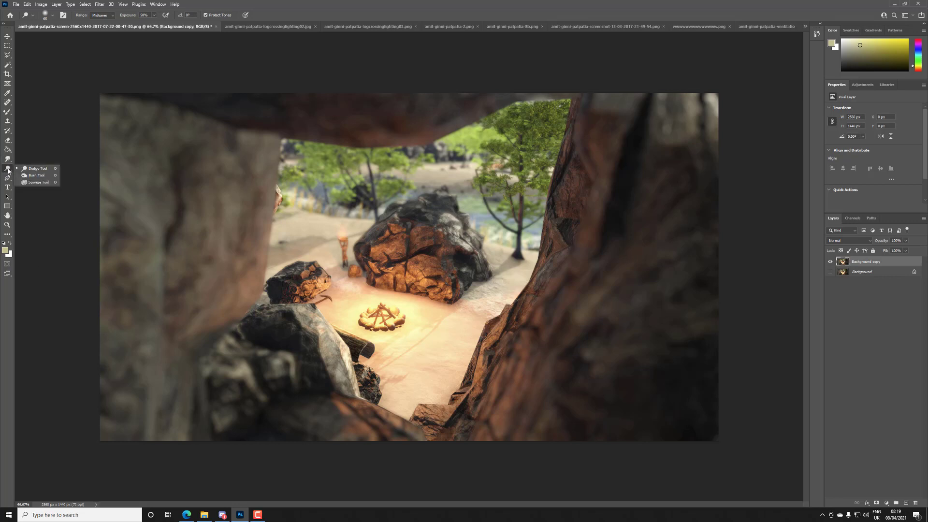
{"action": "left_click", "coordinate": [32, 182]}
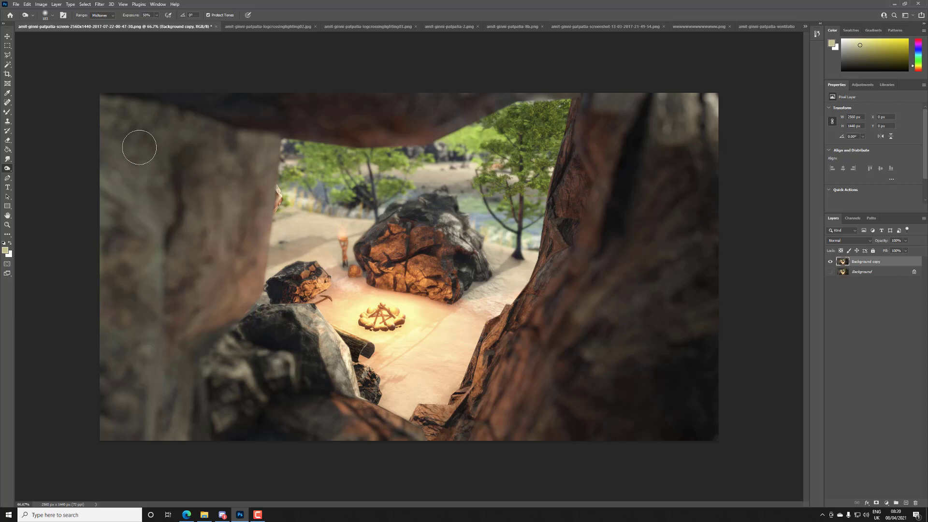
{"action": "mouse_move", "coordinate": [114, 101]}
{"action": "left_mouse_down"}
{"action": "mouse_move", "coordinate": [103, 293]}
{"action": "mouse_move", "coordinate": [129, 247]}
{"action": "mouse_move", "coordinate": [123, 377]}
{"action": "left_mouse_up"}
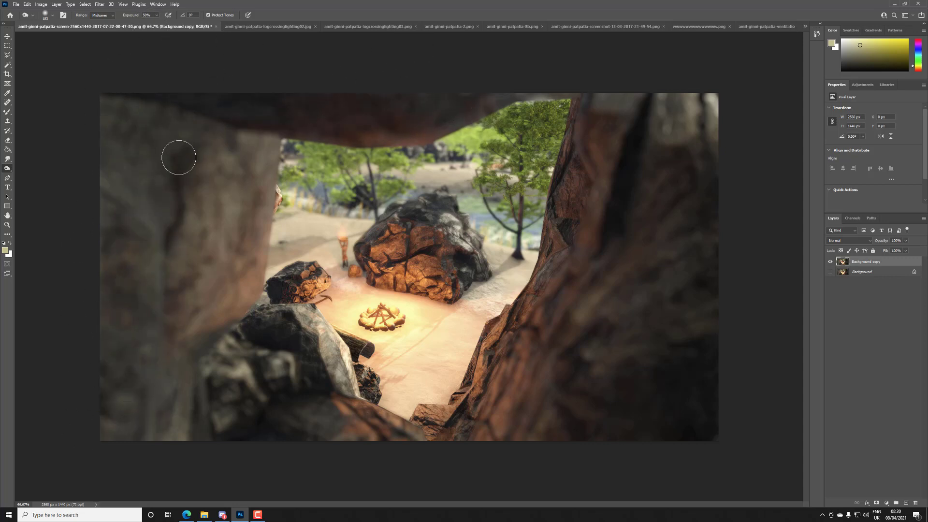
{"action": "left_click_drag", "start_coordinate": [178, 156], "coordinate": [179, 439]}
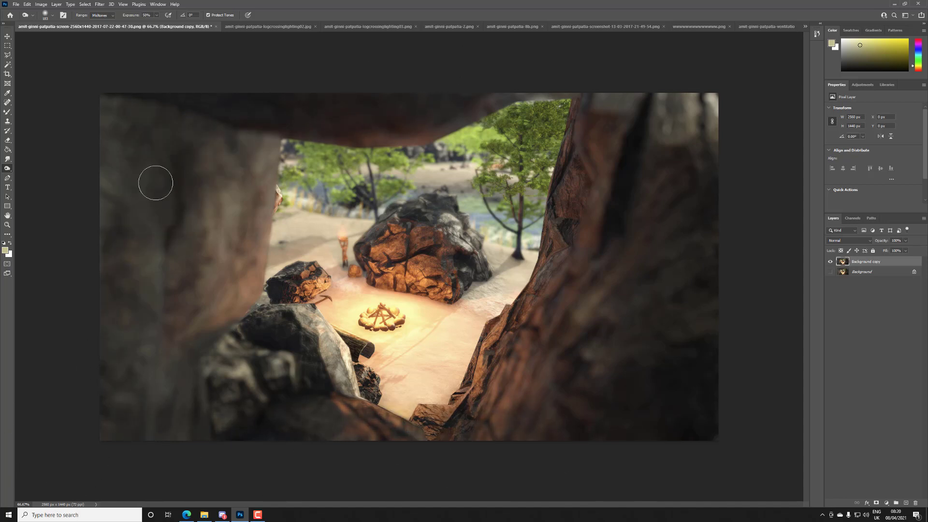
{"action": "left_click_drag", "start_coordinate": [148, 397], "coordinate": [143, 271]}
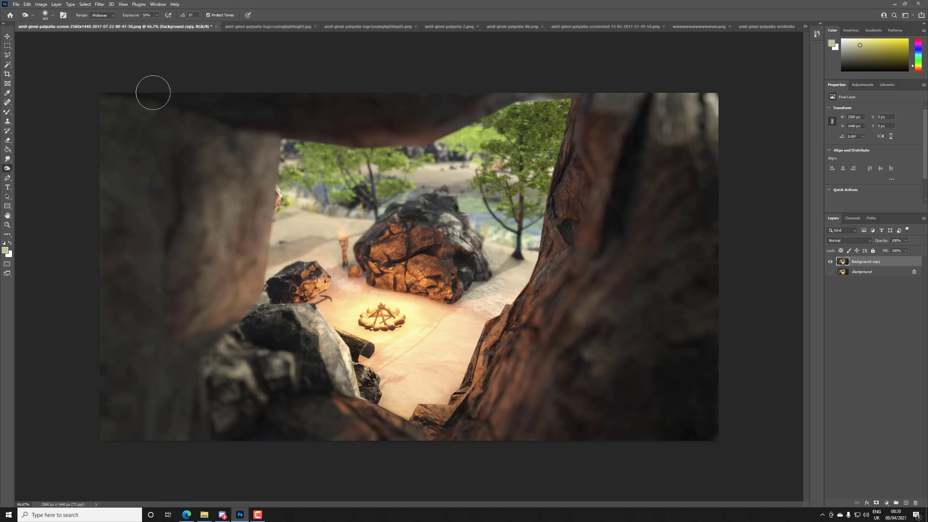
{"action": "left_click_drag", "start_coordinate": [538, 362], "coordinate": [518, 423]}
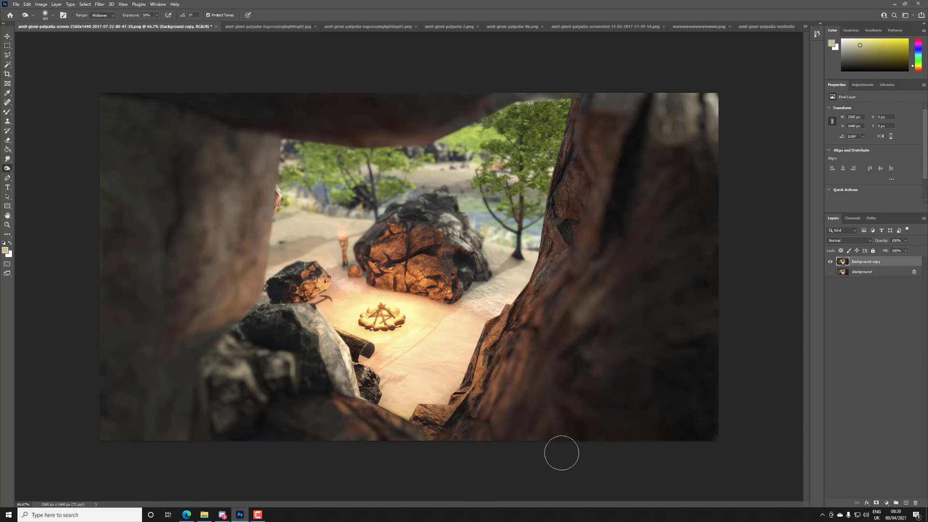
{"action": "left_click_drag", "start_coordinate": [206, 417], "coordinate": [141, 392]}
{"action": "mouse_move", "coordinate": [215, 151]}
{"action": "left_mouse_down"}
{"action": "mouse_move", "coordinate": [193, 244]}
{"action": "mouse_move", "coordinate": [202, 297]}
{"action": "left_mouse_up"}
{"action": "left_click_drag", "start_coordinate": [235, 360], "coordinate": [210, 339]}
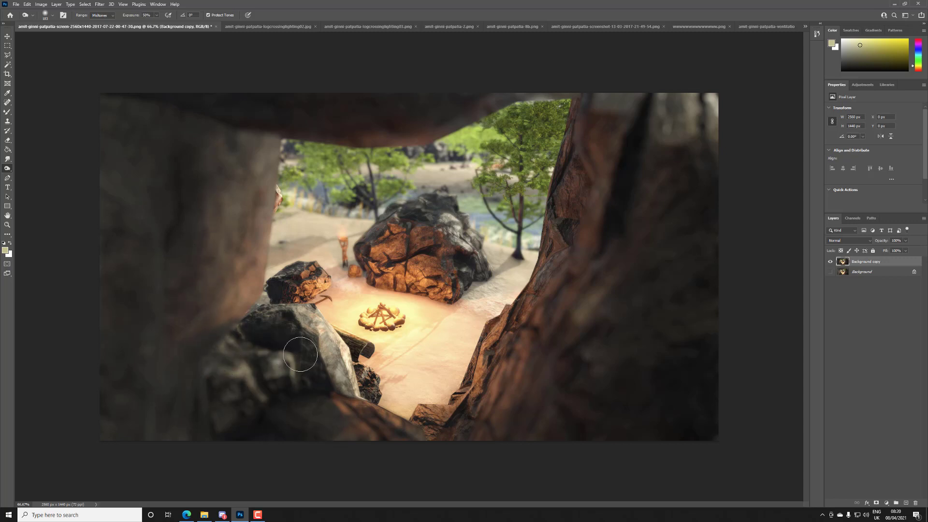
{"action": "key", "text": "ctrl+z"}
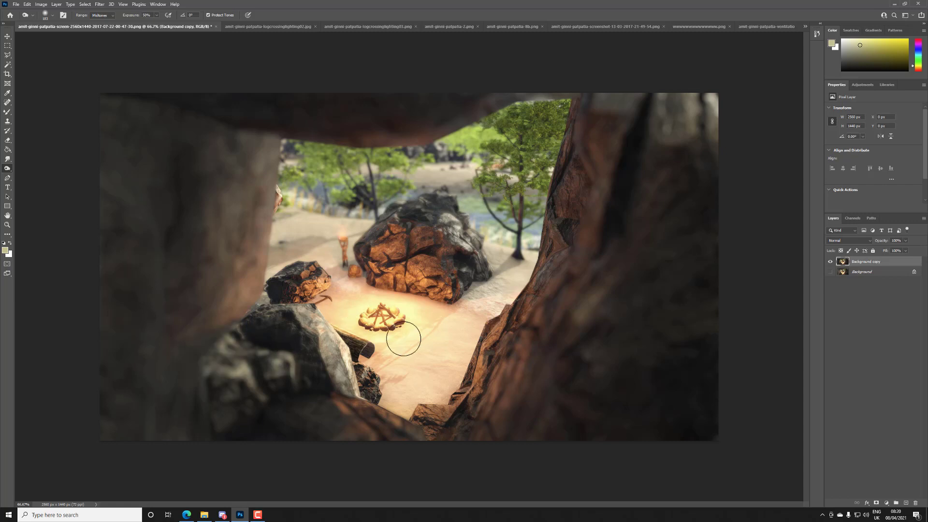
Step: Brighten the grey foreground rock, the firelit boulders and the sand around the campfire using the Dodge tool with an enlarged soft brush
{"action": "right_click", "coordinate": [7, 170]}
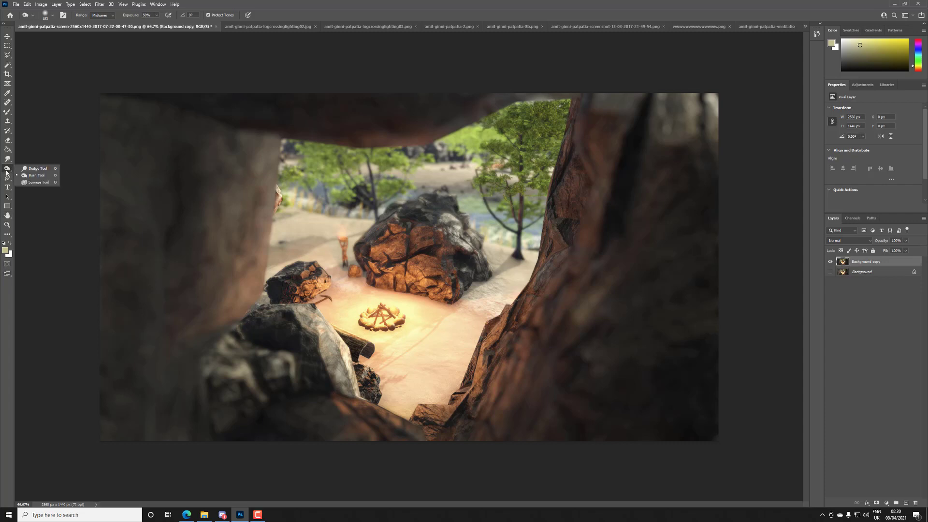
{"action": "left_click", "coordinate": [29, 168]}
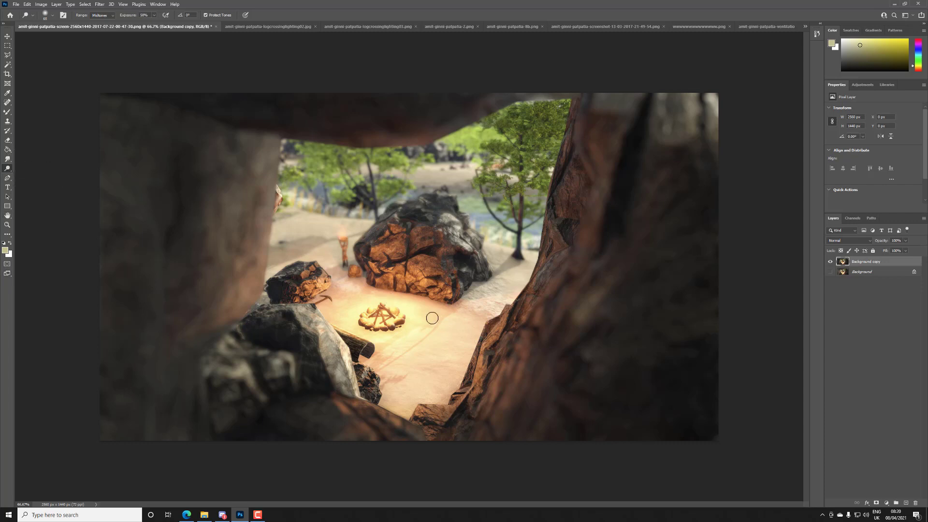
{"action": "right_click", "coordinate": [275, 348]}
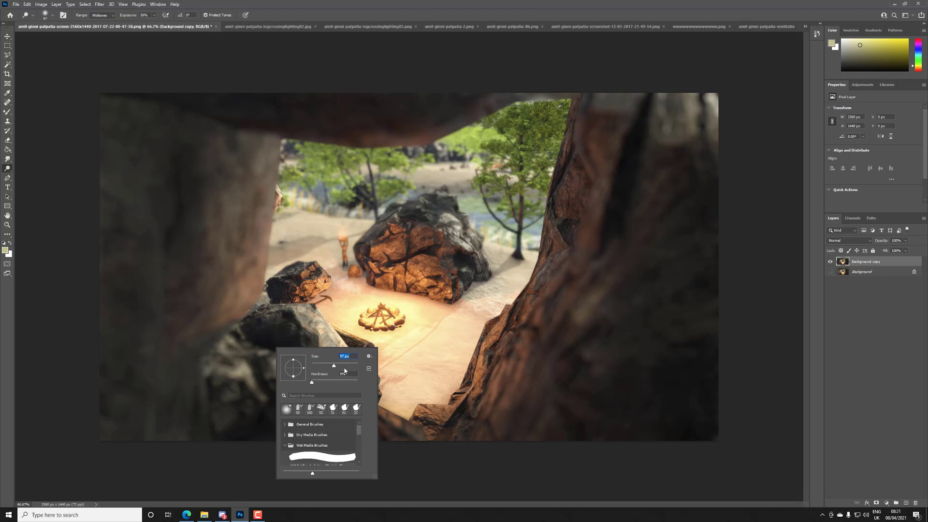
{"action": "mouse_move", "coordinate": [268, 326]}
{"action": "left_mouse_down"}
{"action": "mouse_move", "coordinate": [240, 379]}
{"action": "mouse_move", "coordinate": [272, 363]}
{"action": "mouse_move", "coordinate": [275, 388]}
{"action": "mouse_move", "coordinate": [320, 363]}
{"action": "mouse_move", "coordinate": [321, 333]}
{"action": "mouse_move", "coordinate": [329, 353]}
{"action": "mouse_move", "coordinate": [261, 324]}
{"action": "mouse_move", "coordinate": [319, 340]}
{"action": "mouse_move", "coordinate": [344, 362]}
{"action": "mouse_move", "coordinate": [308, 320]}
{"action": "mouse_move", "coordinate": [276, 336]}
{"action": "mouse_move", "coordinate": [266, 320]}
{"action": "mouse_move", "coordinate": [300, 357]}
{"action": "mouse_move", "coordinate": [250, 343]}
{"action": "mouse_move", "coordinate": [240, 399]}
{"action": "mouse_move", "coordinate": [223, 403]}
{"action": "mouse_move", "coordinate": [285, 382]}
{"action": "mouse_move", "coordinate": [330, 384]}
{"action": "mouse_move", "coordinate": [256, 370]}
{"action": "mouse_move", "coordinate": [245, 352]}
{"action": "mouse_move", "coordinate": [222, 379]}
{"action": "mouse_move", "coordinate": [234, 340]}
{"action": "mouse_move", "coordinate": [214, 402]}
{"action": "mouse_move", "coordinate": [259, 396]}
{"action": "mouse_move", "coordinate": [316, 366]}
{"action": "left_mouse_up"}
{"action": "mouse_move", "coordinate": [375, 253]}
{"action": "left_mouse_down"}
{"action": "mouse_move", "coordinate": [296, 295]}
{"action": "mouse_move", "coordinate": [300, 285]}
{"action": "mouse_move", "coordinate": [359, 281]}
{"action": "mouse_move", "coordinate": [382, 292]}
{"action": "mouse_move", "coordinate": [367, 290]}
{"action": "mouse_move", "coordinate": [314, 339]}
{"action": "mouse_move", "coordinate": [433, 395]}
{"action": "mouse_move", "coordinate": [459, 358]}
{"action": "mouse_move", "coordinate": [398, 297]}
{"action": "mouse_move", "coordinate": [316, 351]}
{"action": "mouse_move", "coordinate": [407, 307]}
{"action": "mouse_move", "coordinate": [356, 390]}
{"action": "mouse_move", "coordinate": [358, 335]}
{"action": "mouse_move", "coordinate": [468, 303]}
{"action": "mouse_move", "coordinate": [439, 317]}
{"action": "mouse_move", "coordinate": [364, 271]}
{"action": "mouse_move", "coordinate": [469, 302]}
{"action": "mouse_move", "coordinate": [405, 268]}
{"action": "mouse_move", "coordinate": [480, 302]}
{"action": "mouse_move", "coordinate": [421, 267]}
{"action": "mouse_move", "coordinate": [312, 276]}
{"action": "mouse_move", "coordinate": [354, 294]}
{"action": "mouse_move", "coordinate": [344, 250]}
{"action": "mouse_move", "coordinate": [375, 256]}
{"action": "mouse_move", "coordinate": [447, 240]}
{"action": "mouse_move", "coordinate": [415, 237]}
{"action": "mouse_move", "coordinate": [466, 277]}
{"action": "mouse_move", "coordinate": [388, 228]}
{"action": "mouse_move", "coordinate": [444, 237]}
{"action": "mouse_move", "coordinate": [406, 217]}
{"action": "mouse_move", "coordinate": [476, 243]}
{"action": "mouse_move", "coordinate": [460, 226]}
{"action": "mouse_move", "coordinate": [470, 235]}
{"action": "mouse_move", "coordinate": [468, 268]}
{"action": "mouse_move", "coordinate": [388, 236]}
{"action": "mouse_move", "coordinate": [383, 247]}
{"action": "mouse_move", "coordinate": [509, 289]}
{"action": "mouse_move", "coordinate": [526, 276]}
{"action": "mouse_move", "coordinate": [451, 419]}
{"action": "mouse_move", "coordinate": [464, 363]}
{"action": "mouse_move", "coordinate": [494, 330]}
{"action": "mouse_move", "coordinate": [382, 382]}
{"action": "mouse_move", "coordinate": [358, 322]}
{"action": "left_mouse_up"}
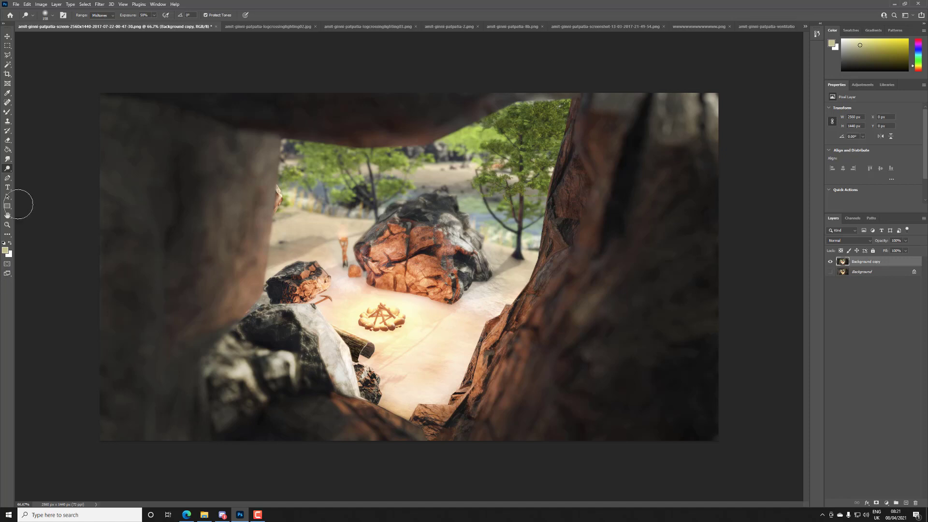
{"action": "left_click_drag", "start_coordinate": [433, 180], "coordinate": [476, 163]}
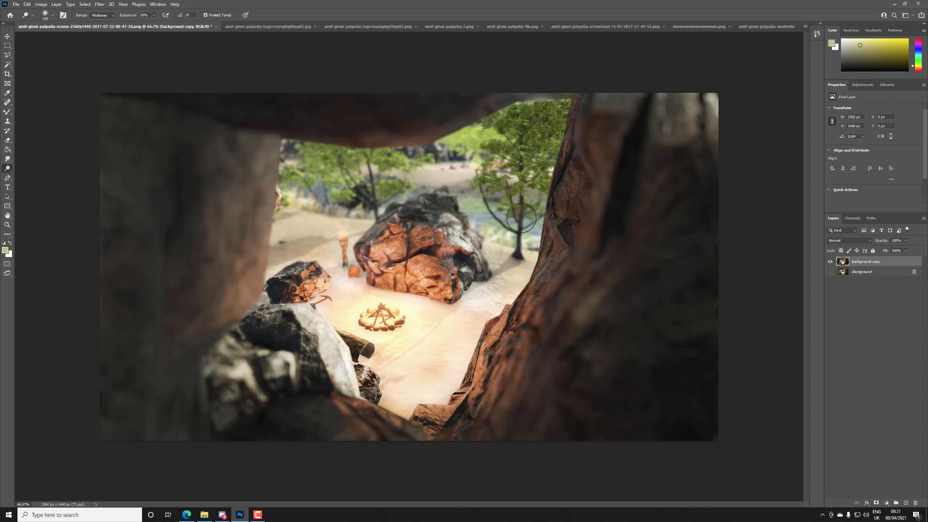
Step: Burn shadows into the sand behind the torch, the background trees, the central boulder's dark areas and the small rock beside the campfire
{"action": "right_click", "coordinate": [8, 168]}
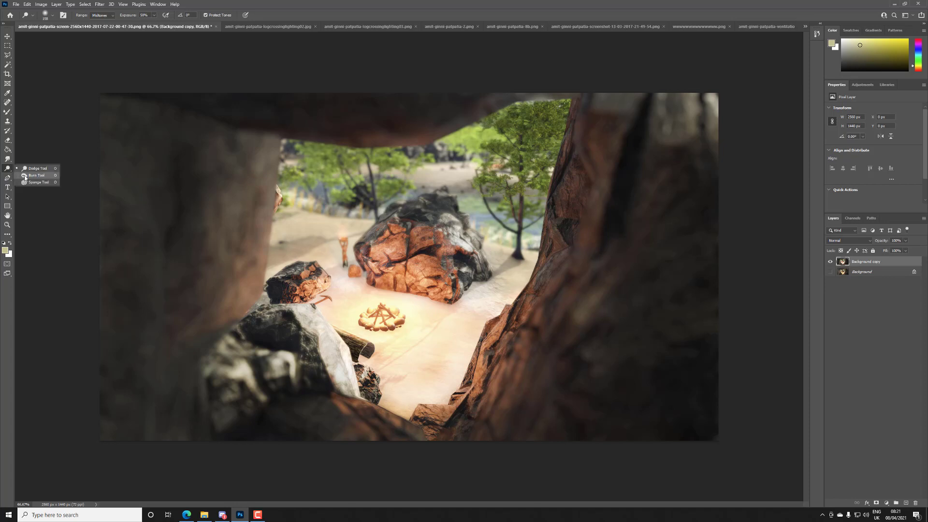
{"action": "left_click", "coordinate": [25, 176]}
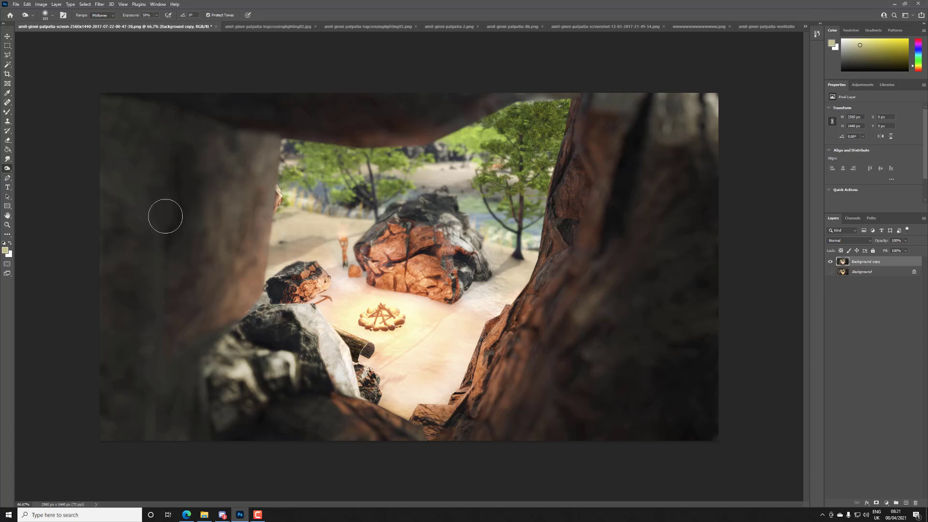
{"action": "left_click_drag", "start_coordinate": [254, 257], "coordinate": [319, 229]}
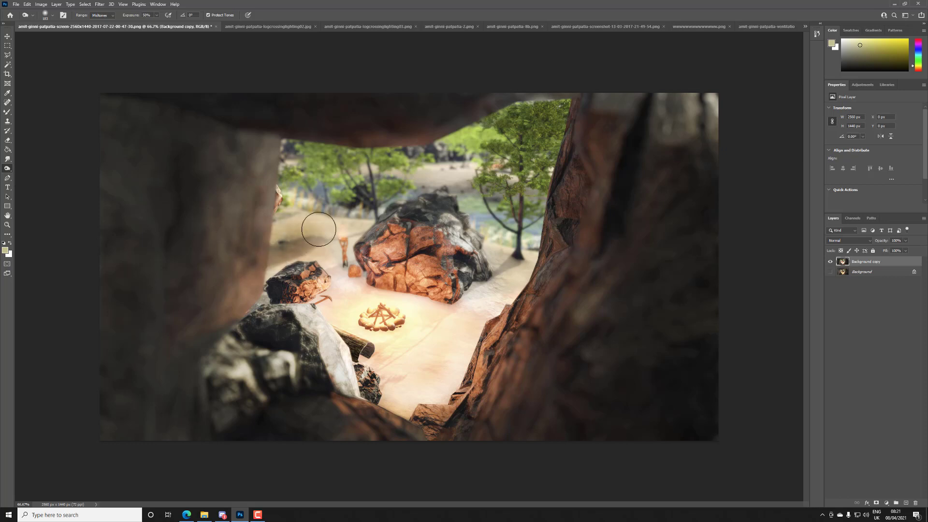
{"action": "mouse_move", "coordinate": [474, 277]}
{"action": "left_mouse_down"}
{"action": "mouse_move", "coordinate": [520, 250]}
{"action": "mouse_move", "coordinate": [516, 77]}
{"action": "left_mouse_up"}
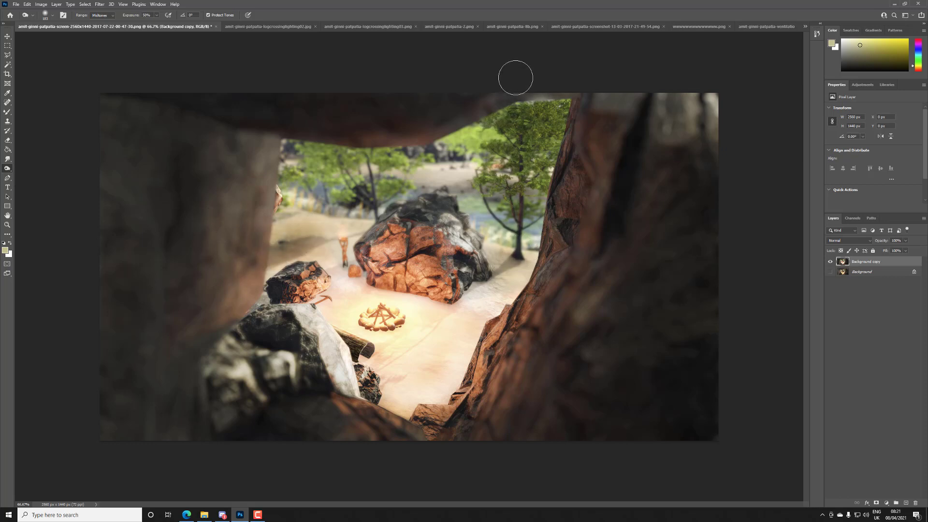
{"action": "left_click_drag", "start_coordinate": [380, 209], "coordinate": [358, 167]}
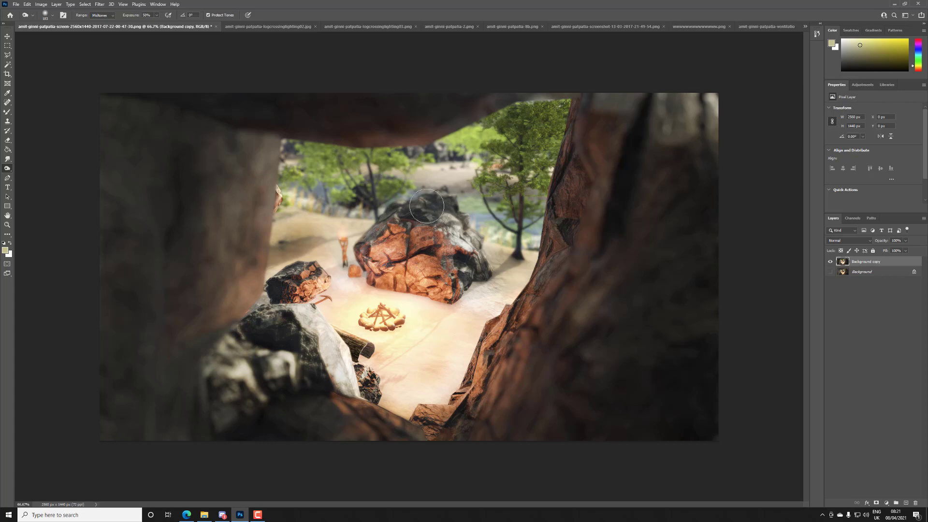
{"action": "mouse_move", "coordinate": [427, 207]}
{"action": "left_mouse_down"}
{"action": "mouse_move", "coordinate": [389, 214]}
{"action": "mouse_move", "coordinate": [438, 209]}
{"action": "left_mouse_up"}
{"action": "left_click_drag", "start_coordinate": [476, 264], "coordinate": [472, 273]}
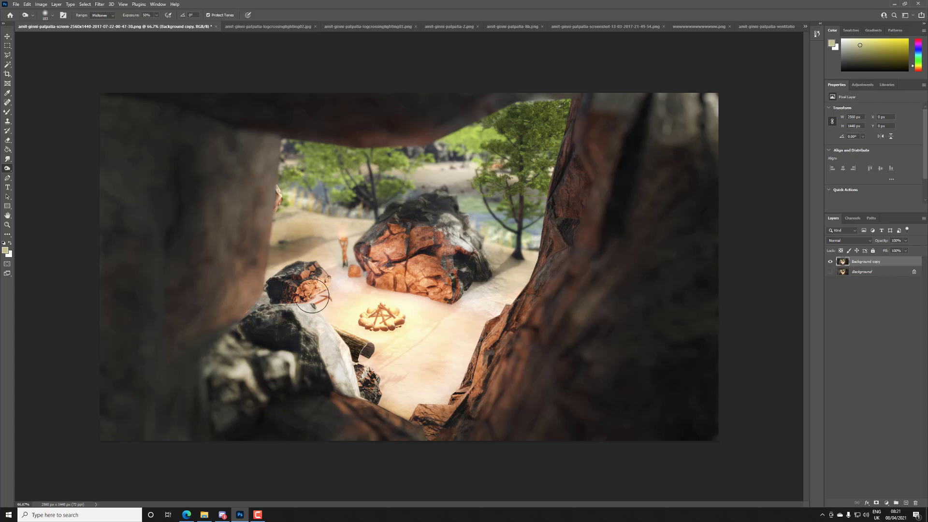
{"action": "mouse_move", "coordinate": [264, 276]}
{"action": "left_mouse_down"}
{"action": "mouse_move", "coordinate": [285, 280]}
{"action": "mouse_move", "coordinate": [290, 257]}
{"action": "mouse_move", "coordinate": [277, 297]}
{"action": "left_mouse_up"}
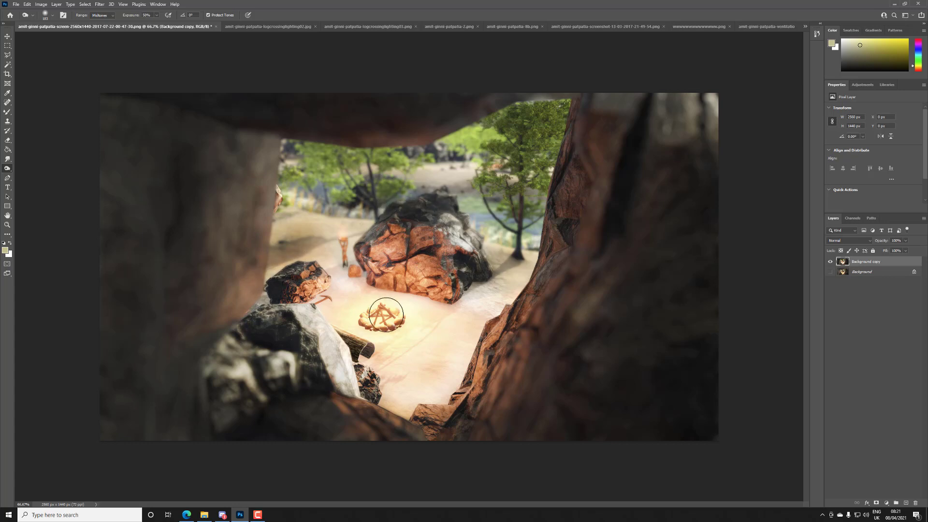
Step: Reduce the Burn brush size and darken the campfire and the rock edges bordering the sand
{"action": "right_click", "coordinate": [408, 322]}
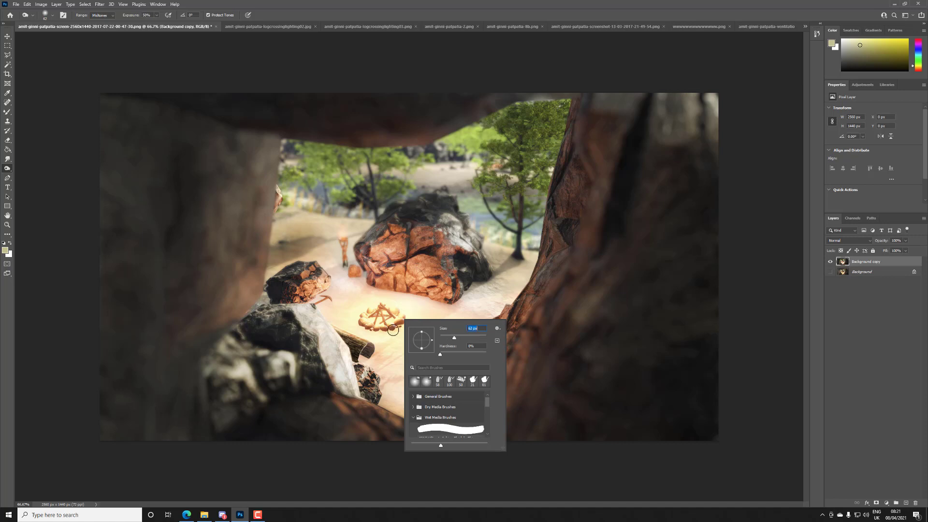
{"action": "left_click", "coordinate": [360, 313]}
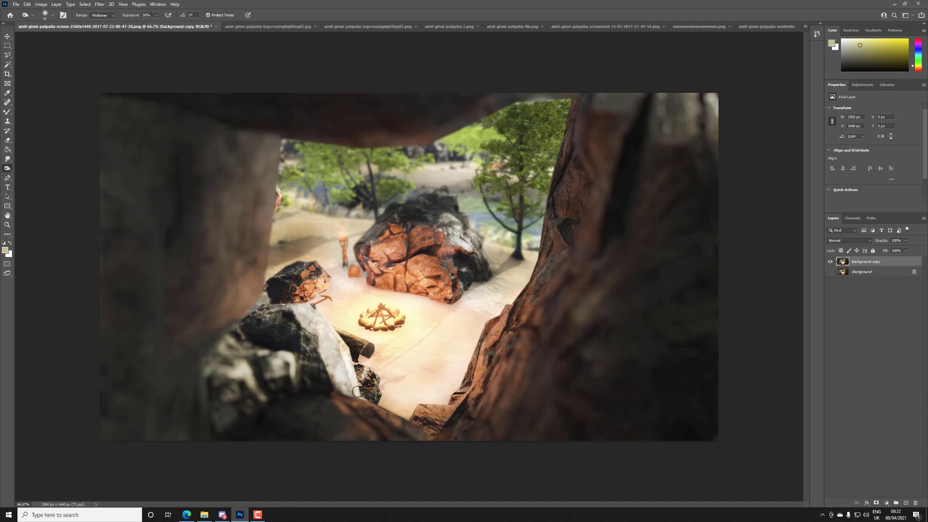
{"action": "left_click_drag", "start_coordinate": [357, 391], "coordinate": [394, 393]}
{"action": "mouse_move", "coordinate": [479, 333]}
{"action": "left_mouse_down"}
{"action": "mouse_move", "coordinate": [496, 314]}
{"action": "mouse_move", "coordinate": [463, 376]}
{"action": "left_mouse_up"}
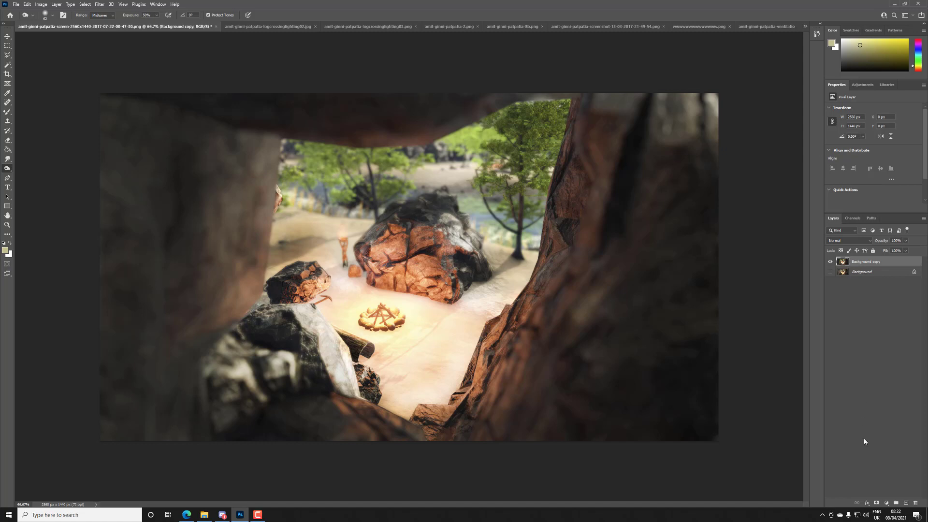
Step: Add an Exposure adjustment layer, and insert a Levels adjustment layer between it and Background copy
{"action": "left_click", "coordinate": [888, 503]}
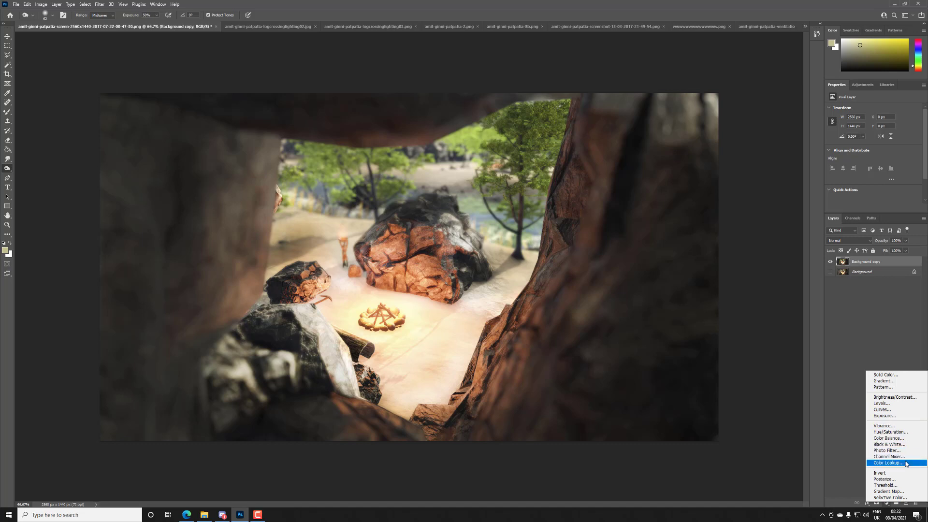
{"action": "left_click", "coordinate": [899, 417]}
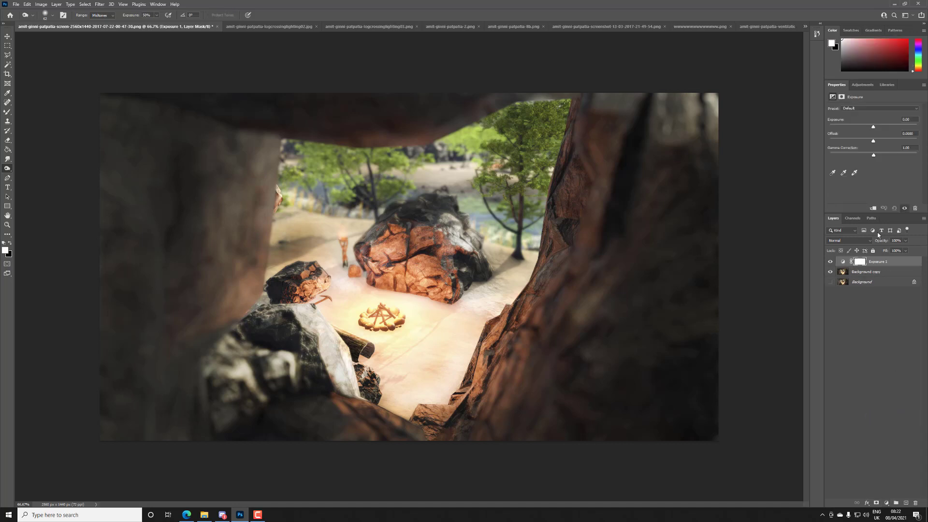
{"action": "left_click", "coordinate": [883, 274]}
{"action": "left_click", "coordinate": [886, 503]}
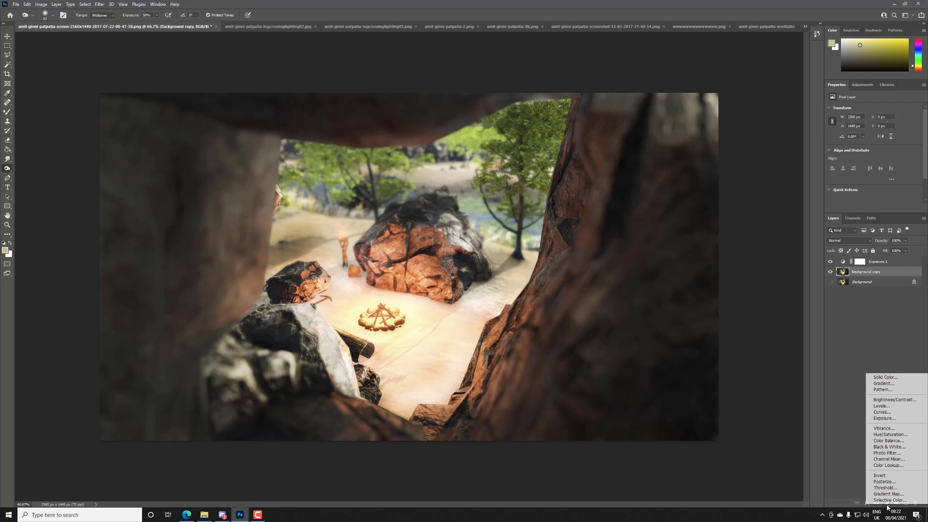
{"action": "left_click", "coordinate": [893, 406]}
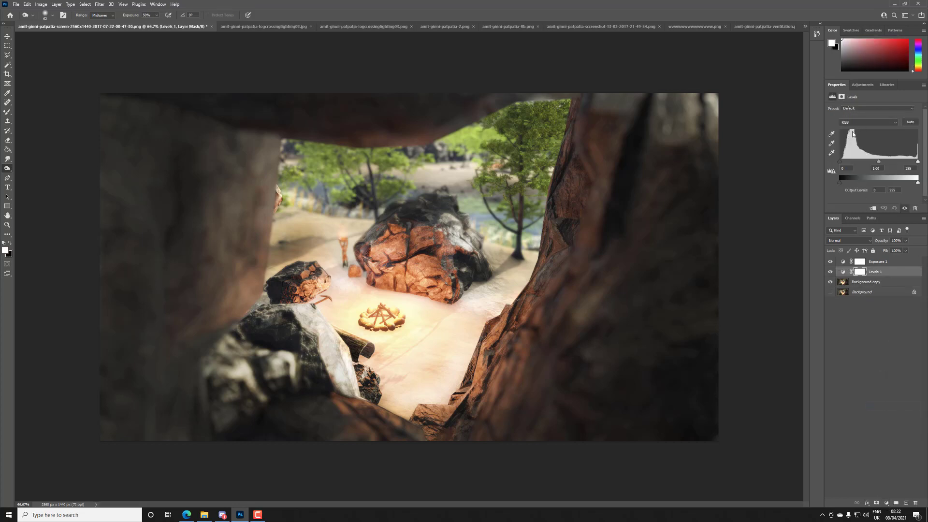
Step: Set the Levels layer's RGB black input to 18 and its midtones to 1.18
{"action": "left_click_drag", "start_coordinate": [839, 161], "coordinate": [846, 164]}
{"action": "left_click_drag", "start_coordinate": [850, 165], "coordinate": [847, 177]}
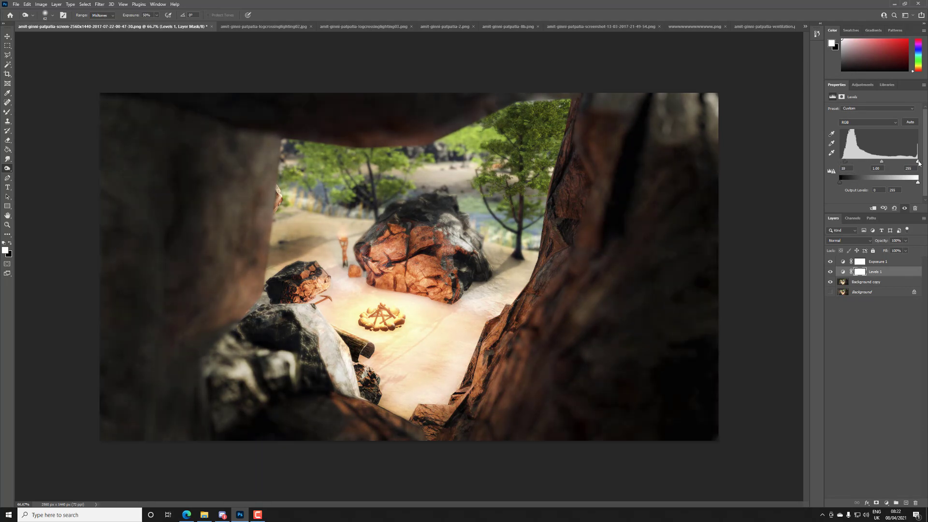
{"action": "left_click_drag", "start_coordinate": [918, 163], "coordinate": [879, 168]}
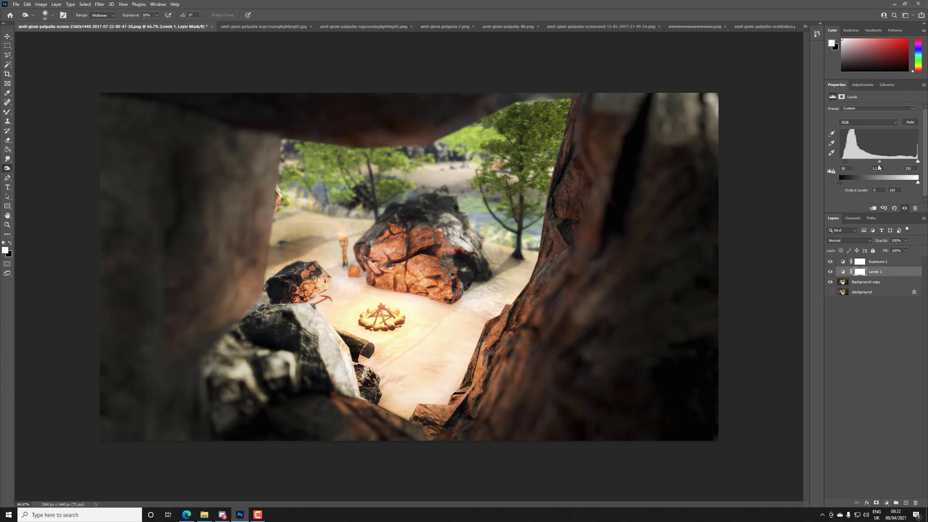
Step: Show the original Background instead of Background copy, and strengthen the Levels contrast with a higher black input and a white input of 224
{"action": "left_click", "coordinate": [832, 282]}
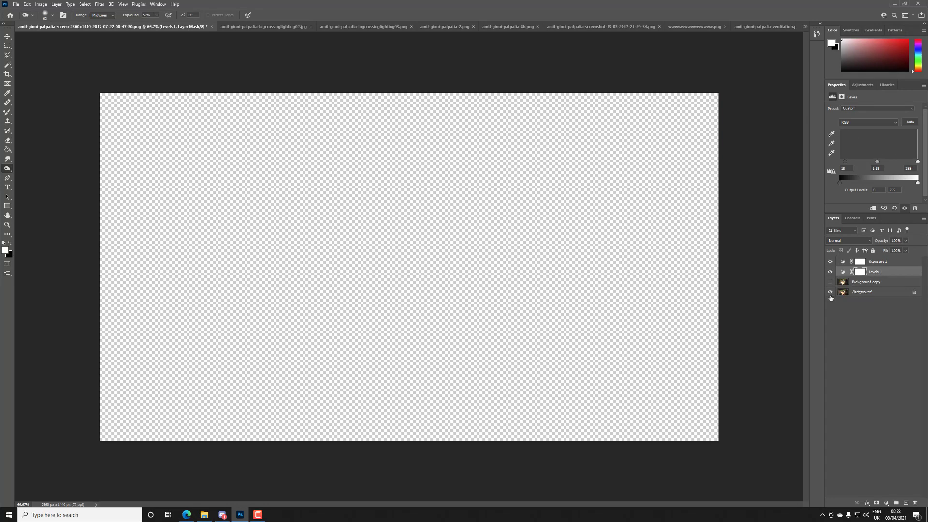
{"action": "left_click", "coordinate": [830, 292]}
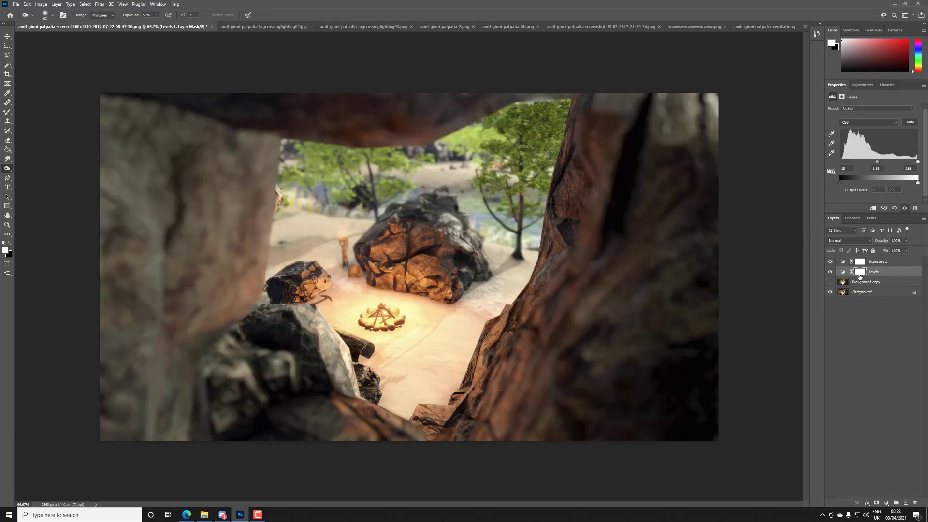
{"action": "left_click", "coordinate": [831, 272]}
{"action": "left_click", "coordinate": [831, 273]}
{"action": "left_click_drag", "start_coordinate": [845, 165], "coordinate": [909, 163]}
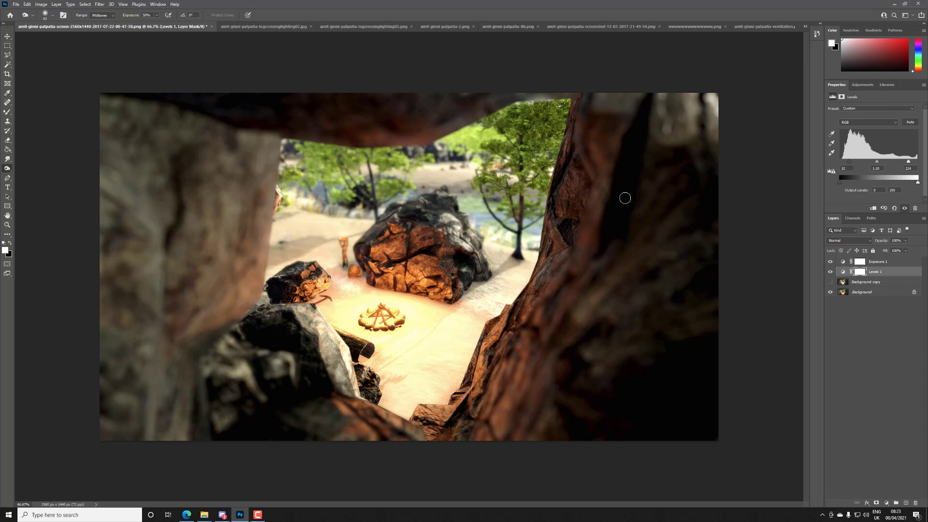
Step: Switch to the daytime river and log-crossing image and duplicate its Background layer as Background copy
{"action": "key", "text": "ctrl+Tab"}
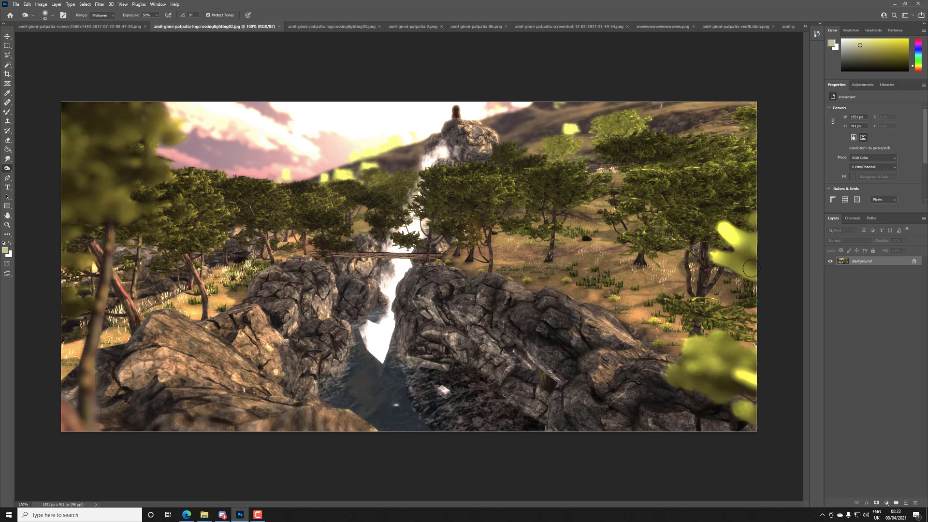
{"action": "right_click", "coordinate": [863, 262]}
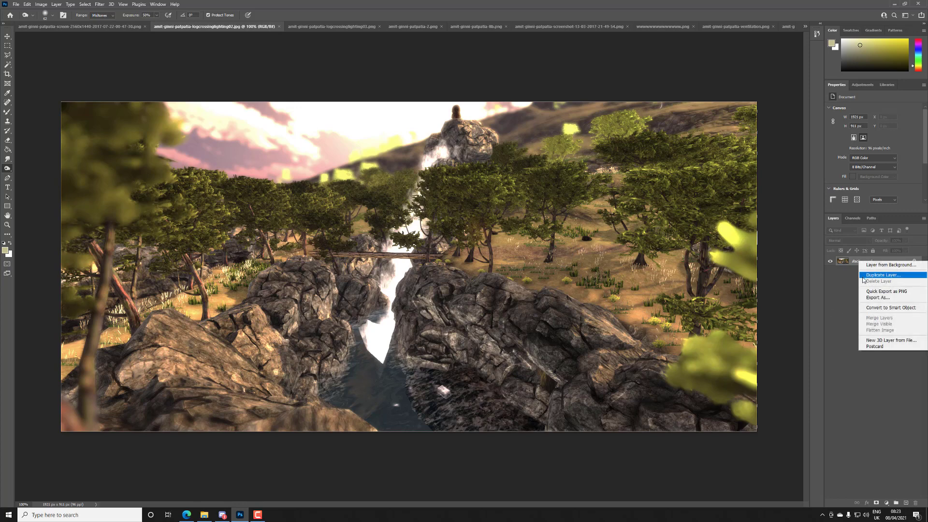
{"action": "left_click", "coordinate": [867, 275]}
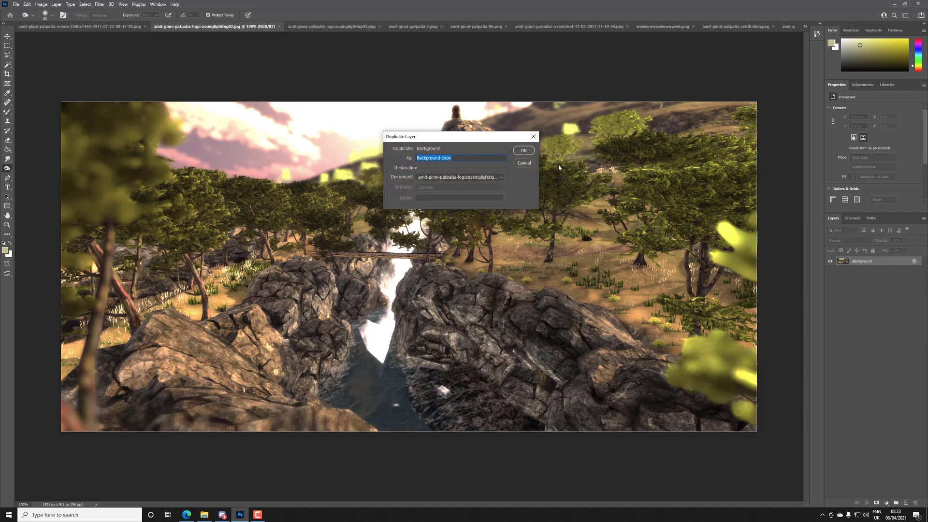
{"action": "left_click", "coordinate": [523, 148]}
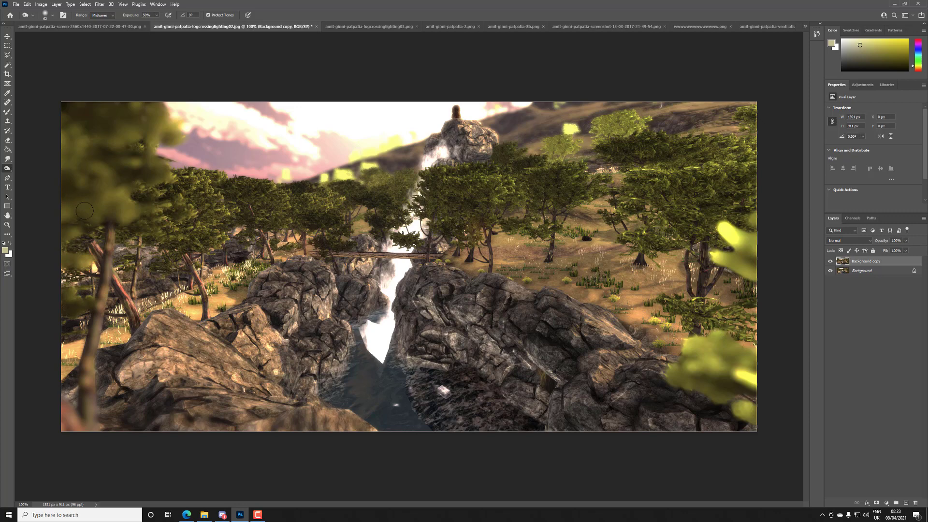
Step: Burn the midtones of the rocks along both banks of the river to deepen their shadows
{"action": "right_click", "coordinate": [8, 169]}
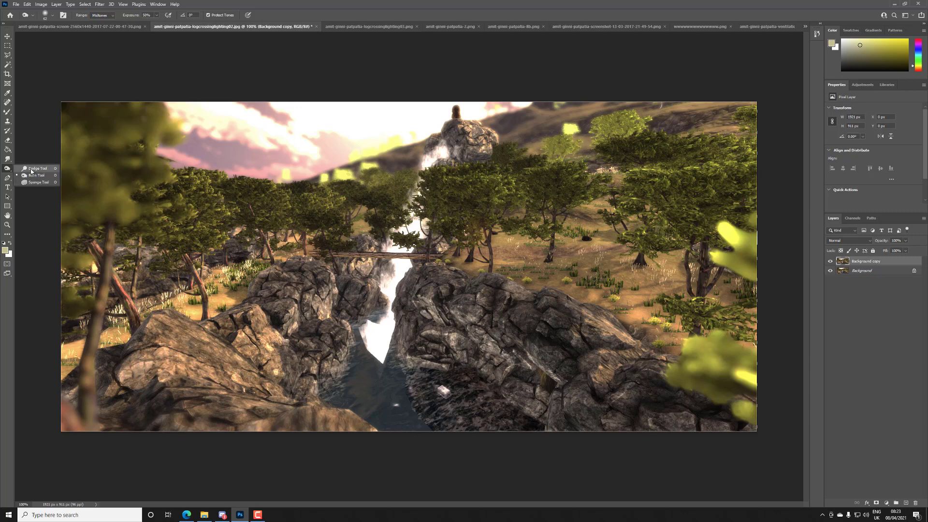
{"action": "left_click", "coordinate": [31, 169]}
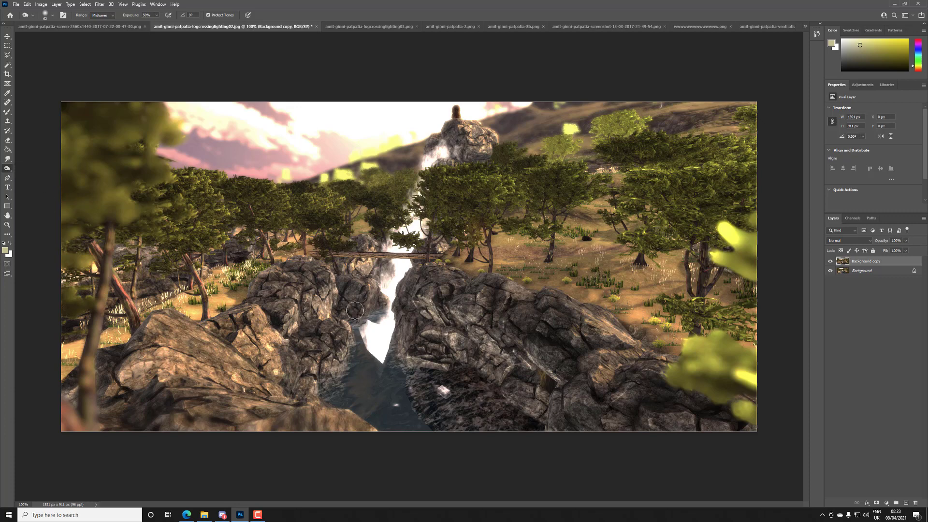
{"action": "mouse_move", "coordinate": [349, 295]}
{"action": "left_mouse_down"}
{"action": "mouse_move", "coordinate": [326, 291]}
{"action": "mouse_move", "coordinate": [368, 266]}
{"action": "mouse_move", "coordinate": [325, 320]}
{"action": "mouse_move", "coordinate": [300, 322]}
{"action": "mouse_move", "coordinate": [313, 304]}
{"action": "mouse_move", "coordinate": [274, 332]}
{"action": "mouse_move", "coordinate": [248, 333]}
{"action": "mouse_move", "coordinate": [300, 332]}
{"action": "mouse_move", "coordinate": [296, 366]}
{"action": "mouse_move", "coordinate": [328, 413]}
{"action": "mouse_move", "coordinate": [264, 413]}
{"action": "left_mouse_up"}
{"action": "mouse_move", "coordinate": [415, 326]}
{"action": "left_mouse_down"}
{"action": "mouse_move", "coordinate": [405, 309]}
{"action": "mouse_move", "coordinate": [536, 349]}
{"action": "mouse_move", "coordinate": [419, 317]}
{"action": "mouse_move", "coordinate": [457, 350]}
{"action": "mouse_move", "coordinate": [428, 356]}
{"action": "mouse_move", "coordinate": [516, 384]}
{"action": "mouse_move", "coordinate": [519, 407]}
{"action": "mouse_move", "coordinate": [405, 346]}
{"action": "mouse_move", "coordinate": [423, 334]}
{"action": "mouse_move", "coordinate": [400, 314]}
{"action": "left_mouse_up"}
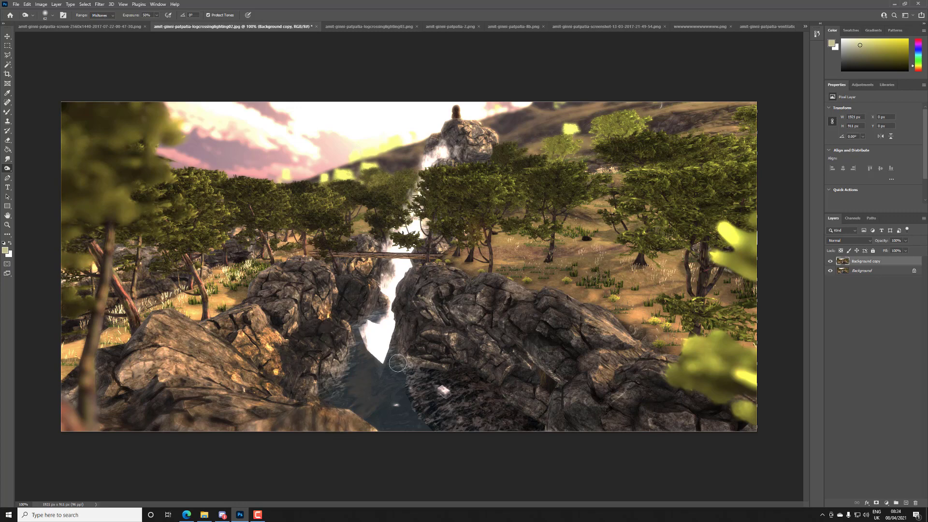
{"action": "mouse_move", "coordinate": [450, 375]}
{"action": "left_mouse_down"}
{"action": "mouse_move", "coordinate": [477, 366]}
{"action": "mouse_move", "coordinate": [406, 332]}
{"action": "mouse_move", "coordinate": [482, 341]}
{"action": "mouse_move", "coordinate": [584, 405]}
{"action": "left_mouse_up"}
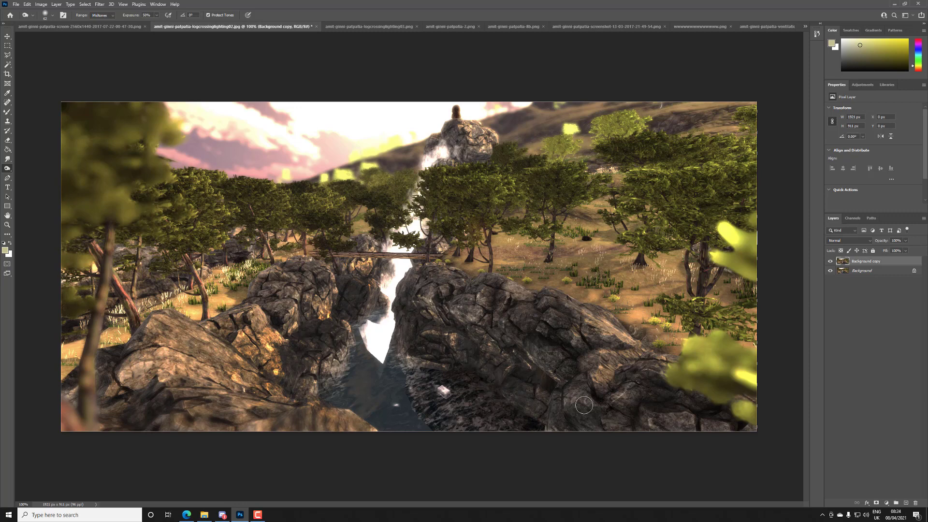
Step: Dodge the midtones on the upper surfaces of the riverbank rocks to bring out their highlights
{"action": "left_click", "coordinate": [7, 170]}
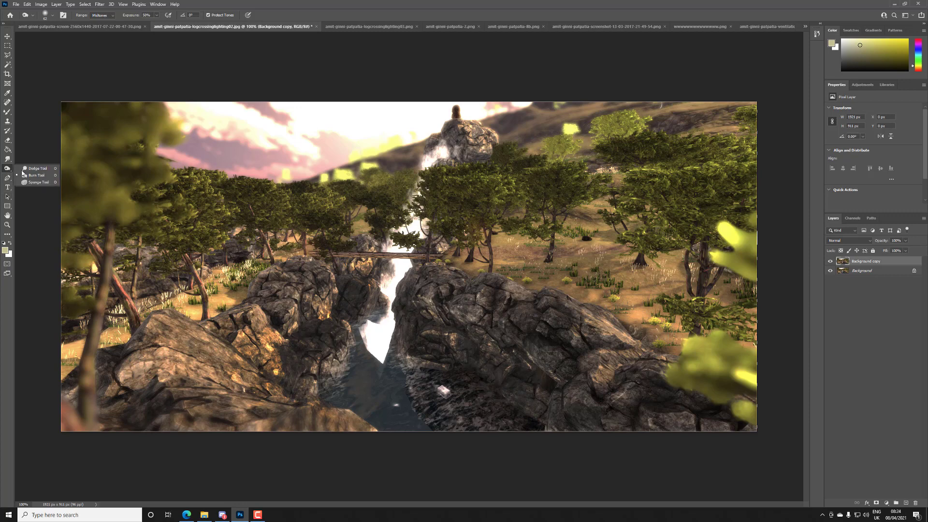
{"action": "left_click", "coordinate": [33, 175]}
{"action": "mouse_move", "coordinate": [553, 333]}
{"action": "left_mouse_down"}
{"action": "mouse_move", "coordinate": [449, 286]}
{"action": "mouse_move", "coordinate": [398, 289]}
{"action": "mouse_move", "coordinate": [587, 331]}
{"action": "mouse_move", "coordinate": [665, 394]}
{"action": "mouse_move", "coordinate": [532, 313]}
{"action": "mouse_move", "coordinate": [433, 293]}
{"action": "mouse_move", "coordinate": [595, 345]}
{"action": "mouse_move", "coordinate": [542, 306]}
{"action": "mouse_move", "coordinate": [600, 351]}
{"action": "mouse_move", "coordinate": [307, 276]}
{"action": "mouse_move", "coordinate": [328, 262]}
{"action": "mouse_move", "coordinate": [177, 342]}
{"action": "mouse_move", "coordinate": [286, 389]}
{"action": "mouse_move", "coordinate": [89, 377]}
{"action": "mouse_move", "coordinate": [214, 419]}
{"action": "mouse_move", "coordinate": [39, 405]}
{"action": "mouse_move", "coordinate": [37, 368]}
{"action": "mouse_move", "coordinate": [321, 262]}
{"action": "mouse_move", "coordinate": [394, 266]}
{"action": "left_mouse_up"}
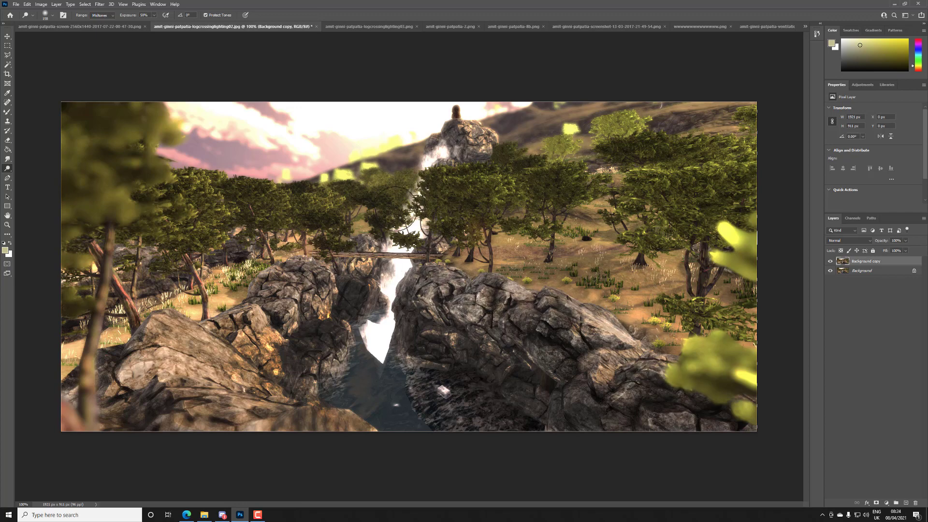
Step: Burn the midtones of the tree foliage beside the waterfall and across the right-hand hillside
{"action": "left_click", "coordinate": [6, 169]}
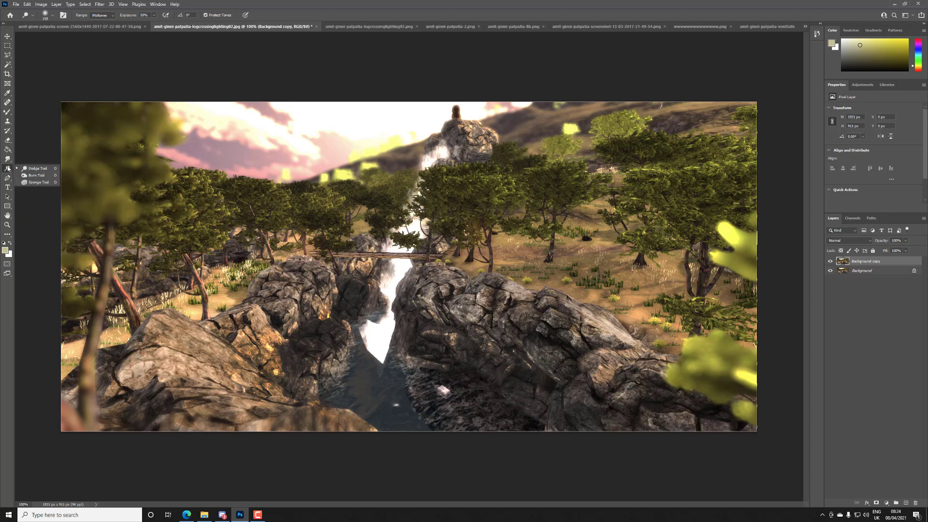
{"action": "left_click", "coordinate": [35, 176]}
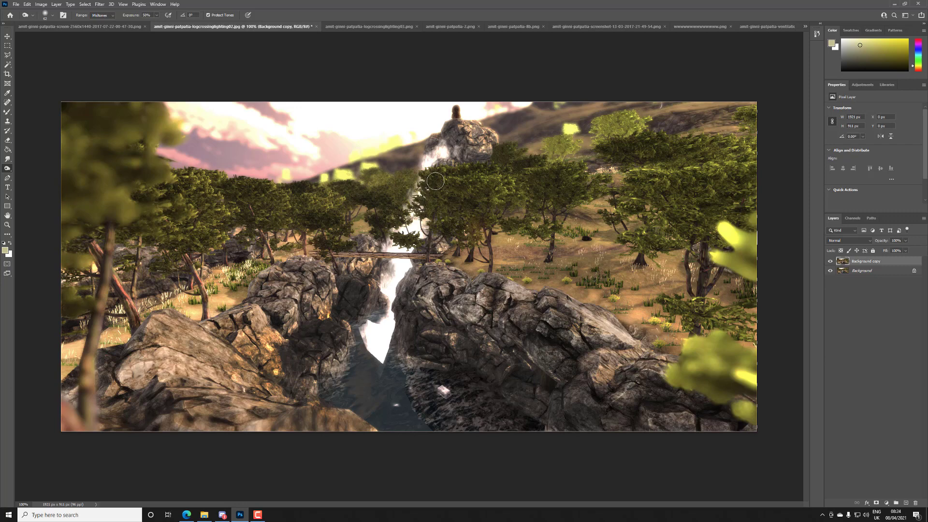
{"action": "left_click_drag", "start_coordinate": [436, 181], "coordinate": [470, 217]}
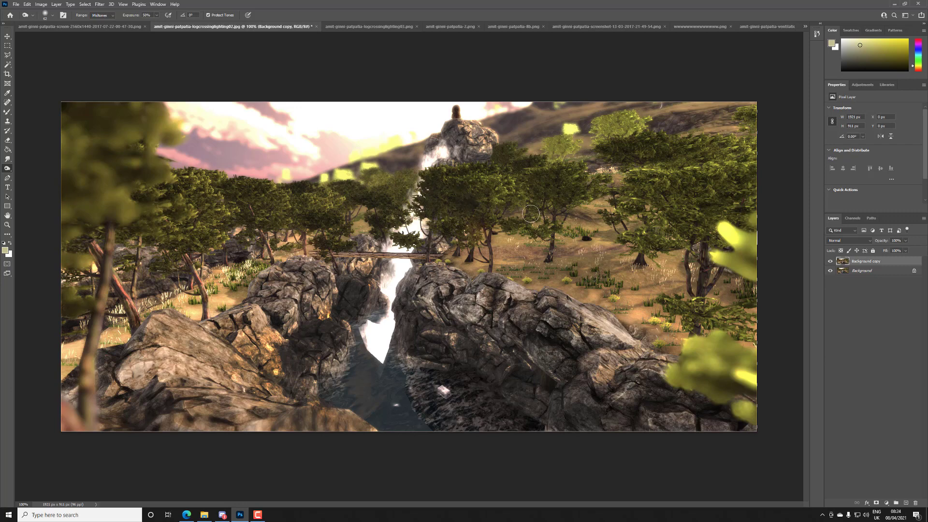
{"action": "mouse_move", "coordinate": [546, 177]}
{"action": "left_mouse_down"}
{"action": "mouse_move", "coordinate": [685, 202]}
{"action": "mouse_move", "coordinate": [666, 181]}
{"action": "mouse_move", "coordinate": [638, 185]}
{"action": "mouse_move", "coordinate": [656, 189]}
{"action": "mouse_move", "coordinate": [642, 181]}
{"action": "mouse_move", "coordinate": [680, 217]}
{"action": "mouse_move", "coordinate": [664, 197]}
{"action": "mouse_move", "coordinate": [697, 208]}
{"action": "mouse_move", "coordinate": [737, 195]}
{"action": "left_mouse_up"}
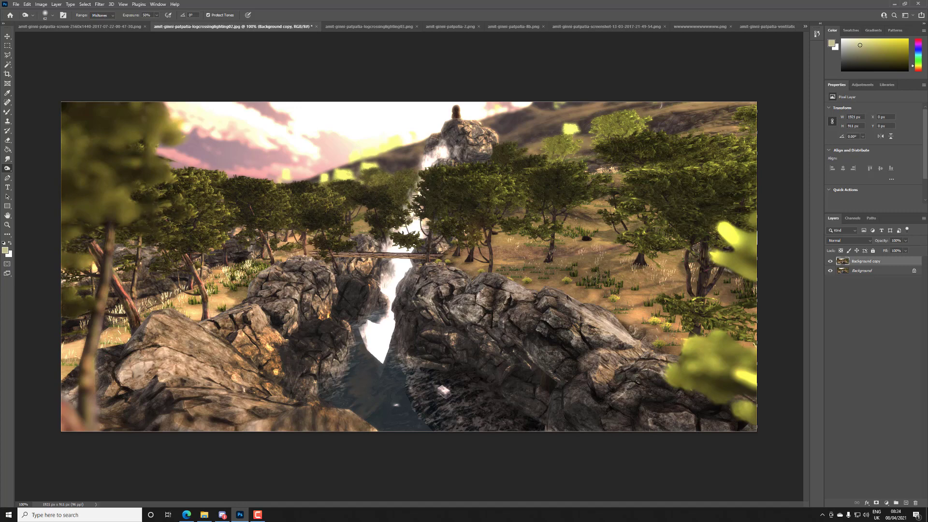
Step: In the night-time version of the river image, activate the Dodge tool and duplicate the Background layer as Background copy
{"action": "key", "text": "ctrl+Tab"}
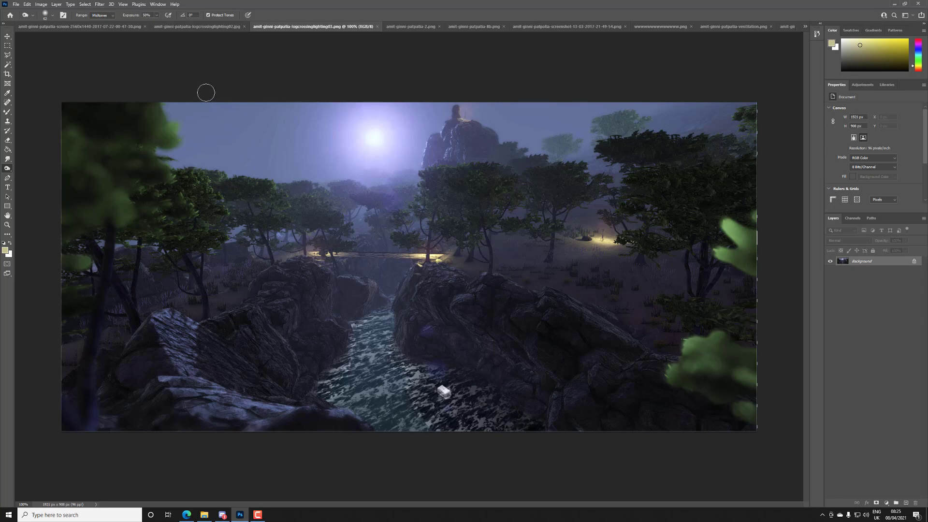
{"action": "left_click", "coordinate": [185, 27]}
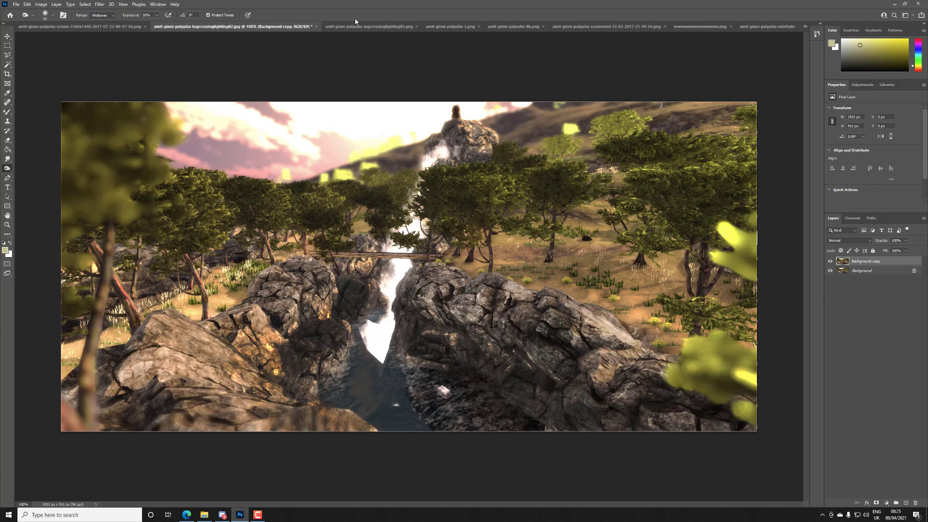
{"action": "left_click", "coordinate": [362, 26]}
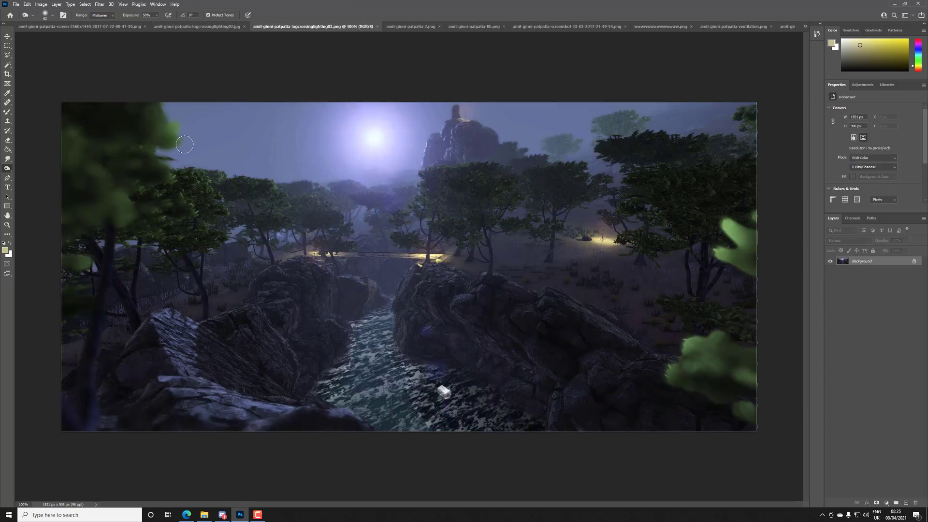
{"action": "right_click", "coordinate": [8, 169]}
{"action": "left_click", "coordinate": [29, 168]}
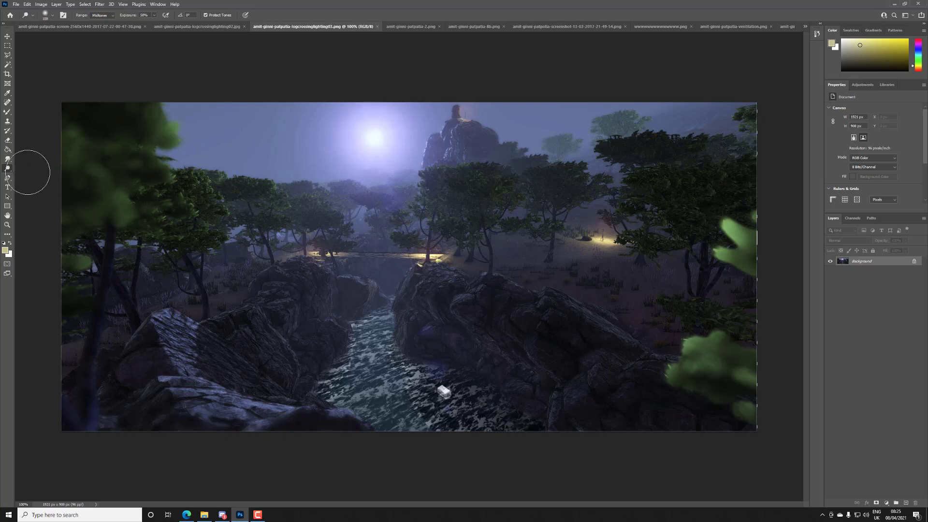
{"action": "right_click", "coordinate": [894, 264]}
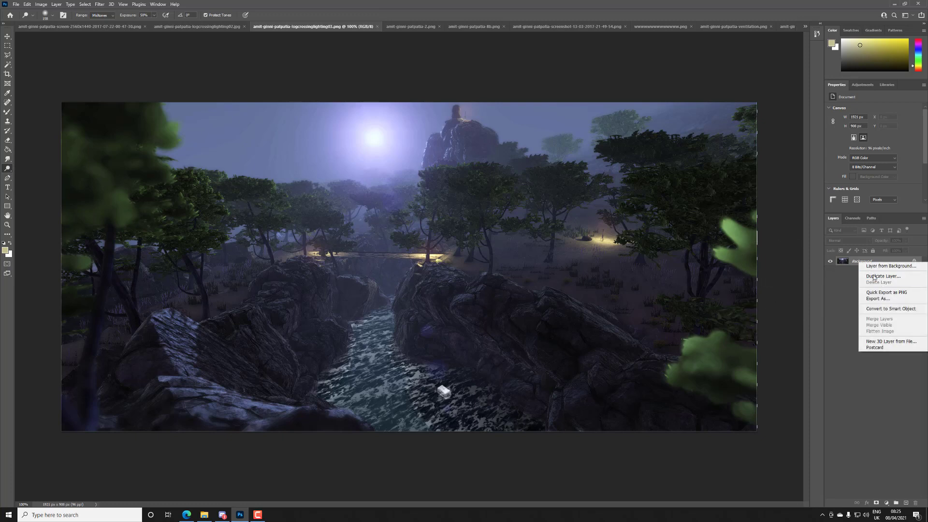
{"action": "left_click", "coordinate": [875, 277]}
{"action": "left_click", "coordinate": [534, 152]}
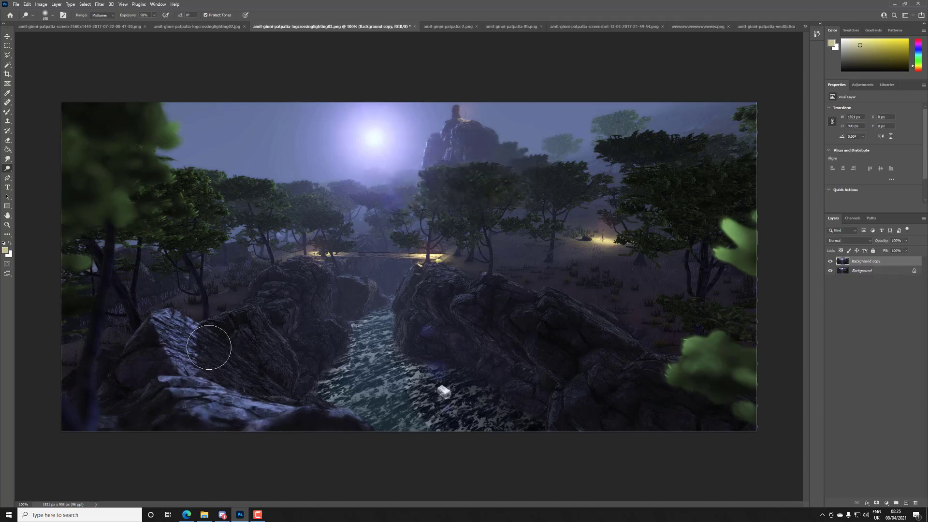
Step: Reduce the Dodge brush to about 75 px and lighten the rocks near the bridge and the moonlit side of the distant peak
{"action": "right_click", "coordinate": [498, 280]}
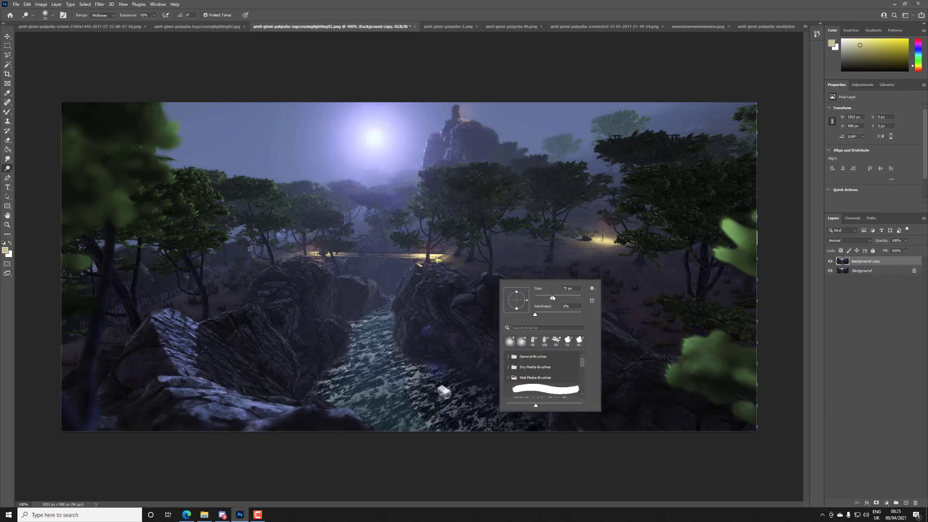
{"action": "left_click_drag", "start_coordinate": [553, 298], "coordinate": [554, 297]}
{"action": "left_click_drag", "start_coordinate": [340, 281], "coordinate": [383, 295]}
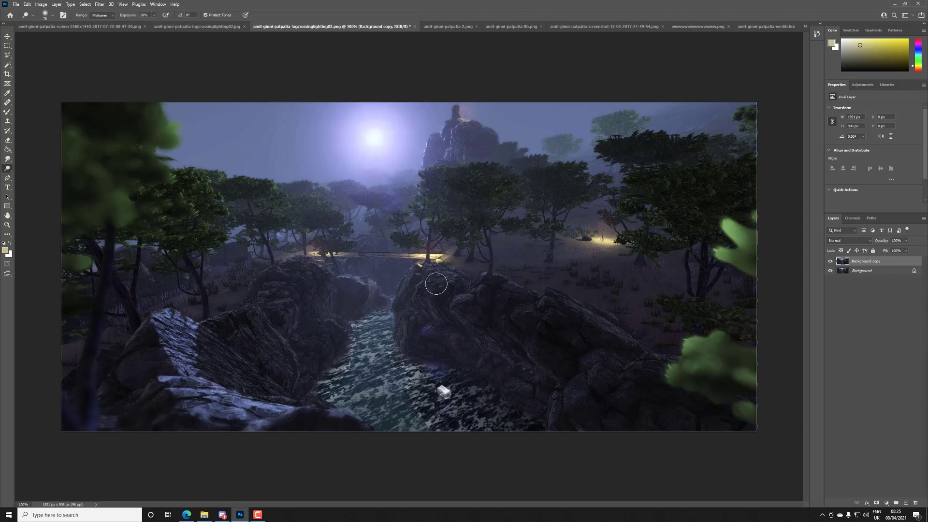
{"action": "mouse_move", "coordinate": [437, 284]}
{"action": "left_mouse_down"}
{"action": "mouse_move", "coordinate": [483, 277]}
{"action": "mouse_move", "coordinate": [461, 294]}
{"action": "left_mouse_up"}
{"action": "mouse_move", "coordinate": [436, 143]}
{"action": "left_mouse_down"}
{"action": "mouse_move", "coordinate": [430, 155]}
{"action": "mouse_move", "coordinate": [441, 136]}
{"action": "mouse_move", "coordinate": [450, 157]}
{"action": "left_mouse_up"}
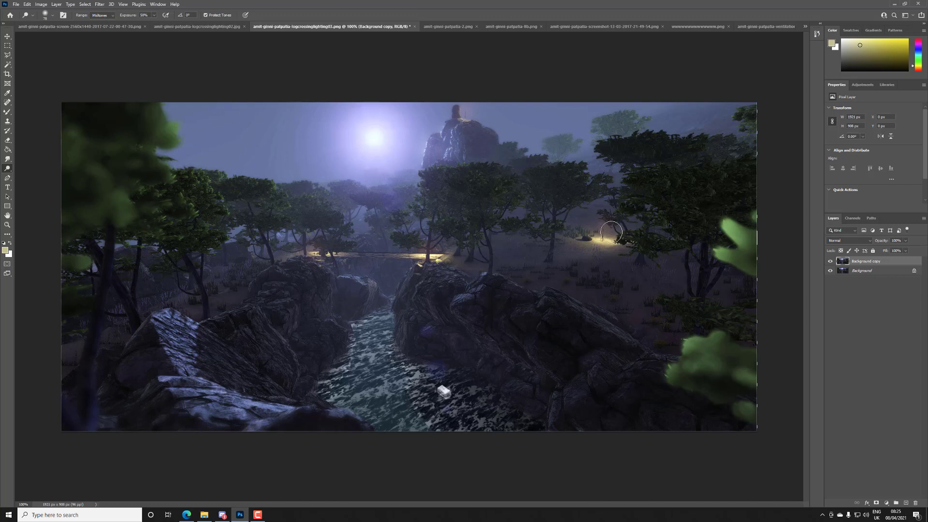
Step: Try dodging the glowing highlights along the log bridge, and undo those strokes
{"action": "mouse_move", "coordinate": [327, 258]}
{"action": "left_mouse_down"}
{"action": "mouse_move", "coordinate": [416, 248]}
{"action": "mouse_move", "coordinate": [326, 249]}
{"action": "mouse_move", "coordinate": [435, 252]}
{"action": "left_mouse_up"}
{"action": "key", "text": "ctrl+z"}
{"action": "key", "text": "ctrl+z"}
Step: Add a Color Balance adjustment layer and shift its midtones slightly toward cyan, magenta and yellow
{"action": "left_click", "coordinate": [887, 503]}
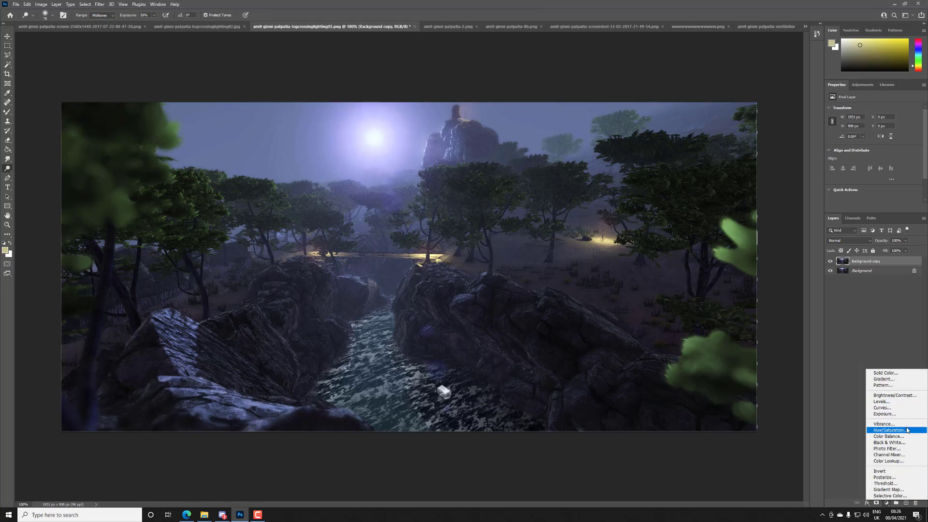
{"action": "left_click", "coordinate": [893, 436]}
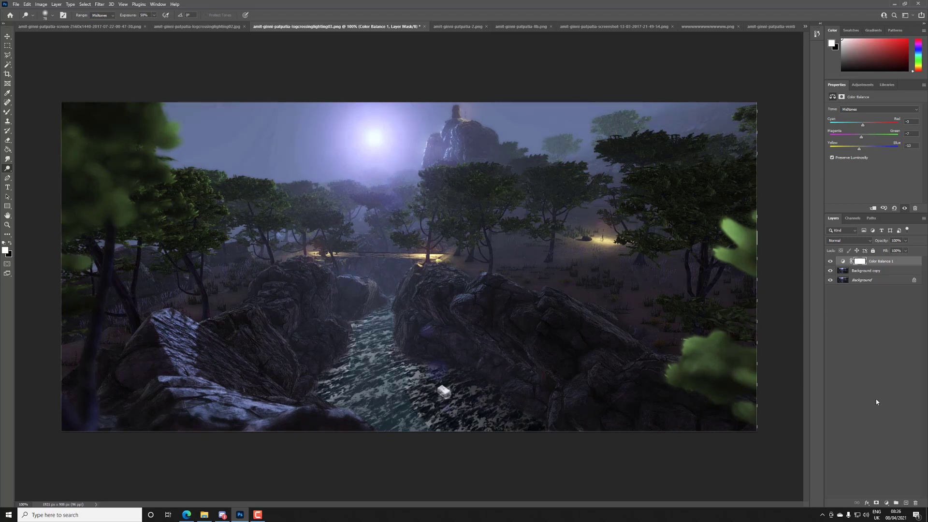
Step: Insert a Levels adjustment layer directly above Background copy and lower its RGB white input to 218
{"action": "left_click", "coordinate": [869, 272]}
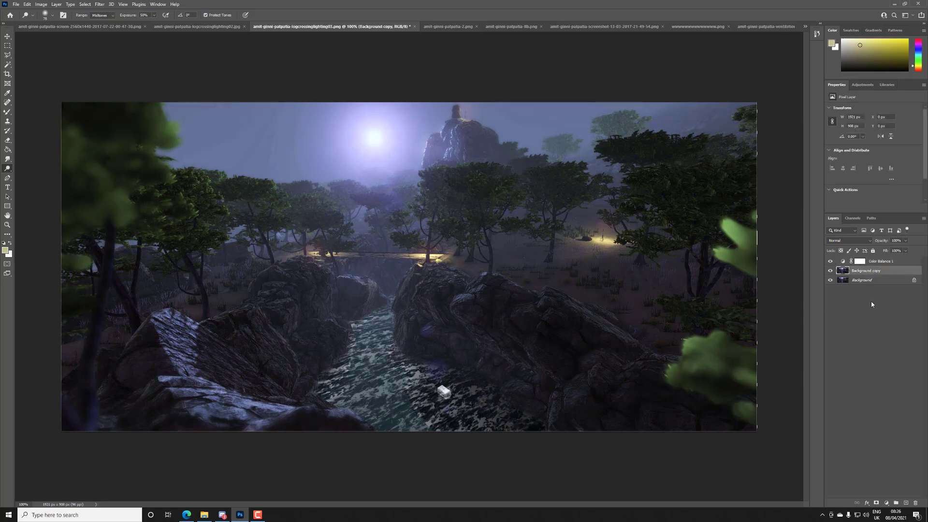
{"action": "left_click", "coordinate": [887, 503]}
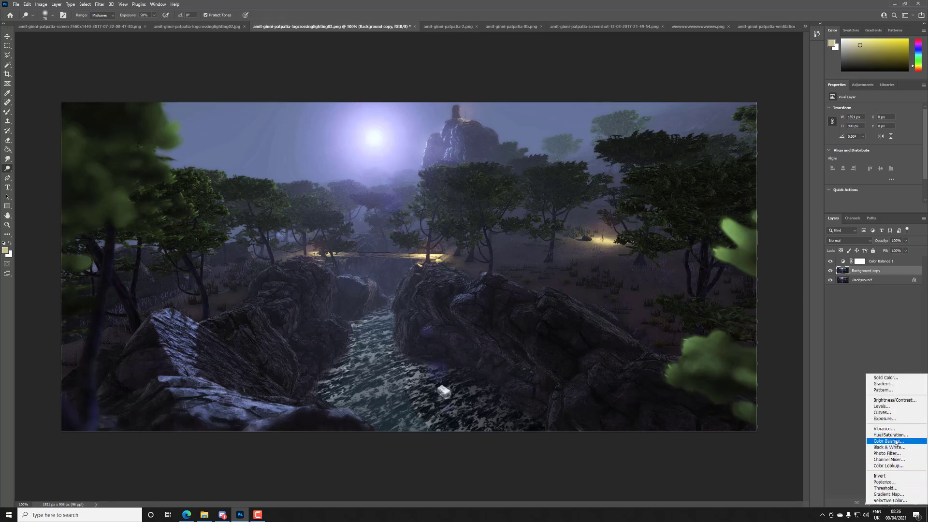
{"action": "left_click", "coordinate": [890, 407]}
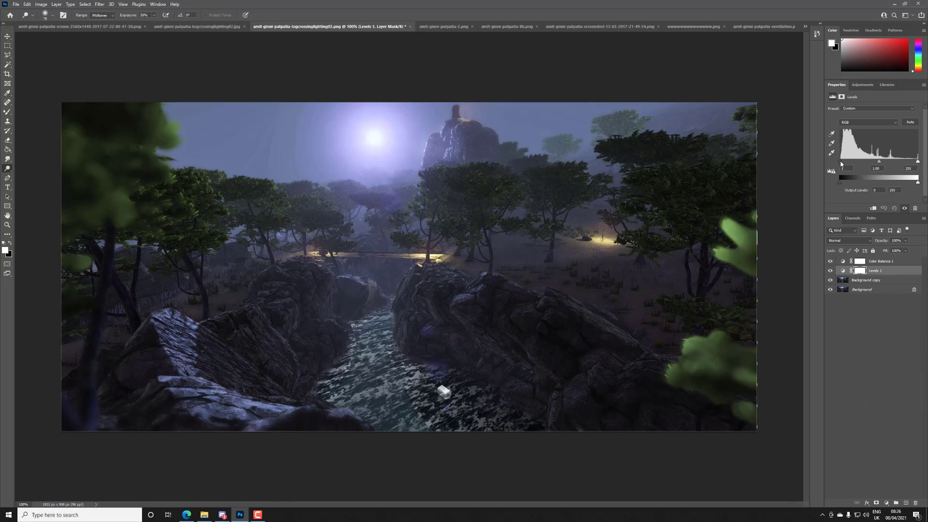
{"action": "left_click_drag", "start_coordinate": [841, 162], "coordinate": [843, 163]}
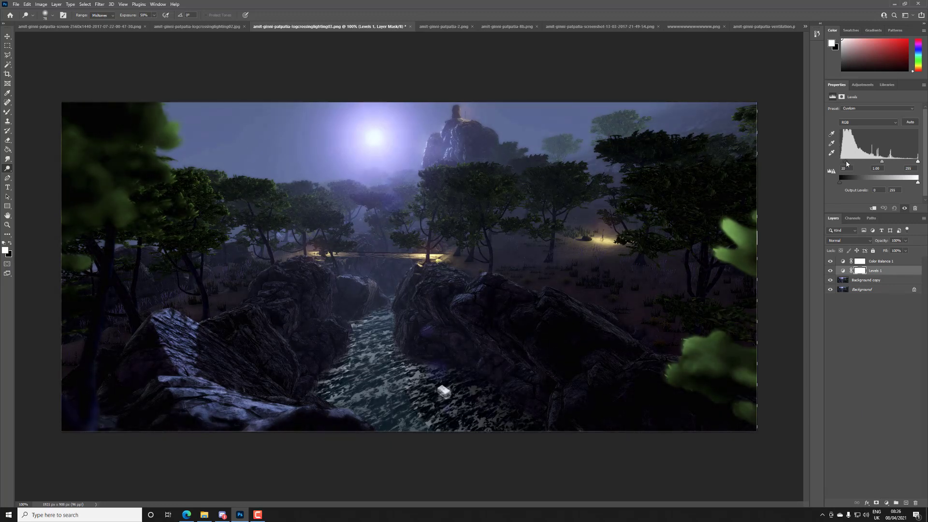
{"action": "key", "text": "ctrl+z"}
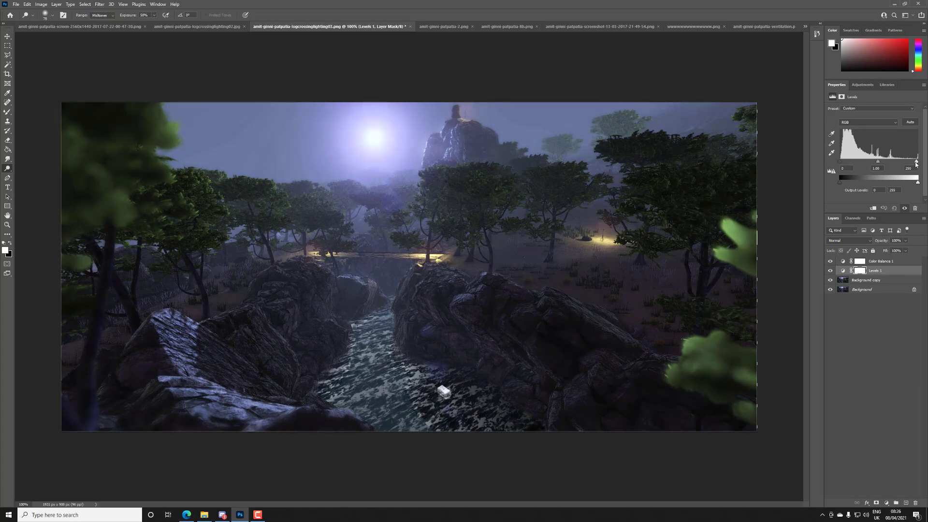
{"action": "left_click_drag", "start_coordinate": [916, 163], "coordinate": [909, 167]}
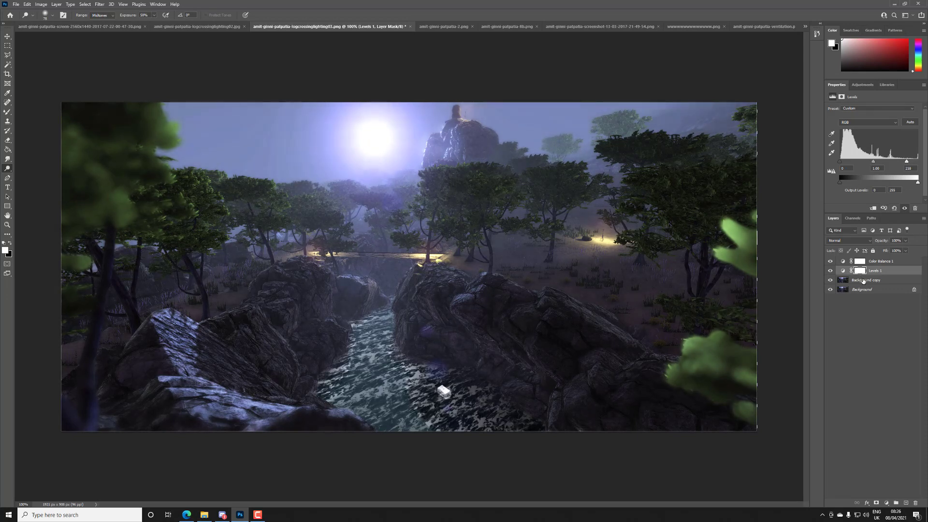
Step: Group Background copy, the Levels adjustment and the Color Balance adjustment into one layer group
{"action": "left_click", "coordinate": [865, 282]}
{"action": "left_click", "coordinate": [877, 264], "text": "shift"}
{"action": "right_click", "coordinate": [877, 265]}
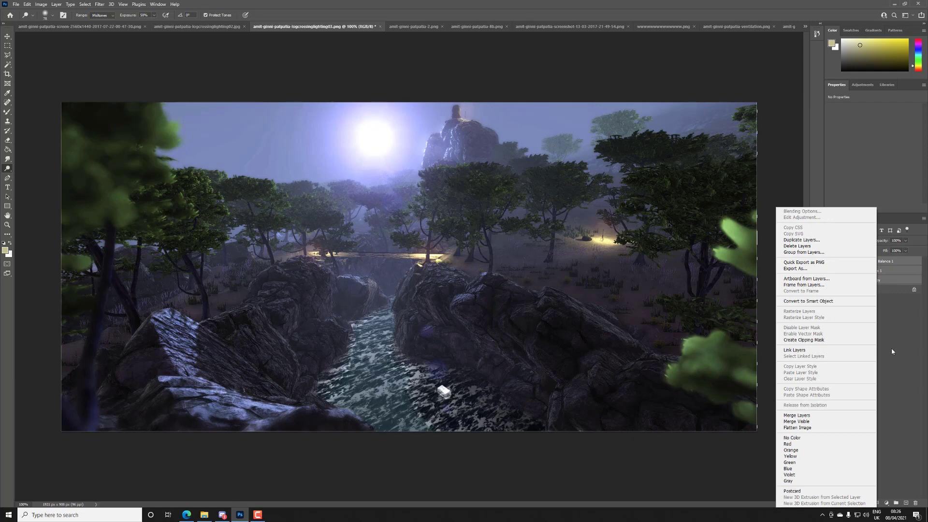
{"action": "left_click", "coordinate": [898, 501]}
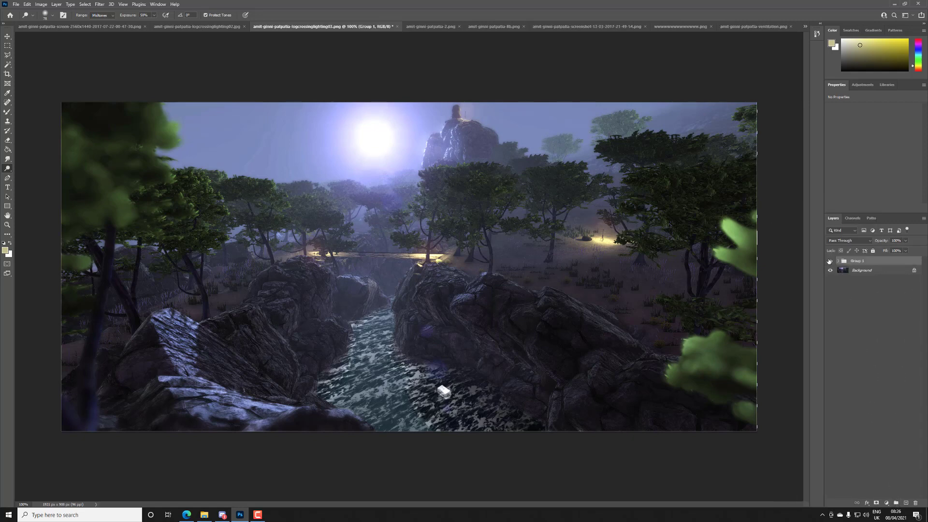
Step: Compare the river scene with and without the grouped edits by toggling the group's visibility
{"action": "left_click", "coordinate": [830, 261]}
{"action": "left_click", "coordinate": [829, 261]}
{"action": "left_click", "coordinate": [830, 261]}
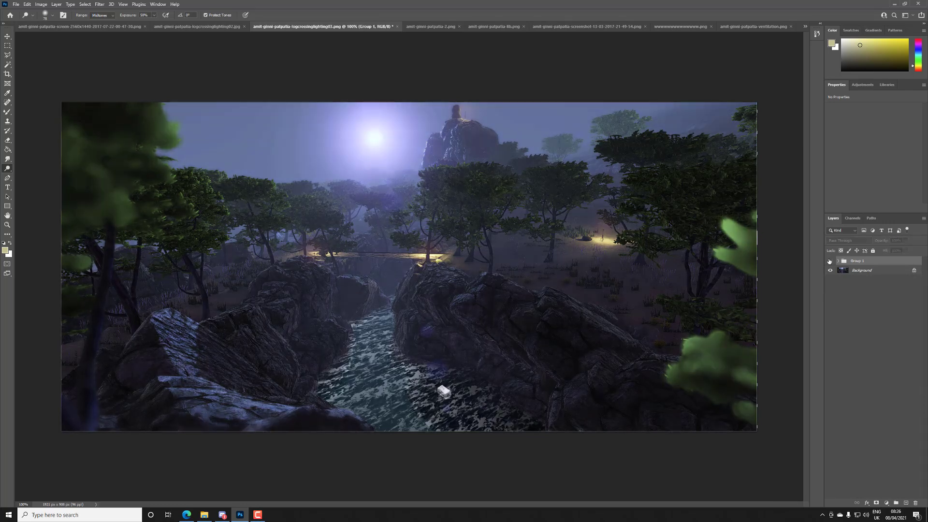
{"action": "left_click", "coordinate": [830, 261]}
{"action": "left_click", "coordinate": [829, 261]}
{"action": "left_click", "coordinate": [830, 261]}
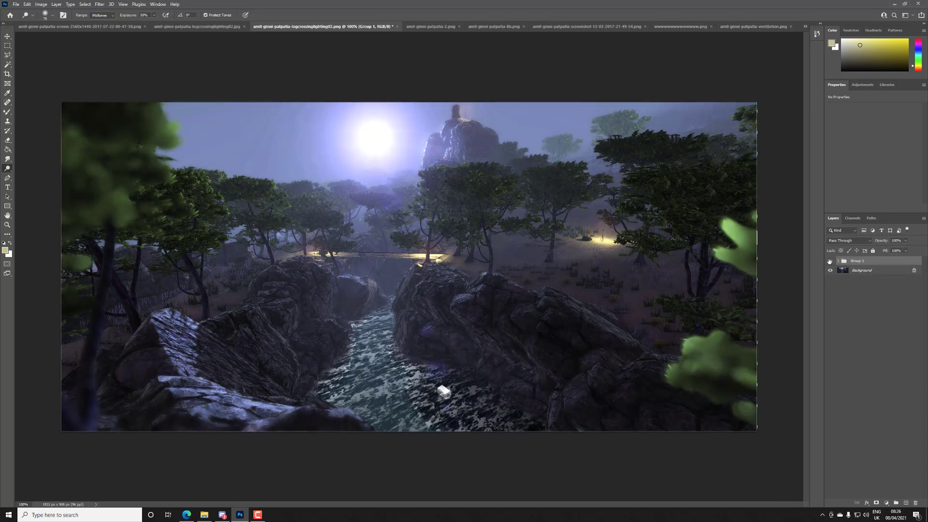
{"action": "left_click", "coordinate": [830, 261]}
{"action": "left_click", "coordinate": [829, 261]}
{"action": "left_click", "coordinate": [830, 261]}
{"action": "left_click", "coordinate": [830, 261]}
Step: Switch to the campfire image amit-ginni-patpatia-2.png and duplicate its Background layer as Background copy
{"action": "left_click", "coordinate": [434, 27]}
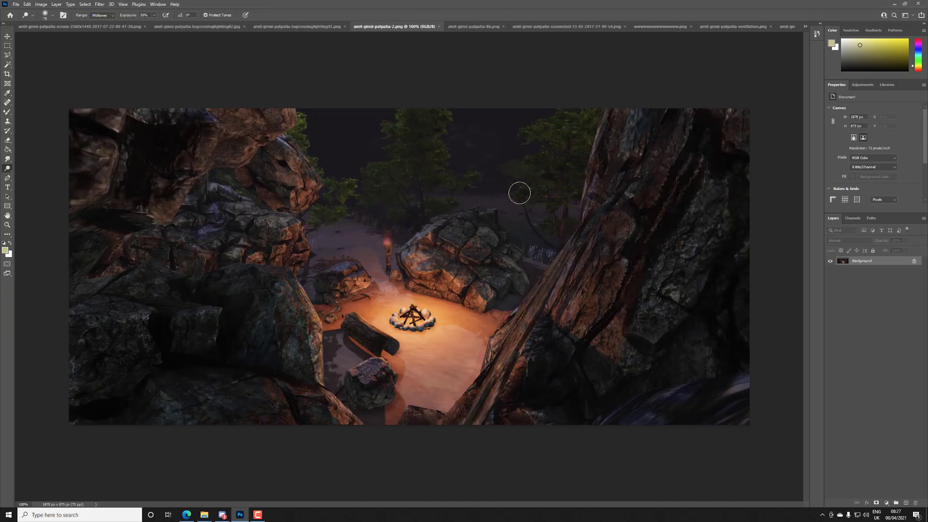
{"action": "right_click", "coordinate": [880, 264]}
{"action": "left_click", "coordinate": [884, 278]}
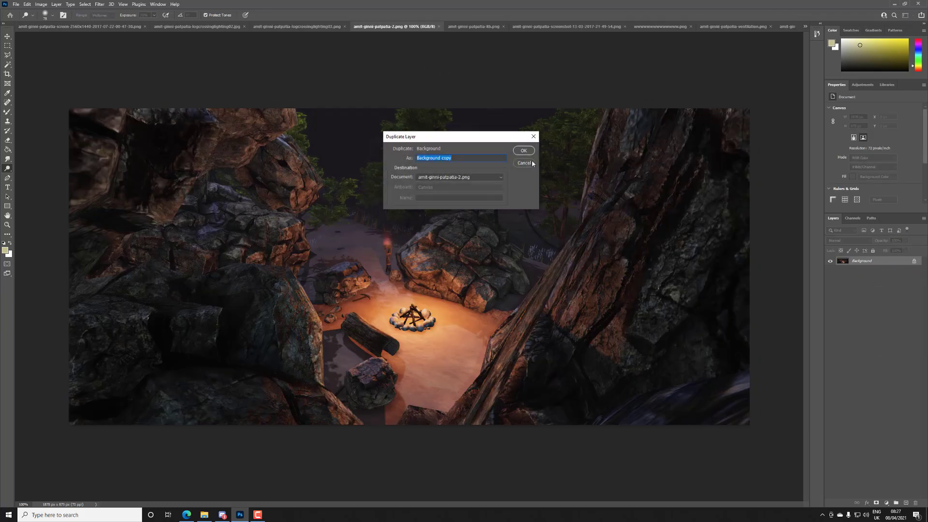
{"action": "left_click", "coordinate": [524, 151]}
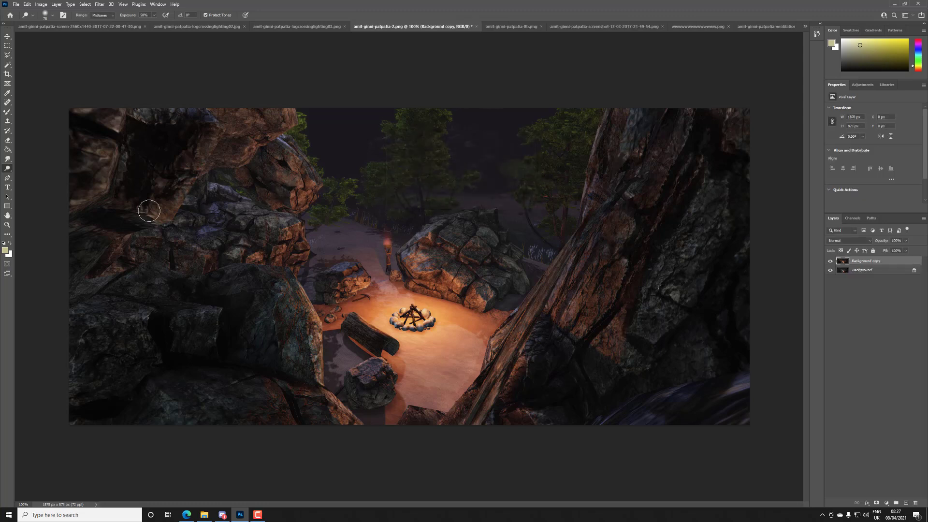
Step: Try burning the rocks on the left side of the campfire scene, and undo the stroke
{"action": "right_click", "coordinate": [10, 169]}
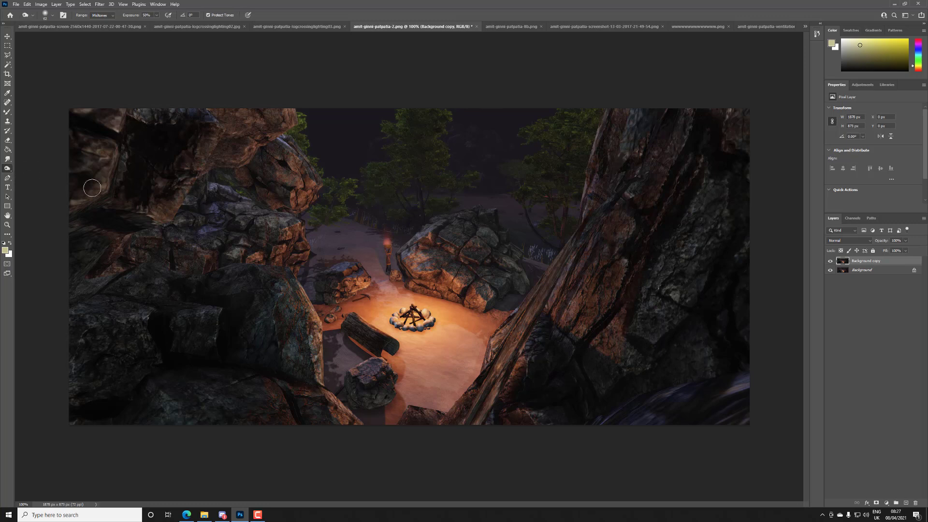
{"action": "left_click", "coordinate": [29, 176]}
{"action": "mouse_move", "coordinate": [272, 157]}
{"action": "left_mouse_down"}
{"action": "mouse_move", "coordinate": [283, 189]}
{"action": "mouse_move", "coordinate": [255, 181]}
{"action": "mouse_move", "coordinate": [197, 207]}
{"action": "mouse_move", "coordinate": [210, 219]}
{"action": "mouse_move", "coordinate": [174, 248]}
{"action": "left_mouse_up"}
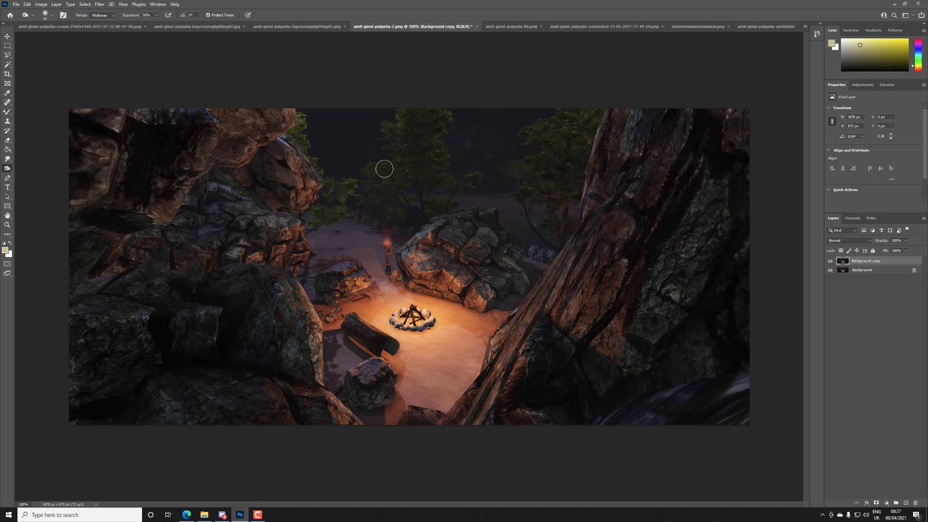
{"action": "key", "text": "ctrl+z"}
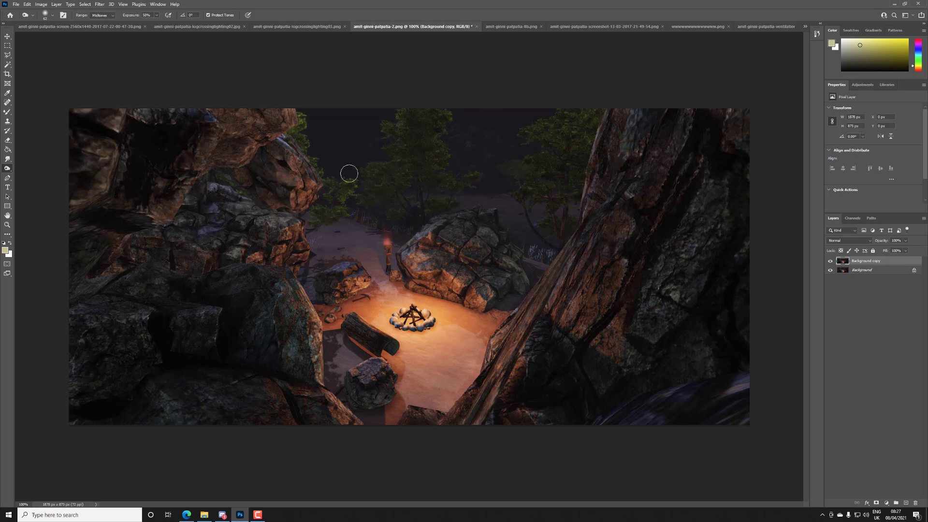
Step: Dodge the fire-facing edges of the upper and middle rocks left of the campfire
{"action": "right_click", "coordinate": [7, 168]}
{"action": "left_click", "coordinate": [33, 169]}
{"action": "mouse_move", "coordinate": [294, 169]}
{"action": "left_mouse_down"}
{"action": "mouse_move", "coordinate": [312, 196]}
{"action": "mouse_move", "coordinate": [288, 208]}
{"action": "mouse_move", "coordinate": [304, 164]}
{"action": "left_mouse_up"}
{"action": "mouse_move", "coordinate": [259, 211]}
{"action": "left_mouse_down"}
{"action": "mouse_move", "coordinate": [267, 229]}
{"action": "mouse_move", "coordinate": [237, 248]}
{"action": "mouse_move", "coordinate": [281, 248]}
{"action": "mouse_move", "coordinate": [290, 237]}
{"action": "mouse_move", "coordinate": [289, 255]}
{"action": "mouse_move", "coordinate": [275, 260]}
{"action": "mouse_move", "coordinate": [204, 186]}
{"action": "mouse_move", "coordinate": [192, 233]}
{"action": "mouse_move", "coordinate": [156, 240]}
{"action": "mouse_move", "coordinate": [169, 257]}
{"action": "mouse_move", "coordinate": [201, 262]}
{"action": "mouse_move", "coordinate": [140, 256]}
{"action": "mouse_move", "coordinate": [234, 235]}
{"action": "mouse_move", "coordinate": [199, 214]}
{"action": "mouse_move", "coordinate": [268, 229]}
{"action": "mouse_move", "coordinate": [293, 207]}
{"action": "left_mouse_up"}
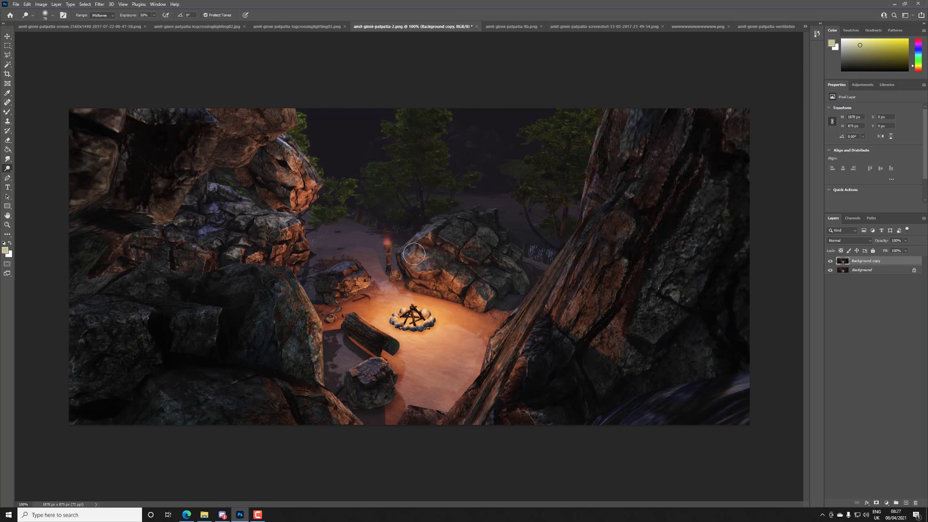
Step: Dodge the boulder behind the campfire and the lit sandy ground around the fire
{"action": "mouse_move", "coordinate": [413, 254]}
{"action": "left_mouse_down"}
{"action": "mouse_move", "coordinate": [386, 263]}
{"action": "mouse_move", "coordinate": [374, 293]}
{"action": "mouse_move", "coordinate": [360, 283]}
{"action": "mouse_move", "coordinate": [387, 274]}
{"action": "mouse_move", "coordinate": [370, 312]}
{"action": "left_mouse_up"}
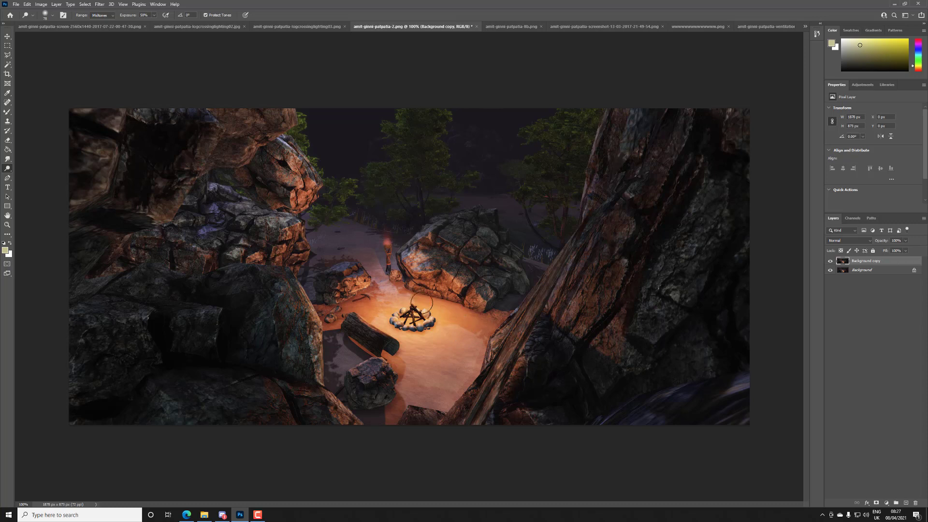
{"action": "left_click_drag", "start_coordinate": [459, 328], "coordinate": [476, 339]}
{"action": "mouse_move", "coordinate": [417, 343]}
{"action": "left_mouse_down"}
{"action": "mouse_move", "coordinate": [402, 380]}
{"action": "mouse_move", "coordinate": [437, 385]}
{"action": "mouse_move", "coordinate": [472, 351]}
{"action": "mouse_move", "coordinate": [473, 369]}
{"action": "left_mouse_up"}
{"action": "left_click_drag", "start_coordinate": [482, 326], "coordinate": [469, 386]}
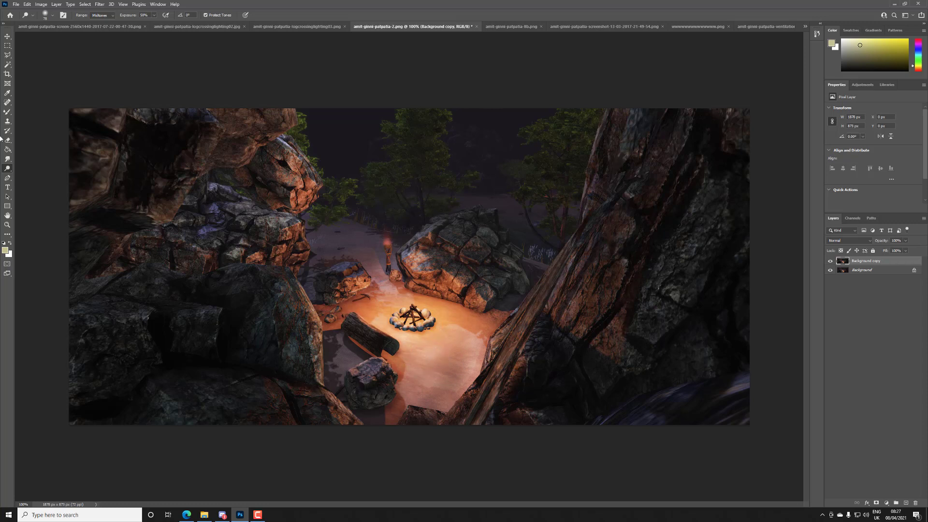
{"action": "right_click", "coordinate": [8, 170]}
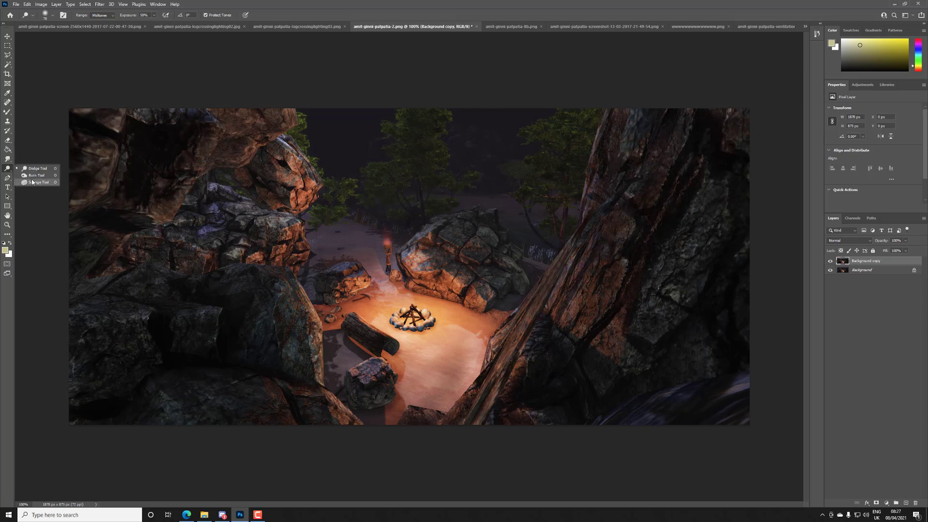
{"action": "left_click", "coordinate": [32, 175]}
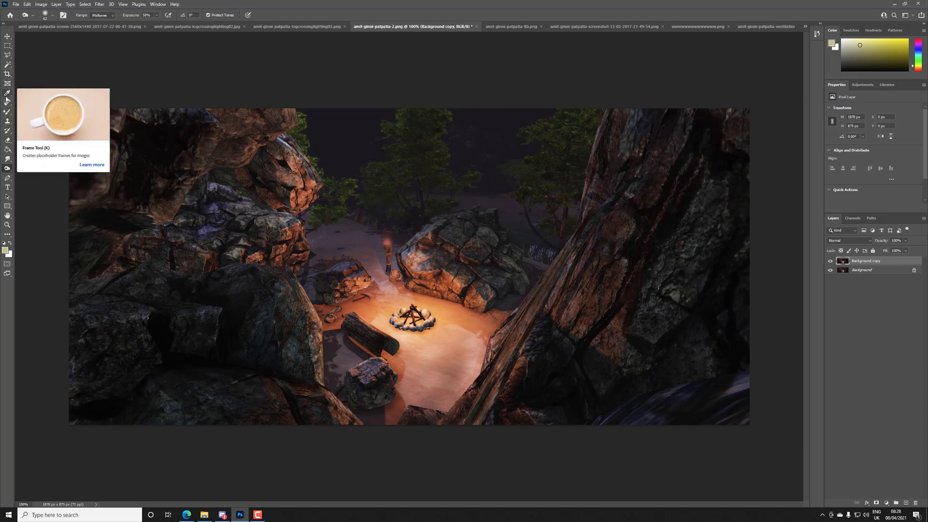
Step: Add a new layer and use the Brush tool to paint beige over the dark foreground rocks on the left
{"action": "left_click", "coordinate": [6, 115]}
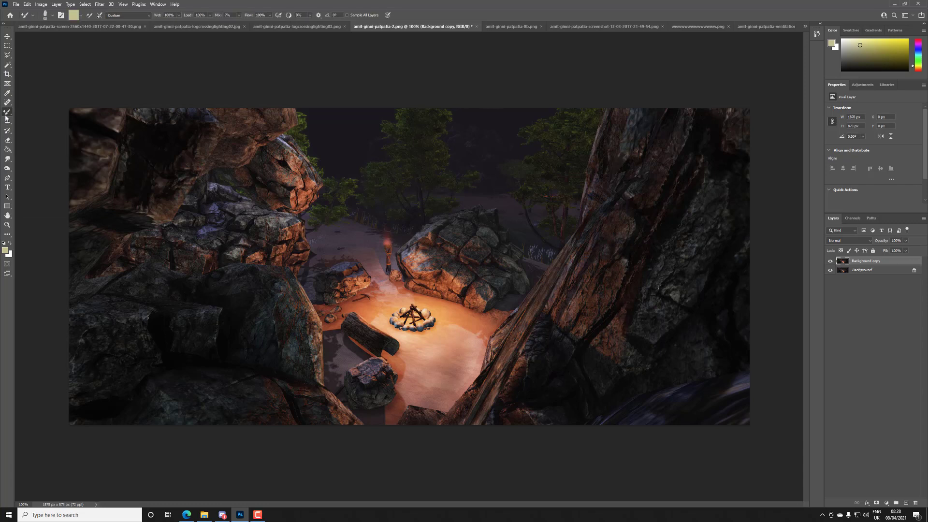
{"action": "left_click", "coordinate": [22, 111]}
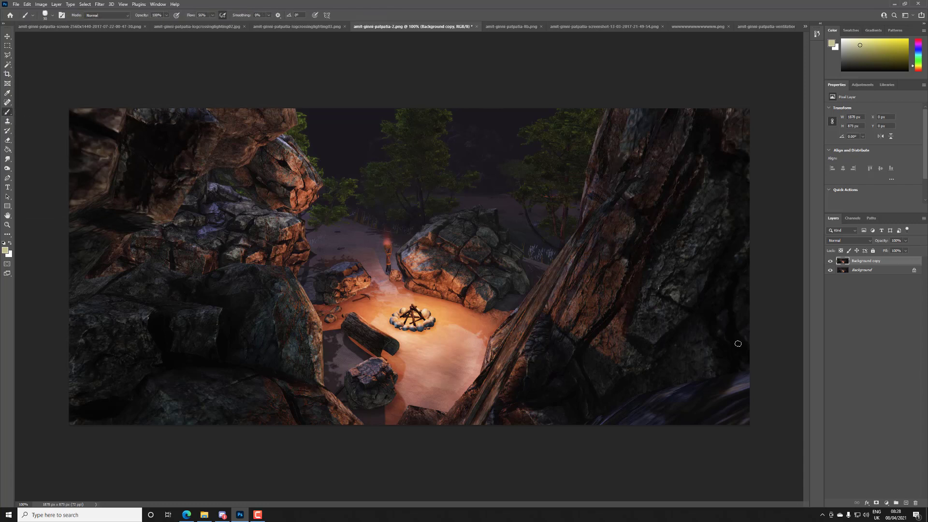
{"action": "left_click", "coordinate": [907, 503]}
{"action": "right_click", "coordinate": [156, 203]}
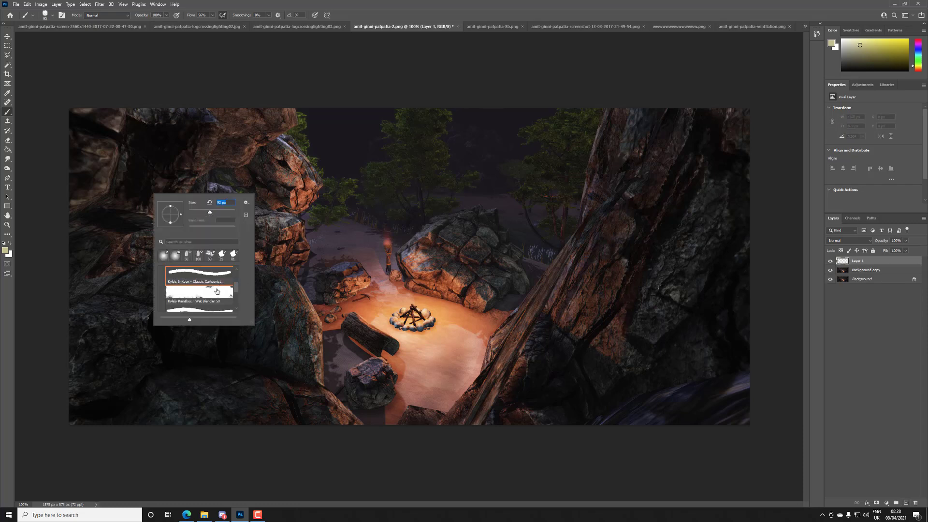
{"action": "mouse_move", "coordinate": [86, 106]}
{"action": "left_mouse_down"}
{"action": "mouse_move", "coordinate": [106, 87]}
{"action": "mouse_move", "coordinate": [94, 118]}
{"action": "mouse_move", "coordinate": [107, 134]}
{"action": "mouse_move", "coordinate": [136, 123]}
{"action": "mouse_move", "coordinate": [136, 149]}
{"action": "mouse_move", "coordinate": [173, 113]}
{"action": "mouse_move", "coordinate": [117, 143]}
{"action": "mouse_move", "coordinate": [157, 129]}
{"action": "mouse_move", "coordinate": [179, 96]}
{"action": "mouse_move", "coordinate": [208, 126]}
{"action": "mouse_move", "coordinate": [157, 216]}
{"action": "mouse_move", "coordinate": [148, 144]}
{"action": "mouse_move", "coordinate": [122, 176]}
{"action": "mouse_move", "coordinate": [82, 199]}
{"action": "mouse_move", "coordinate": [175, 115]}
{"action": "mouse_move", "coordinate": [178, 137]}
{"action": "mouse_move", "coordinate": [104, 207]}
{"action": "mouse_move", "coordinate": [79, 269]}
{"action": "mouse_move", "coordinate": [85, 293]}
{"action": "mouse_move", "coordinate": [211, 305]}
{"action": "mouse_move", "coordinate": [159, 275]}
{"action": "mouse_move", "coordinate": [96, 302]}
{"action": "mouse_move", "coordinate": [265, 286]}
{"action": "mouse_move", "coordinate": [227, 279]}
{"action": "mouse_move", "coordinate": [284, 284]}
{"action": "mouse_move", "coordinate": [321, 352]}
{"action": "mouse_move", "coordinate": [78, 340]}
{"action": "mouse_move", "coordinate": [95, 317]}
{"action": "mouse_move", "coordinate": [205, 308]}
{"action": "mouse_move", "coordinate": [175, 330]}
{"action": "mouse_move", "coordinate": [254, 332]}
{"action": "mouse_move", "coordinate": [244, 348]}
{"action": "mouse_move", "coordinate": [132, 362]}
{"action": "mouse_move", "coordinate": [130, 381]}
{"action": "mouse_move", "coordinate": [43, 431]}
{"action": "mouse_move", "coordinate": [174, 411]}
{"action": "mouse_move", "coordinate": [343, 424]}
{"action": "mouse_move", "coordinate": [299, 388]}
{"action": "mouse_move", "coordinate": [231, 388]}
{"action": "mouse_move", "coordinate": [240, 354]}
{"action": "mouse_move", "coordinate": [220, 385]}
{"action": "mouse_move", "coordinate": [171, 402]}
{"action": "left_mouse_up"}
{"action": "mouse_move", "coordinate": [228, 402]}
{"action": "left_mouse_down"}
{"action": "mouse_move", "coordinate": [253, 375]}
{"action": "mouse_move", "coordinate": [261, 384]}
{"action": "mouse_move", "coordinate": [260, 368]}
{"action": "mouse_move", "coordinate": [239, 402]}
{"action": "mouse_move", "coordinate": [289, 391]}
{"action": "left_mouse_up"}
{"action": "left_click", "coordinate": [292, 403]}
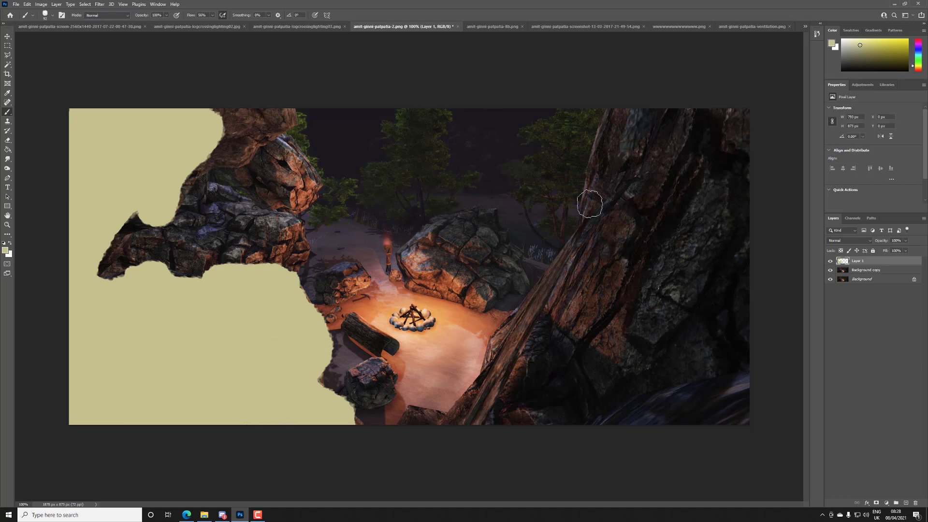
Step: Paint beige over the large trunk and rocks on the right, and set the layer's blend mode to Overlay
{"action": "mouse_move", "coordinate": [620, 110]}
{"action": "left_mouse_down"}
{"action": "mouse_move", "coordinate": [599, 242]}
{"action": "mouse_move", "coordinate": [554, 286]}
{"action": "mouse_move", "coordinate": [510, 377]}
{"action": "mouse_move", "coordinate": [465, 421]}
{"action": "mouse_move", "coordinate": [411, 424]}
{"action": "mouse_move", "coordinate": [495, 389]}
{"action": "mouse_move", "coordinate": [543, 304]}
{"action": "left_mouse_up"}
{"action": "mouse_move", "coordinate": [511, 364]}
{"action": "left_mouse_down"}
{"action": "mouse_move", "coordinate": [576, 409]}
{"action": "mouse_move", "coordinate": [465, 418]}
{"action": "mouse_move", "coordinate": [746, 396]}
{"action": "mouse_move", "coordinate": [799, 379]}
{"action": "mouse_move", "coordinate": [794, 408]}
{"action": "mouse_move", "coordinate": [537, 415]}
{"action": "mouse_move", "coordinate": [520, 398]}
{"action": "mouse_move", "coordinate": [586, 402]}
{"action": "mouse_move", "coordinate": [615, 375]}
{"action": "mouse_move", "coordinate": [519, 372]}
{"action": "mouse_move", "coordinate": [546, 372]}
{"action": "mouse_move", "coordinate": [594, 314]}
{"action": "mouse_move", "coordinate": [554, 323]}
{"action": "mouse_move", "coordinate": [574, 295]}
{"action": "mouse_move", "coordinate": [659, 244]}
{"action": "mouse_move", "coordinate": [683, 320]}
{"action": "mouse_move", "coordinate": [651, 364]}
{"action": "mouse_move", "coordinate": [624, 342]}
{"action": "mouse_move", "coordinate": [552, 354]}
{"action": "mouse_move", "coordinate": [566, 342]}
{"action": "mouse_move", "coordinate": [732, 313]}
{"action": "mouse_move", "coordinate": [742, 302]}
{"action": "mouse_move", "coordinate": [736, 57]}
{"action": "mouse_move", "coordinate": [742, 98]}
{"action": "mouse_move", "coordinate": [680, 134]}
{"action": "mouse_move", "coordinate": [631, 100]}
{"action": "mouse_move", "coordinate": [605, 157]}
{"action": "mouse_move", "coordinate": [614, 270]}
{"action": "mouse_move", "coordinate": [642, 174]}
{"action": "mouse_move", "coordinate": [628, 205]}
{"action": "mouse_move", "coordinate": [626, 272]}
{"action": "mouse_move", "coordinate": [647, 239]}
{"action": "mouse_move", "coordinate": [651, 284]}
{"action": "mouse_move", "coordinate": [709, 165]}
{"action": "mouse_move", "coordinate": [702, 175]}
{"action": "mouse_move", "coordinate": [717, 225]}
{"action": "mouse_move", "coordinate": [699, 76]}
{"action": "mouse_move", "coordinate": [686, 170]}
{"action": "mouse_move", "coordinate": [751, 299]}
{"action": "mouse_move", "coordinate": [736, 188]}
{"action": "left_mouse_up"}
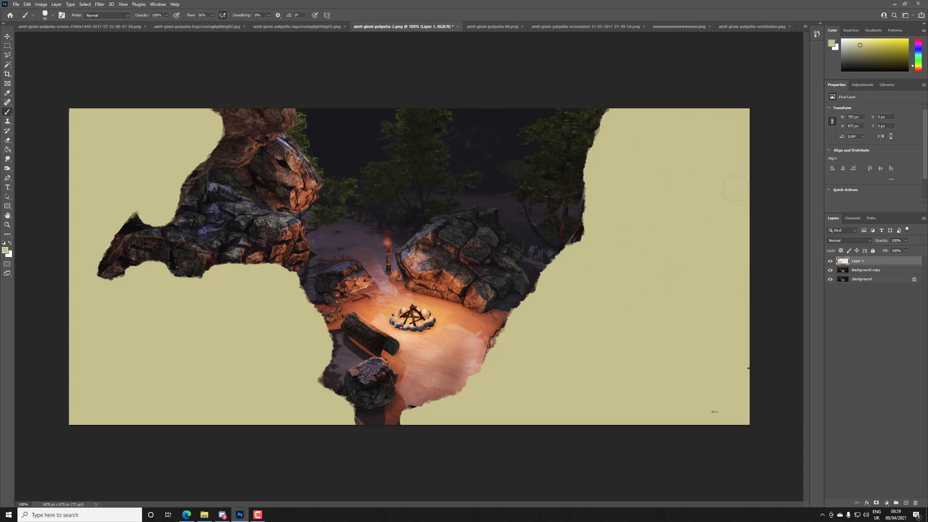
{"action": "left_click", "coordinate": [844, 240]}
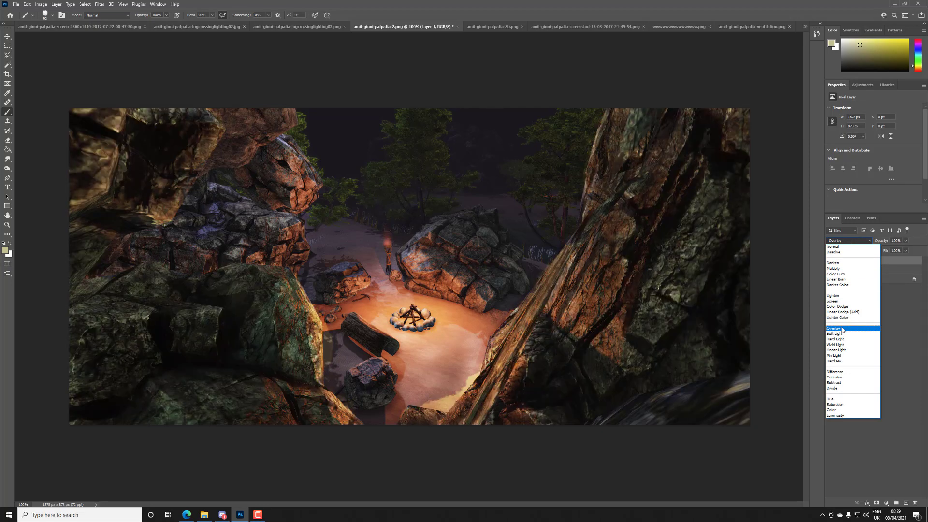
{"action": "left_click", "coordinate": [843, 329]}
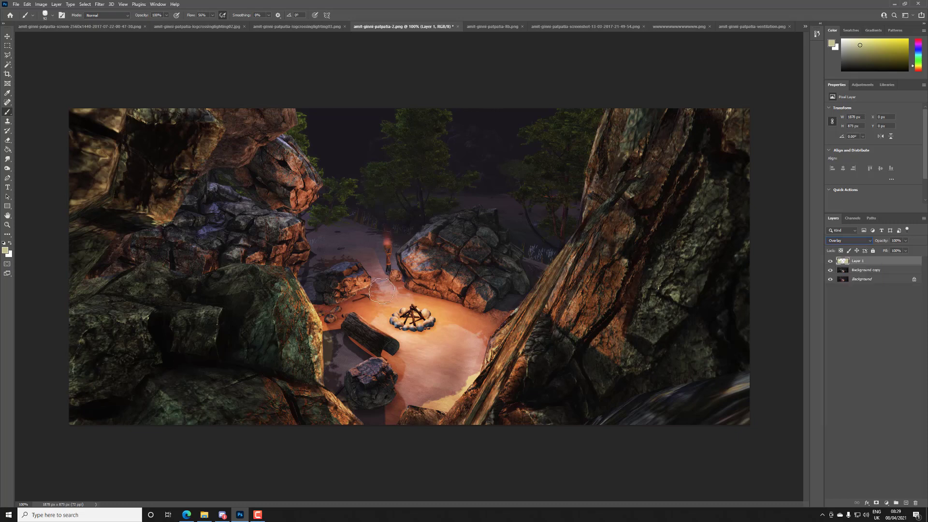
Step: Choose the Paint Bucket tool and set the foreground color to a muted purple-blue sampled from the left rocks
{"action": "left_click", "coordinate": [8, 153]}
{"action": "left_click", "coordinate": [29, 158]}
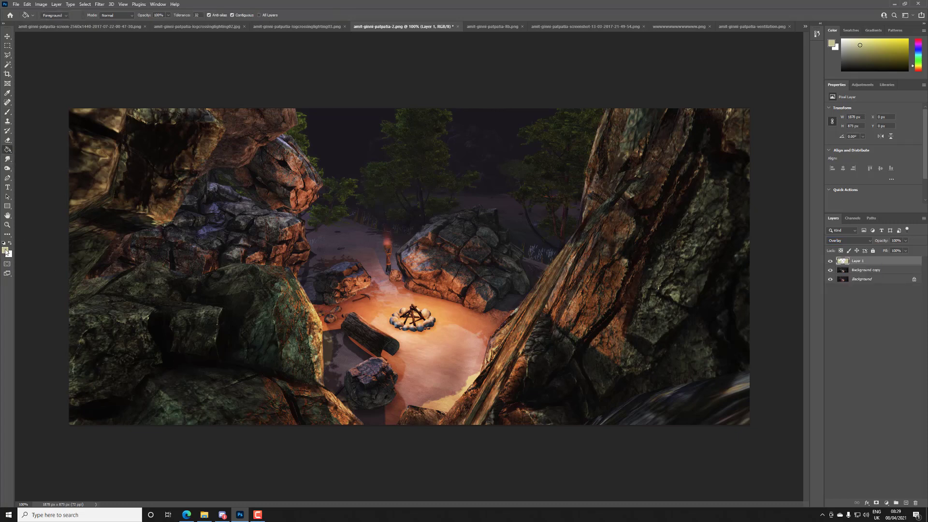
{"action": "left_click", "coordinate": [5, 250]}
{"action": "left_click", "coordinate": [471, 175]}
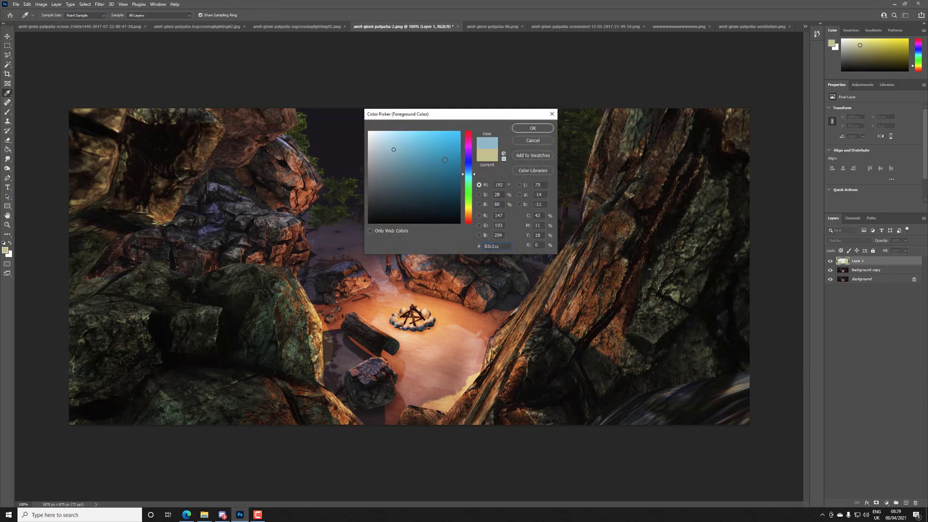
{"action": "left_click_drag", "start_coordinate": [467, 175], "coordinate": [468, 172]}
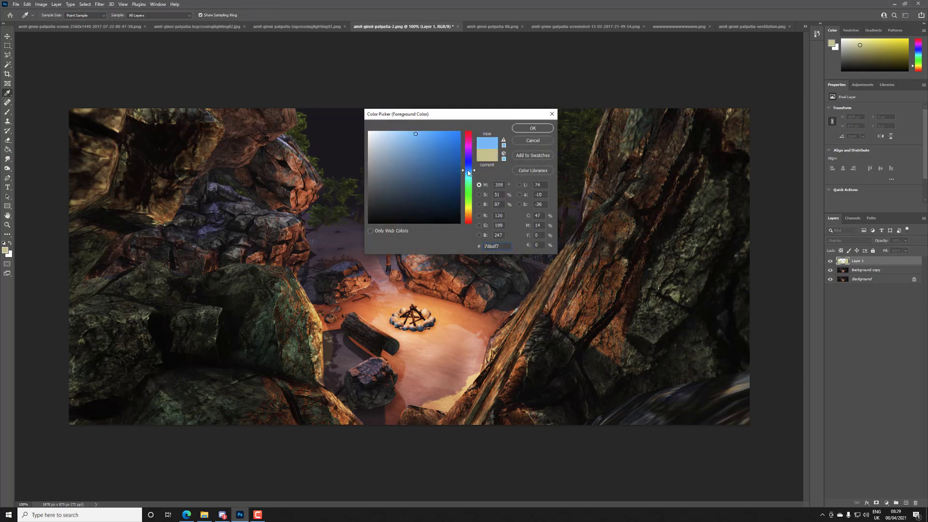
{"action": "left_click", "coordinate": [216, 205]}
{"action": "left_click", "coordinate": [532, 128]}
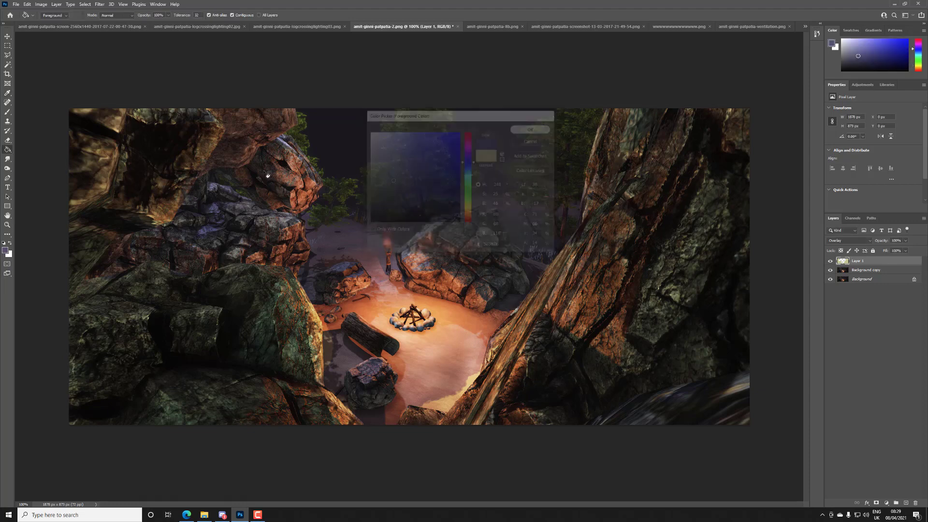
Step: Fill the painted areas on both sides of Layer 1 with the muted purple-blue
{"action": "key", "text": "g"}
{"action": "left_click", "coordinate": [148, 207]}
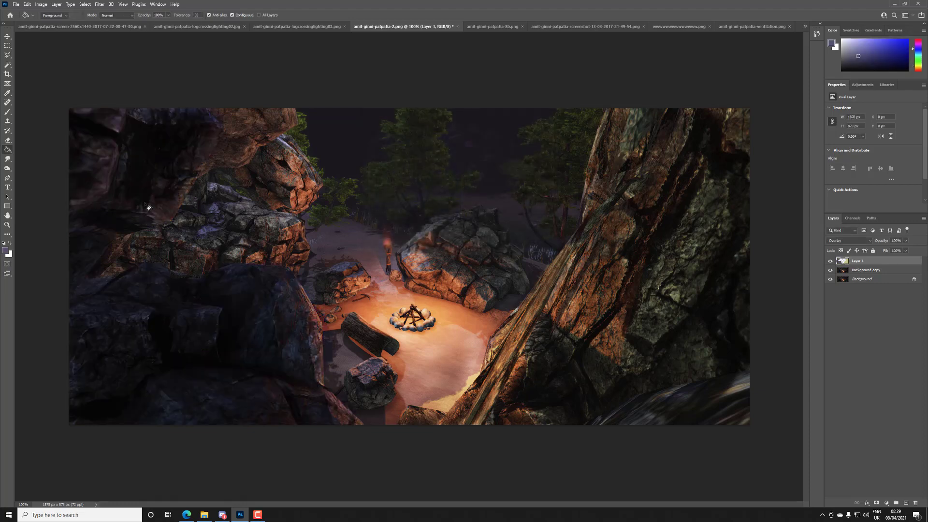
{"action": "left_click", "coordinate": [679, 248]}
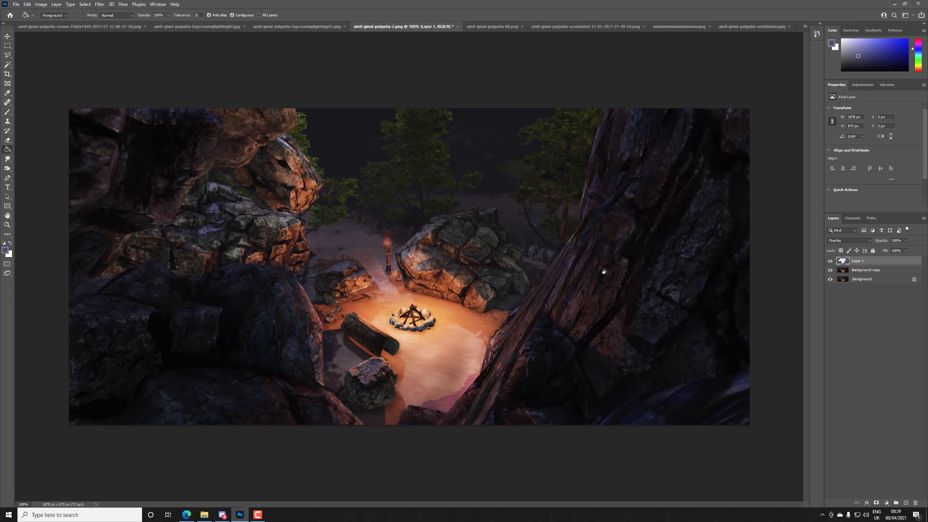
Step: Add a new layer and brush orange sampled beside the campfire over the lit ground and the fire-facing left rocks
{"action": "left_click", "coordinate": [906, 504]}
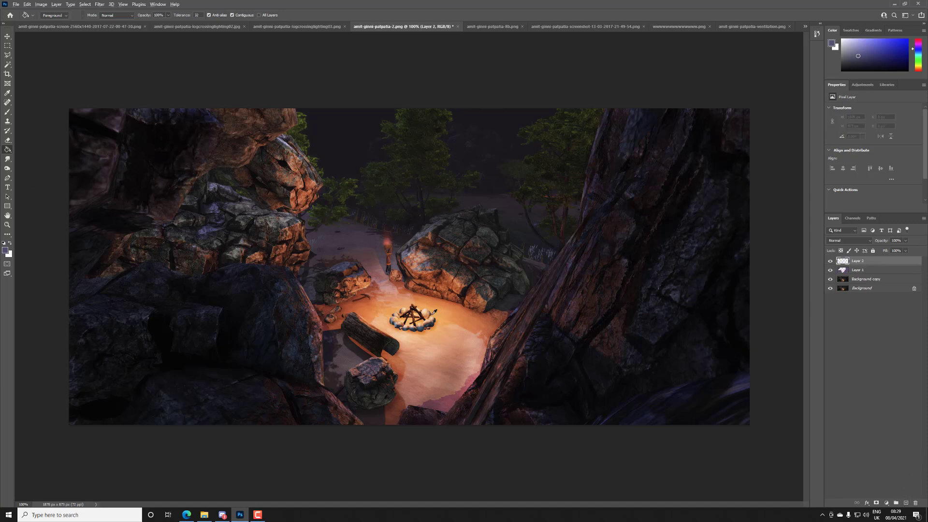
{"action": "left_click", "coordinate": [438, 312], "text": "alt"}
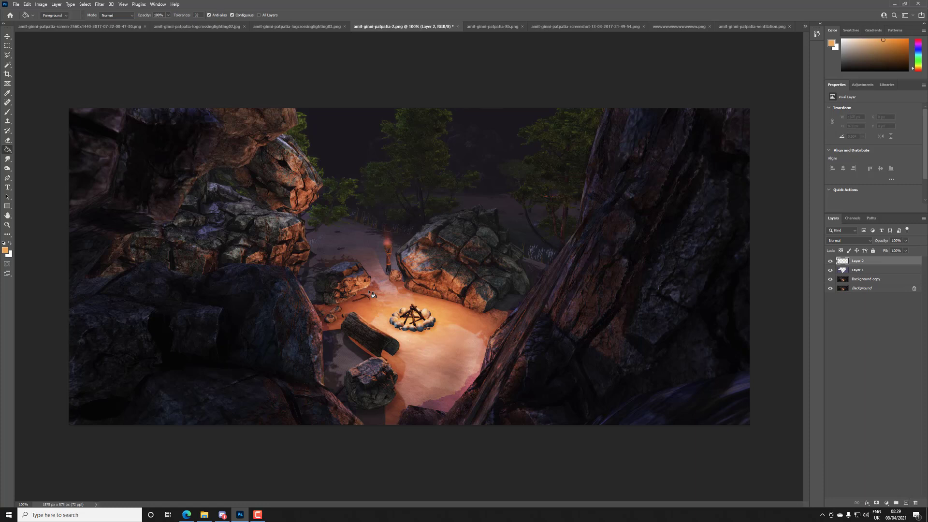
{"action": "key", "text": "b"}
{"action": "mouse_move", "coordinate": [430, 305]}
{"action": "left_mouse_down"}
{"action": "mouse_move", "coordinate": [468, 311]}
{"action": "mouse_move", "coordinate": [431, 291]}
{"action": "mouse_move", "coordinate": [398, 292]}
{"action": "mouse_move", "coordinate": [456, 328]}
{"action": "mouse_move", "coordinate": [470, 324]}
{"action": "mouse_move", "coordinate": [437, 390]}
{"action": "mouse_move", "coordinate": [395, 397]}
{"action": "mouse_move", "coordinate": [348, 379]}
{"action": "mouse_move", "coordinate": [419, 326]}
{"action": "mouse_move", "coordinate": [428, 338]}
{"action": "mouse_move", "coordinate": [417, 377]}
{"action": "left_mouse_up"}
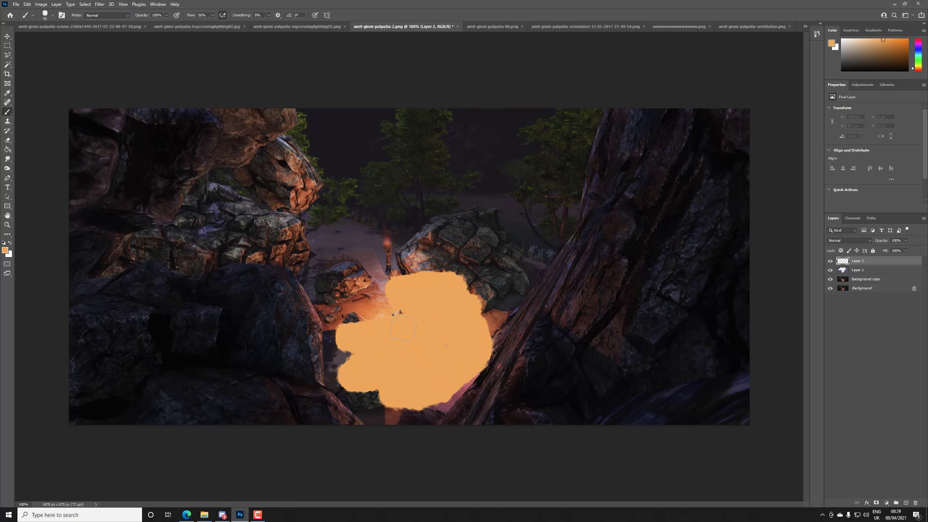
{"action": "mouse_move", "coordinate": [403, 329]}
{"action": "left_mouse_down"}
{"action": "mouse_move", "coordinate": [372, 282]}
{"action": "mouse_move", "coordinate": [347, 283]}
{"action": "left_mouse_up"}
{"action": "mouse_move", "coordinate": [301, 191]}
{"action": "left_mouse_down"}
{"action": "mouse_move", "coordinate": [296, 174]}
{"action": "mouse_move", "coordinate": [293, 239]}
{"action": "mouse_move", "coordinate": [248, 254]}
{"action": "left_mouse_up"}
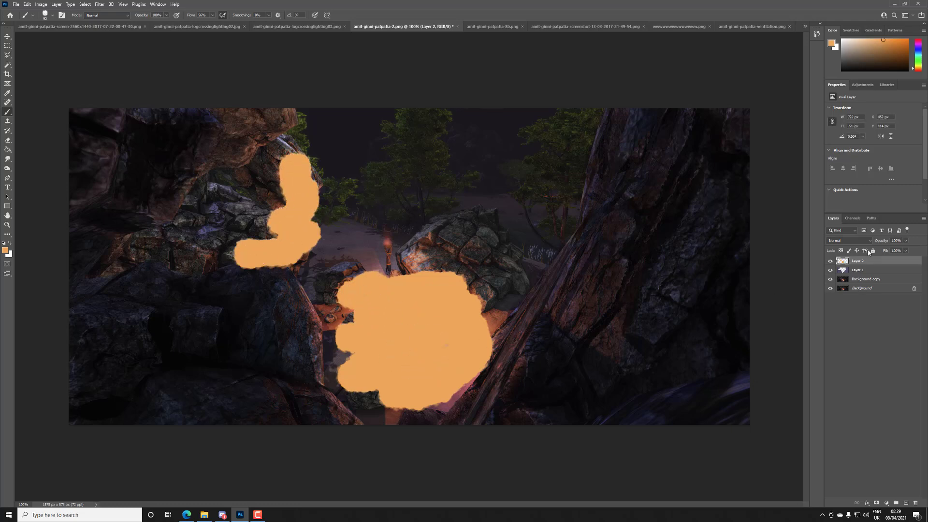
Step: Set the orange layer's blend mode to Overlay and lower its opacity to about 19%
{"action": "left_click", "coordinate": [849, 240]}
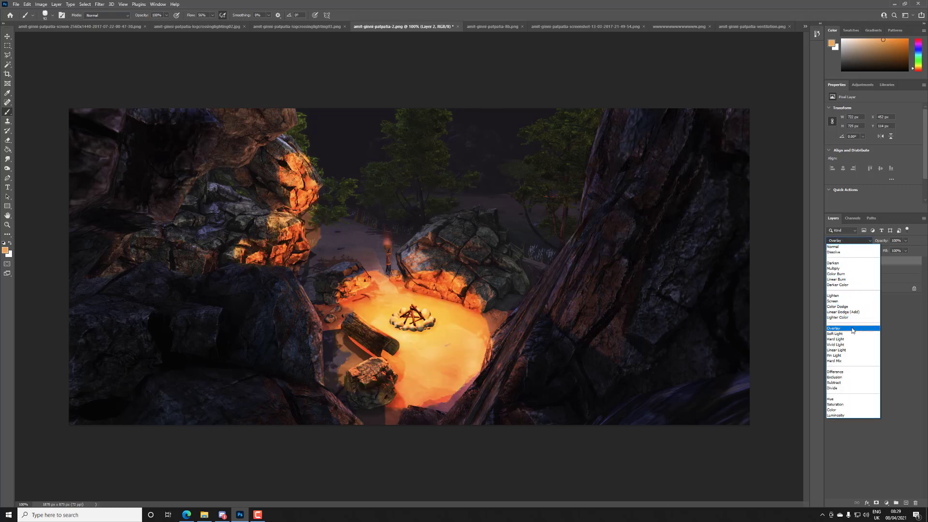
{"action": "left_click", "coordinate": [853, 328]}
{"action": "left_click", "coordinate": [906, 240]}
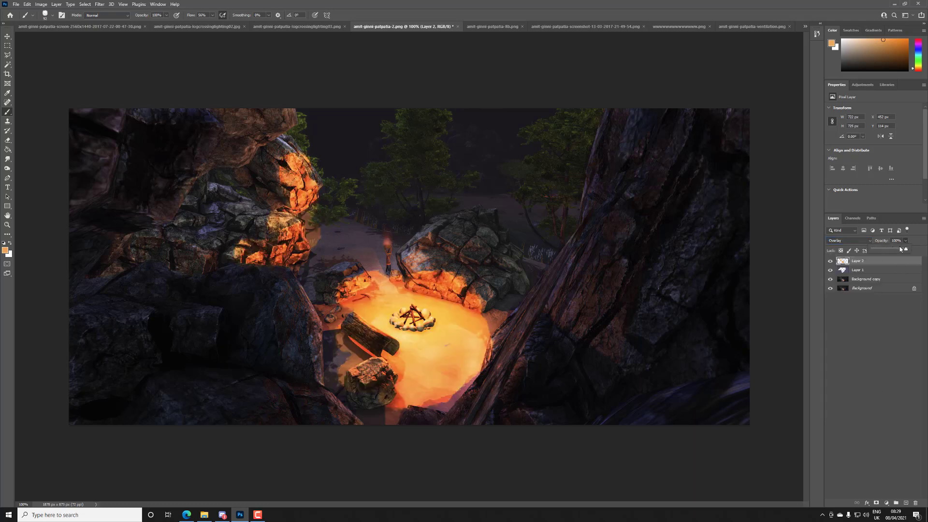
{"action": "left_click_drag", "start_coordinate": [879, 251], "coordinate": [874, 251]}
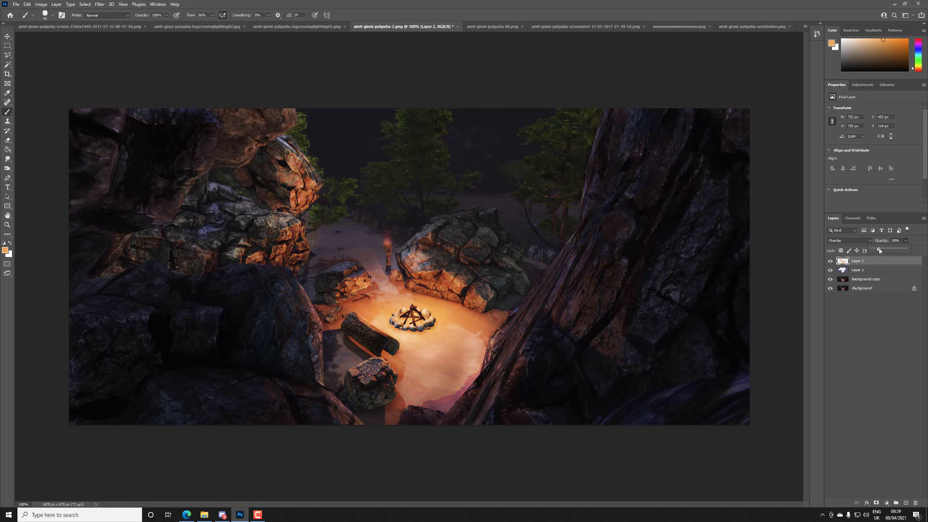
Step: Group Layer 2, Layer 1 and Background copy together above the Background layer
{"action": "left_click", "coordinate": [879, 325]}
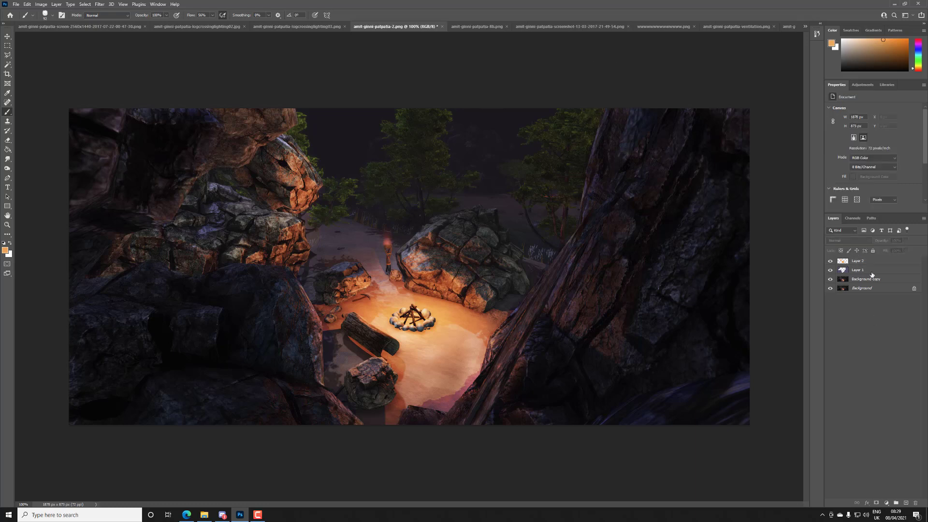
{"action": "left_click", "coordinate": [872, 278]}
{"action": "left_click", "coordinate": [869, 265], "text": "shift"}
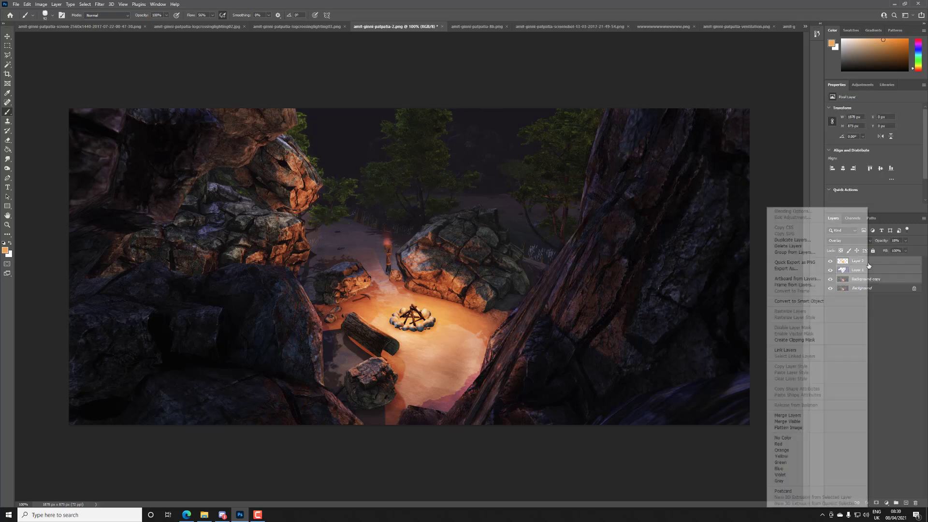
{"action": "right_click", "coordinate": [869, 266]}
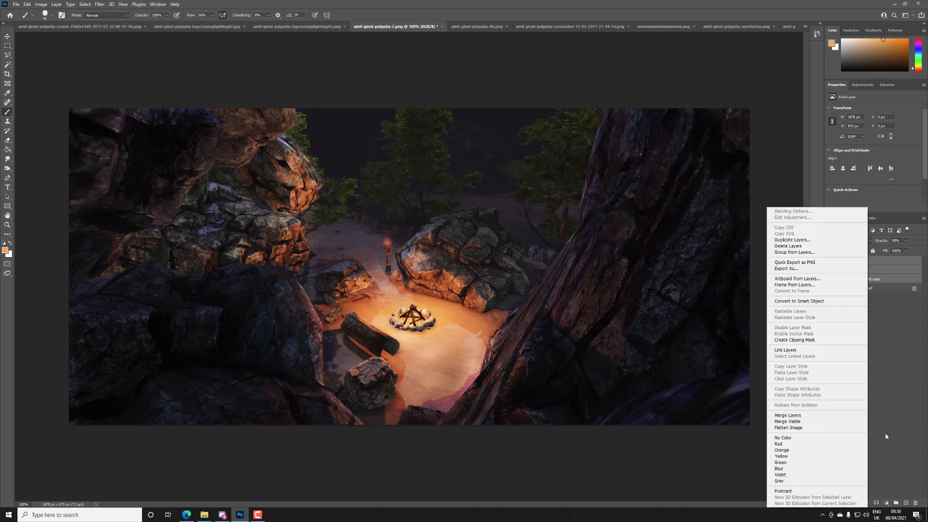
{"action": "left_click", "coordinate": [897, 503]}
{"action": "left_click", "coordinate": [896, 502]}
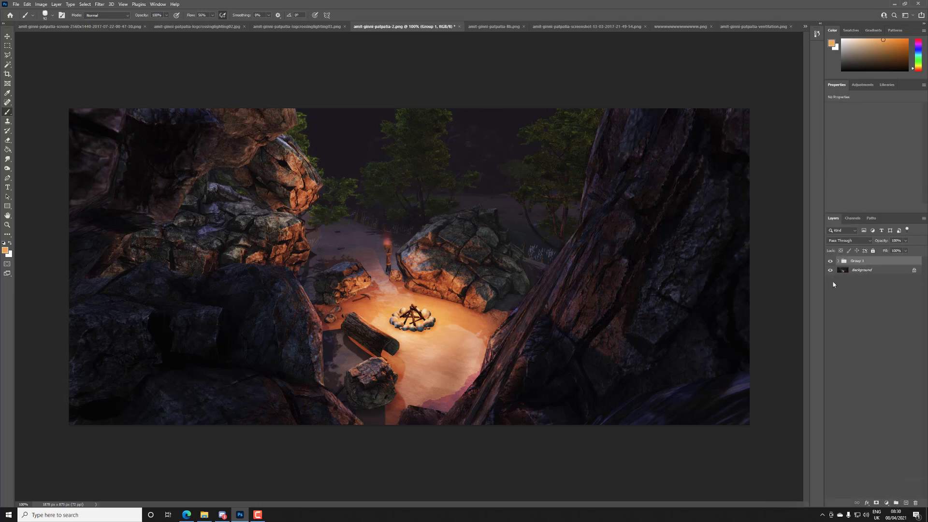
Step: Compare the campfire image before and after the edits by toggling the group's visibility
{"action": "left_click", "coordinate": [831, 261]}
{"action": "left_click", "coordinate": [831, 261]}
{"action": "left_click", "coordinate": [831, 262]}
{"action": "left_click", "coordinate": [831, 262]}
{"action": "left_click", "coordinate": [831, 261]}
{"action": "left_click", "coordinate": [831, 261]}
{"action": "left_click", "coordinate": [831, 261]}
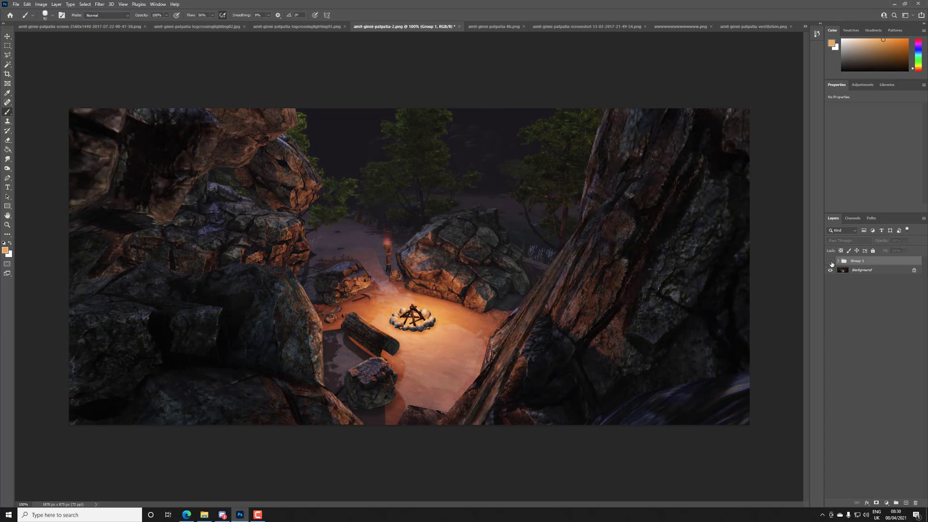
{"action": "left_click", "coordinate": [831, 262]}
Step: Switch to the Luna's diner screenshot, duplicate Layer 1 and hide the original layer
{"action": "key", "text": "ctrl+Tab"}
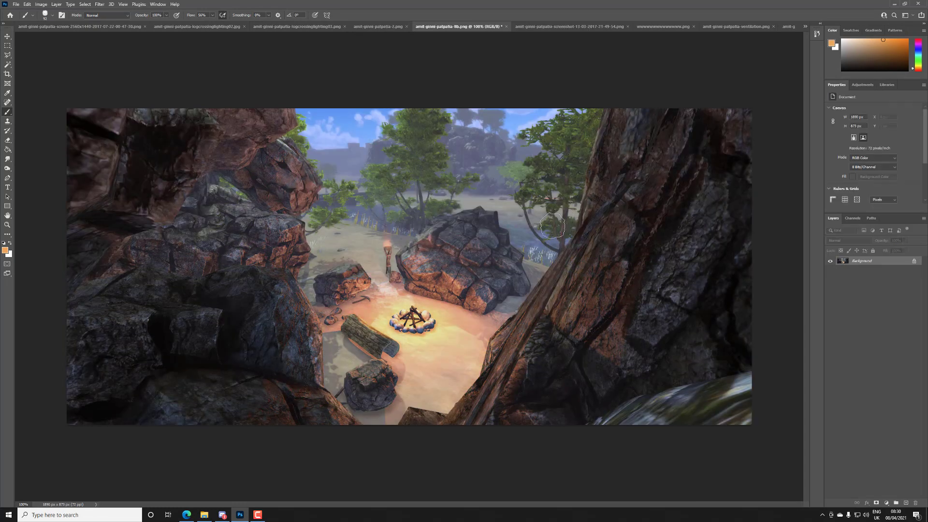
{"action": "key", "text": "ctrl+Tab"}
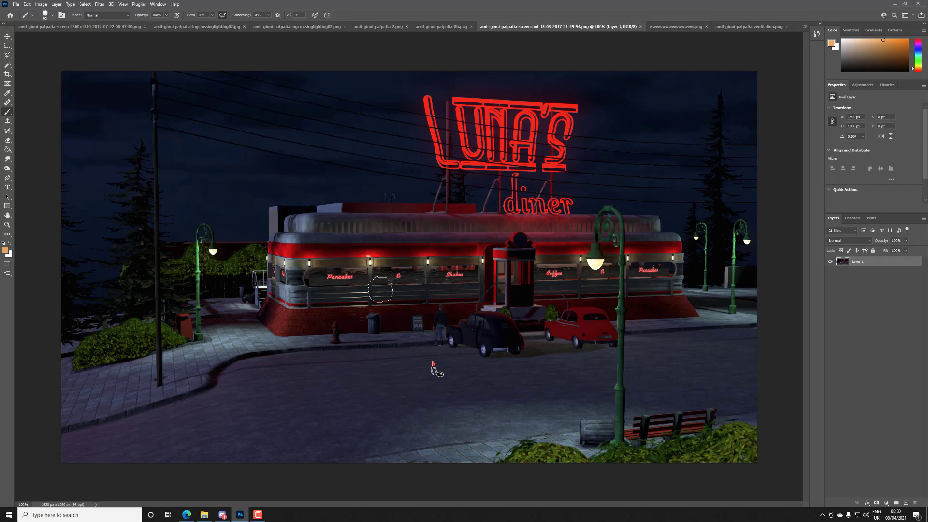
{"action": "right_click", "coordinate": [853, 265]}
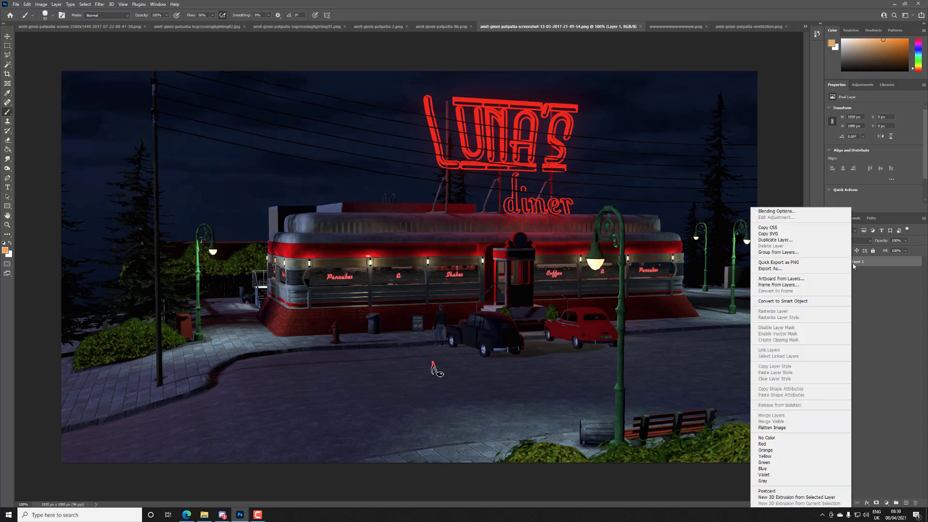
{"action": "left_click", "coordinate": [795, 240]}
{"action": "left_click", "coordinate": [525, 151]}
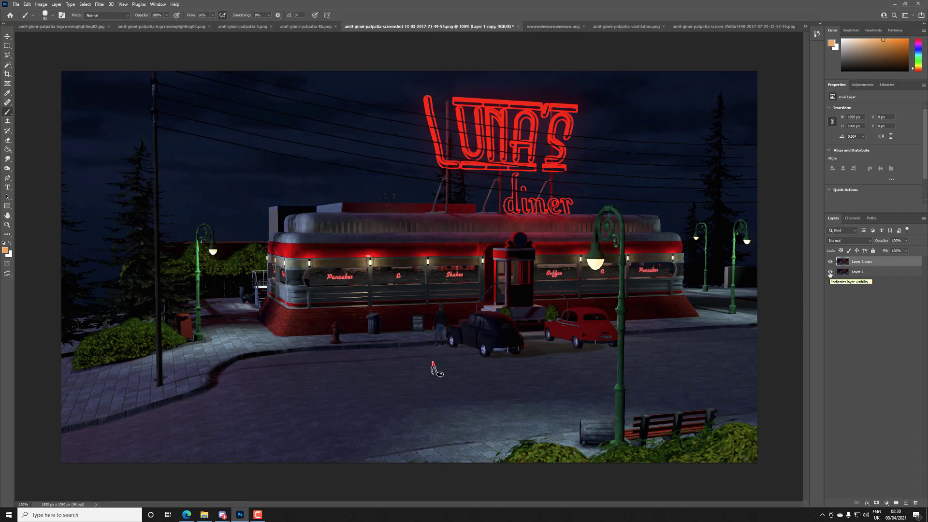
{"action": "left_click", "coordinate": [830, 274]}
{"action": "left_click", "coordinate": [7, 159]}
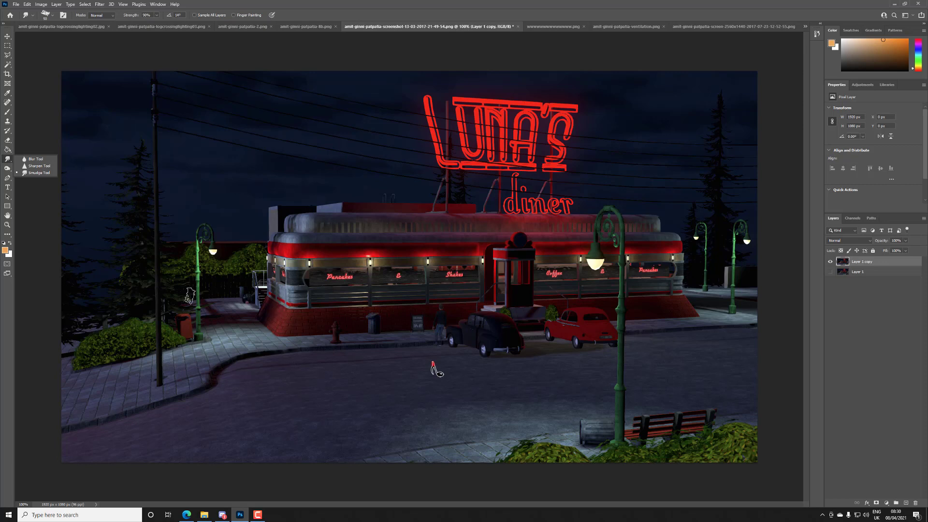
{"action": "left_click", "coordinate": [10, 170]}
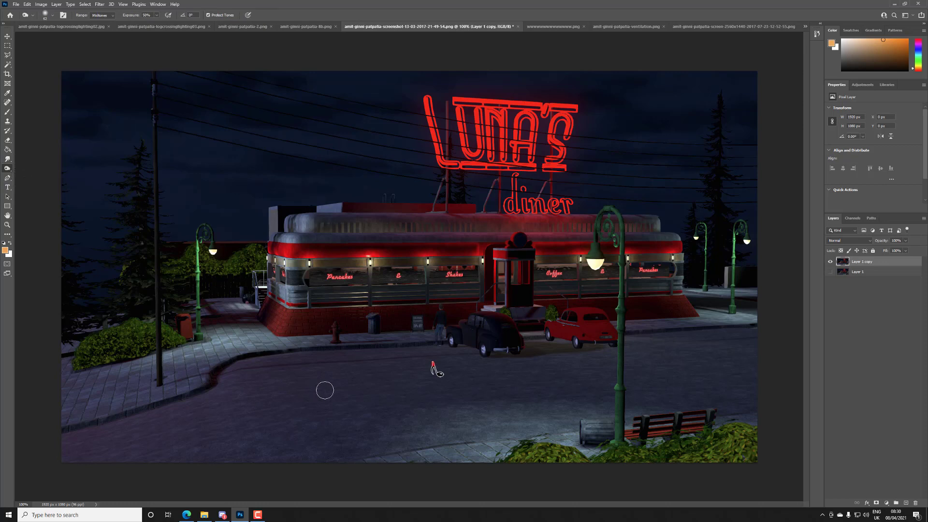
{"action": "right_click", "coordinate": [381, 363]}
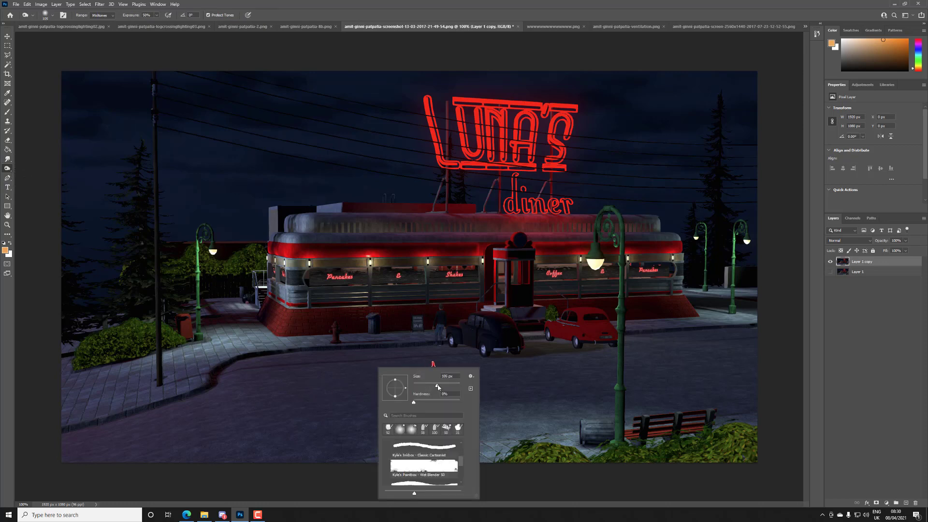
{"action": "left_click", "coordinate": [415, 468]}
{"action": "key", "text": "Return"}
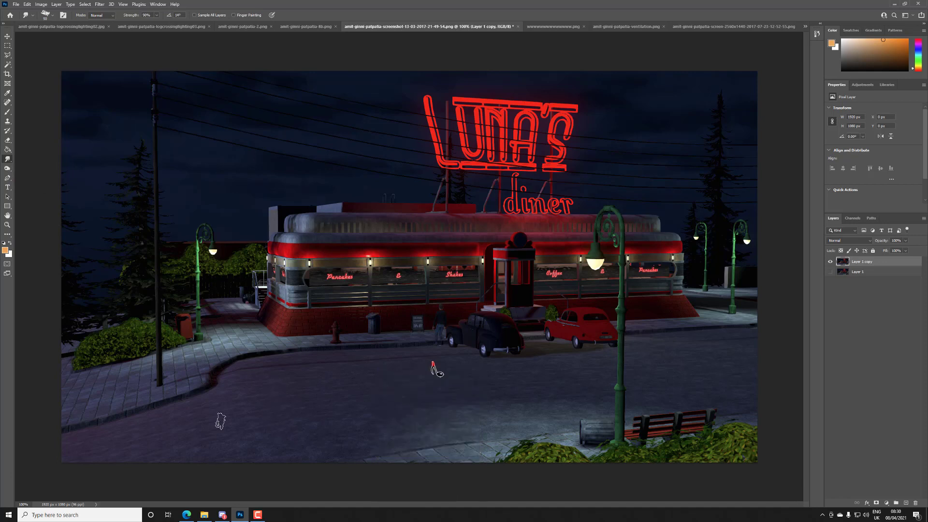
{"action": "mouse_move", "coordinate": [218, 412]}
{"action": "left_mouse_down"}
{"action": "mouse_move", "coordinate": [223, 428]}
{"action": "mouse_move", "coordinate": [374, 384]}
{"action": "left_mouse_up"}
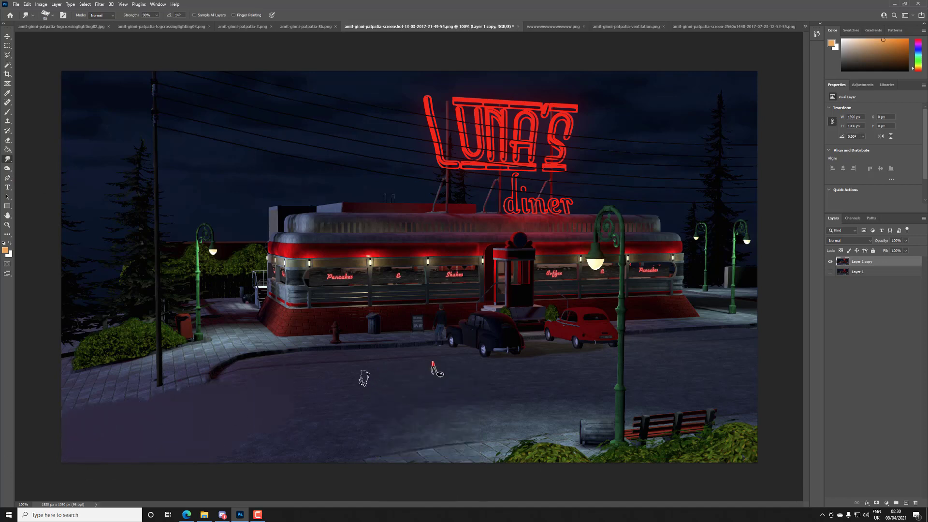
{"action": "key", "text": "ctrl+z"}
Step: Darken the road, the parked cars and the scene's shadowed areas on Layer 1 copy with the Burn tool
{"action": "right_click", "coordinate": [8, 163]}
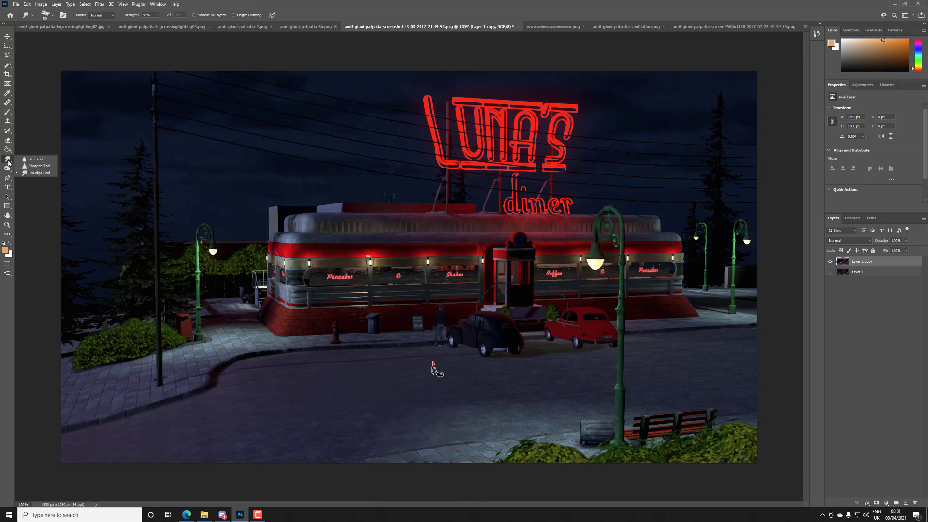
{"action": "right_click", "coordinate": [7, 169]}
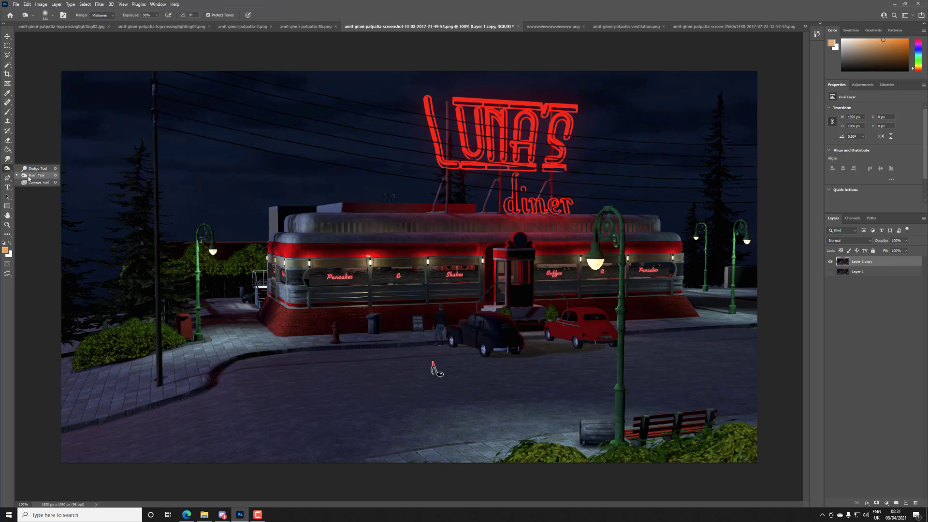
{"action": "left_click", "coordinate": [39, 176]}
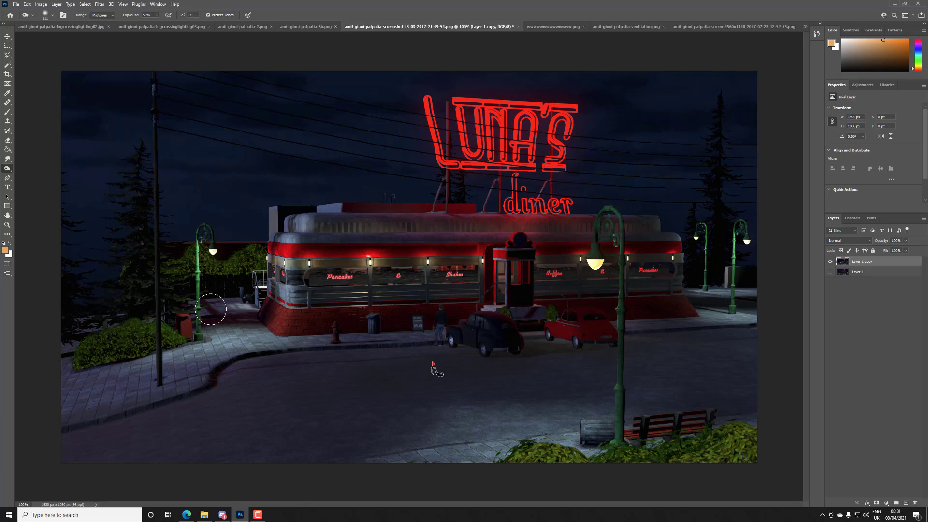
Step: Brighten the pavement and road lit by the street lamps on both sides with the Dodge tool
{"action": "left_click", "coordinate": [8, 169]}
{"action": "left_click", "coordinate": [24, 169]}
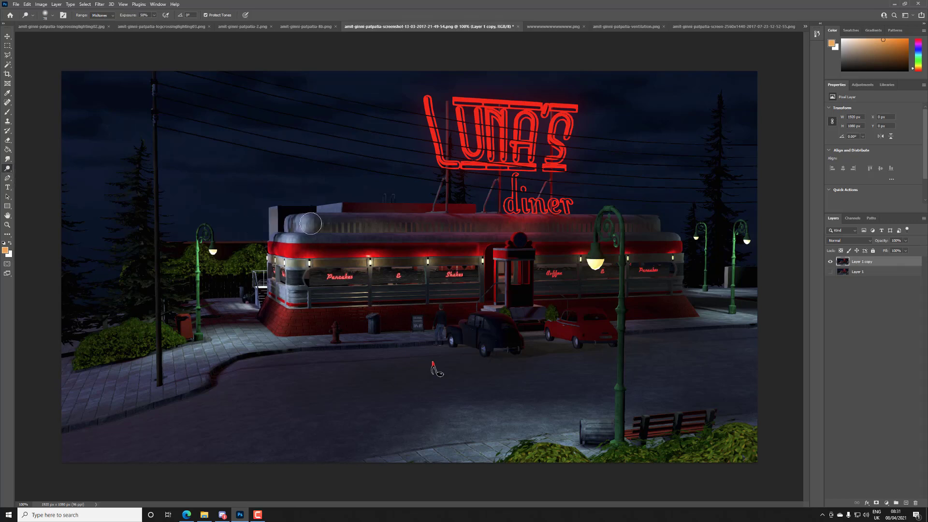
{"action": "mouse_move", "coordinate": [215, 343]}
{"action": "left_mouse_down"}
{"action": "mouse_move", "coordinate": [255, 337]}
{"action": "mouse_move", "coordinate": [203, 349]}
{"action": "left_mouse_up"}
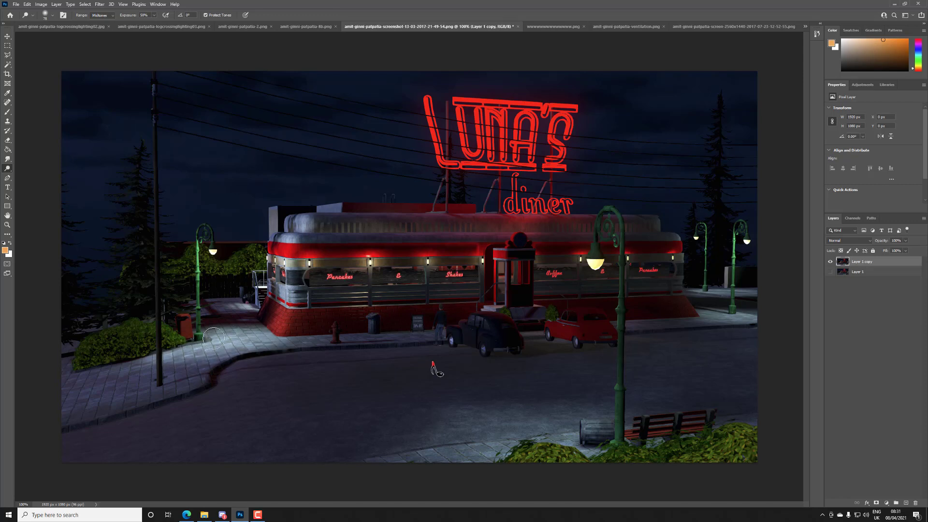
{"action": "left_click_drag", "start_coordinate": [206, 233], "coordinate": [196, 363]}
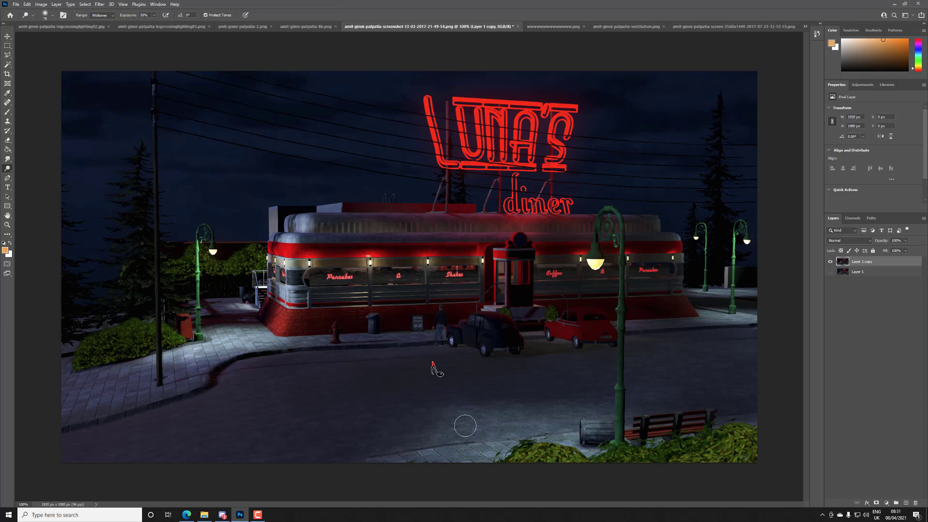
{"action": "mouse_move", "coordinate": [565, 405]}
{"action": "left_mouse_down"}
{"action": "mouse_move", "coordinate": [522, 457]}
{"action": "mouse_move", "coordinate": [611, 426]}
{"action": "mouse_move", "coordinate": [620, 413]}
{"action": "left_mouse_up"}
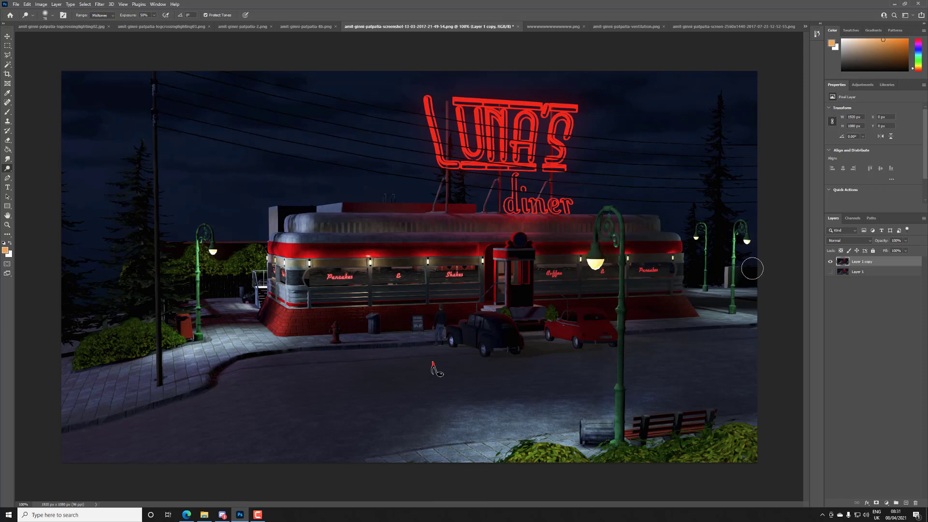
{"action": "mouse_move", "coordinate": [725, 320]}
{"action": "left_mouse_down"}
{"action": "mouse_move", "coordinate": [726, 297]}
{"action": "mouse_move", "coordinate": [702, 291]}
{"action": "mouse_move", "coordinate": [724, 280]}
{"action": "left_mouse_up"}
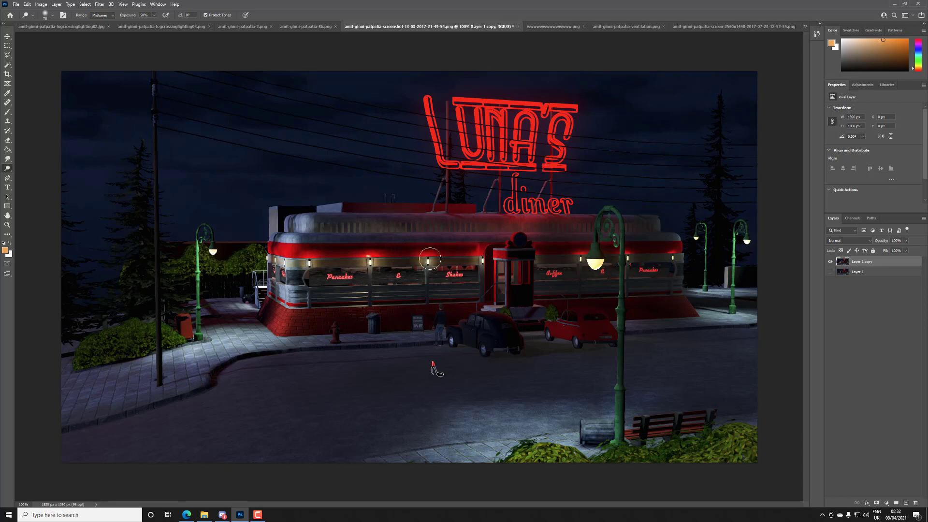
Step: Dodge the areas around the diner's wall lights, its roof edge and the lit pavement by the far-left lamp
{"action": "mouse_move", "coordinate": [296, 261]}
{"action": "left_mouse_down"}
{"action": "mouse_move", "coordinate": [307, 256]}
{"action": "mouse_move", "coordinate": [288, 264]}
{"action": "left_mouse_up"}
{"action": "mouse_move", "coordinate": [508, 261]}
{"action": "left_mouse_down"}
{"action": "mouse_move", "coordinate": [474, 267]}
{"action": "mouse_move", "coordinate": [630, 254]}
{"action": "left_mouse_up"}
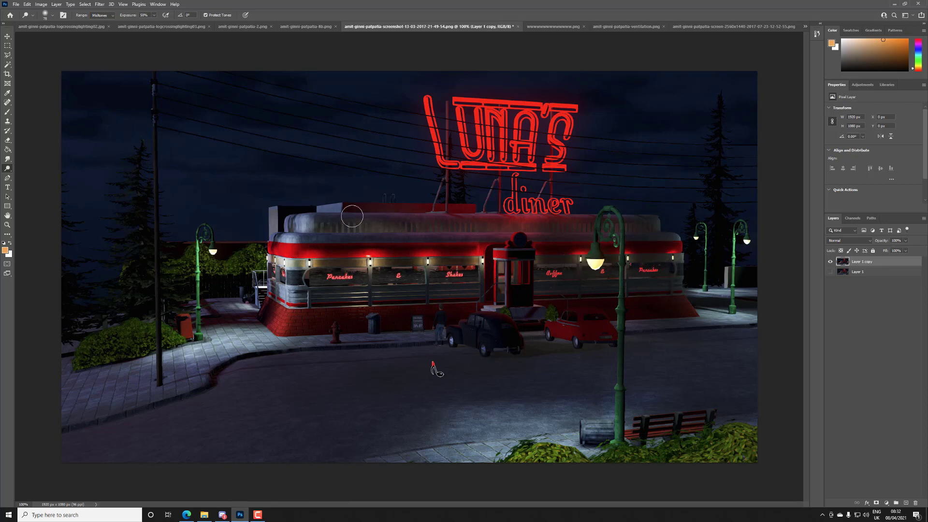
{"action": "left_click_drag", "start_coordinate": [274, 221], "coordinate": [296, 225]}
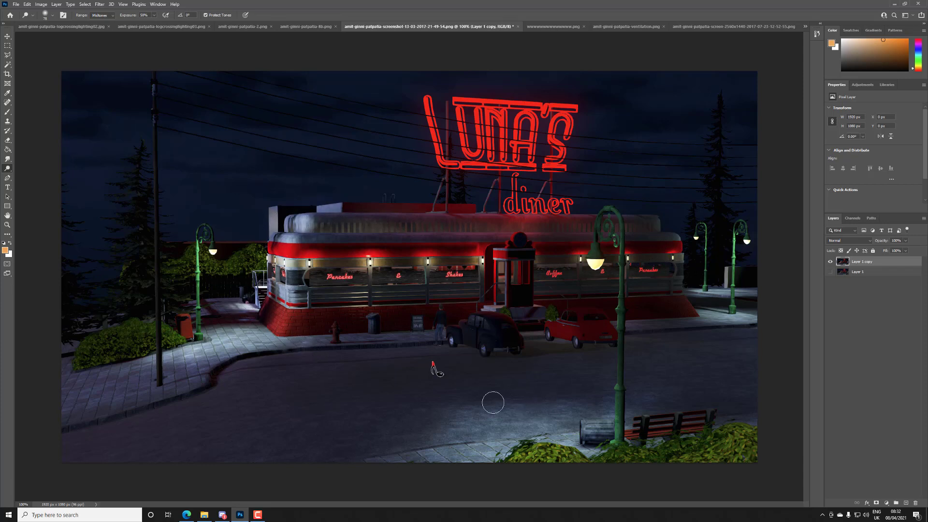
{"action": "mouse_move", "coordinate": [227, 365]}
{"action": "left_mouse_down"}
{"action": "mouse_move", "coordinate": [164, 342]}
{"action": "mouse_move", "coordinate": [270, 340]}
{"action": "left_mouse_up"}
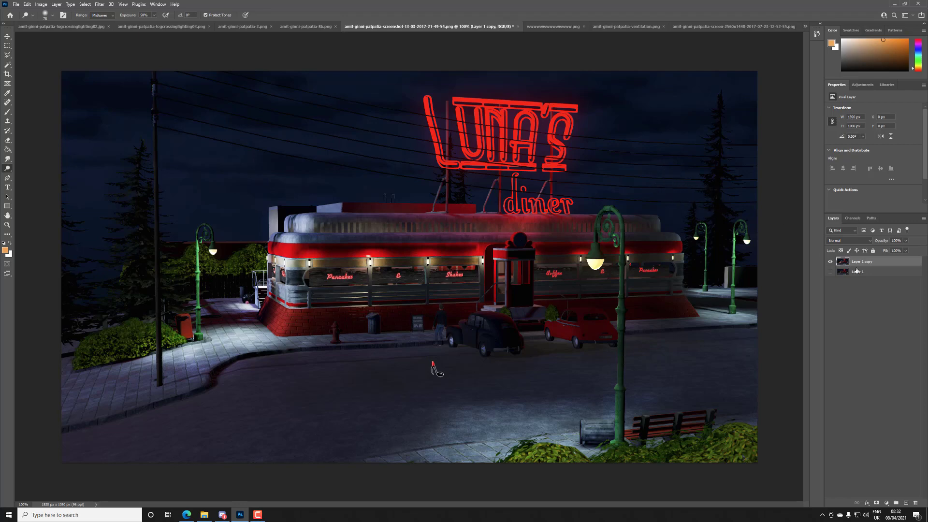
Step: Compare the dodged and burned diner copy with the original by toggling the copy's visibility
{"action": "left_click", "coordinate": [831, 261]}
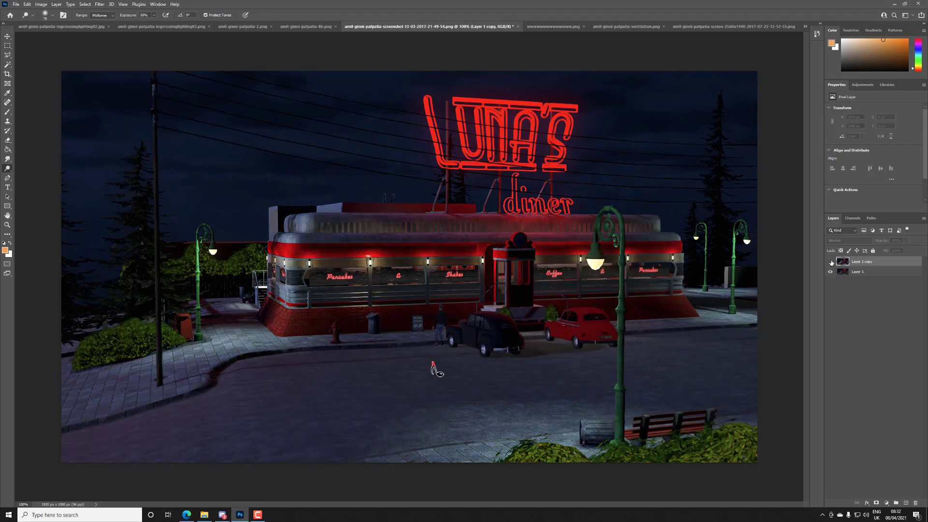
{"action": "left_click", "coordinate": [831, 261]}
{"action": "left_click", "coordinate": [831, 261]}
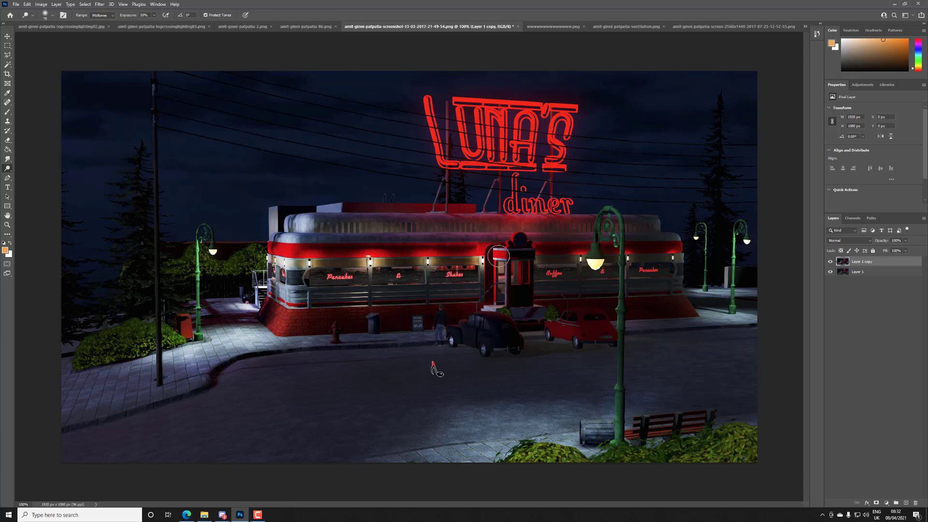
Step: Add a new layer and brush a pale colour sampled from the wall light beside the entrance around that light
{"action": "key", "text": "b"}
{"action": "left_click", "coordinate": [485, 258], "text": "alt"}
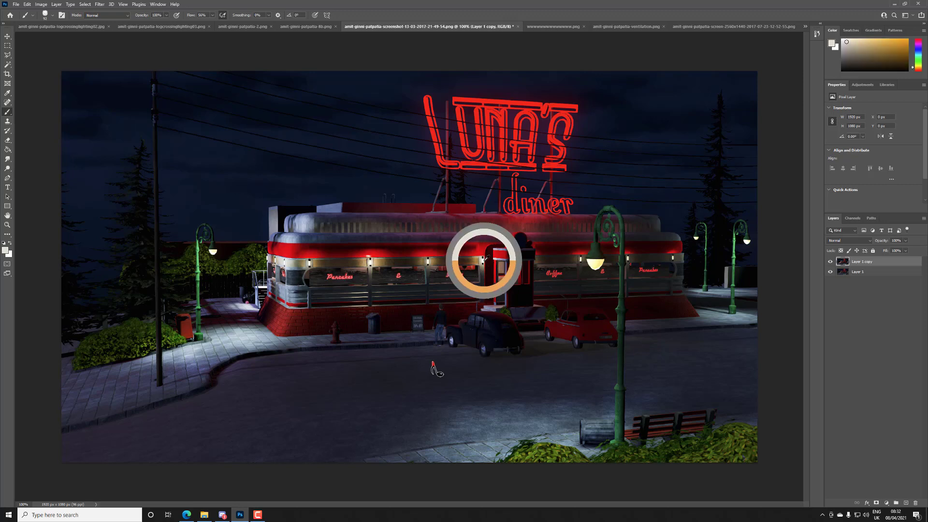
{"action": "left_click", "coordinate": [905, 504]}
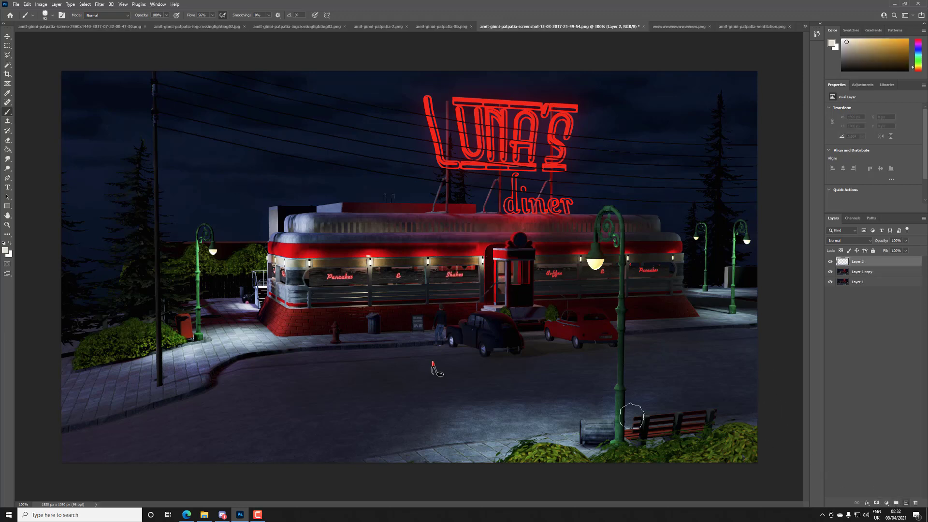
{"action": "right_click", "coordinate": [8, 113]}
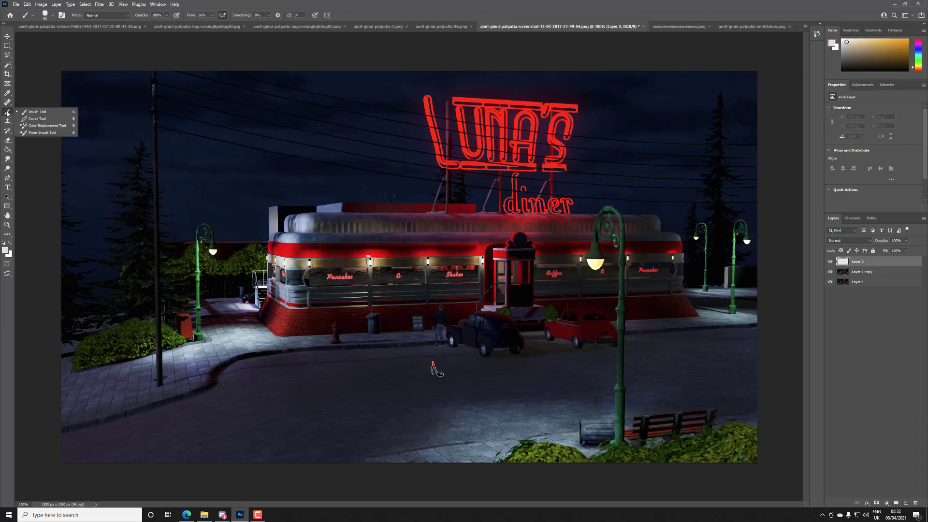
{"action": "left_click", "coordinate": [35, 115]}
{"action": "mouse_move", "coordinate": [489, 248]}
{"action": "left_mouse_down"}
{"action": "mouse_move", "coordinate": [496, 317]}
{"action": "mouse_move", "coordinate": [486, 288]}
{"action": "mouse_move", "coordinate": [478, 320]}
{"action": "mouse_move", "coordinate": [463, 310]}
{"action": "mouse_move", "coordinate": [454, 293]}
{"action": "mouse_move", "coordinate": [485, 276]}
{"action": "left_mouse_up"}
Step: Set the pale light layer's blend mode to Soft Light and lower its opacity to about 34%
{"action": "left_click", "coordinate": [851, 240]}
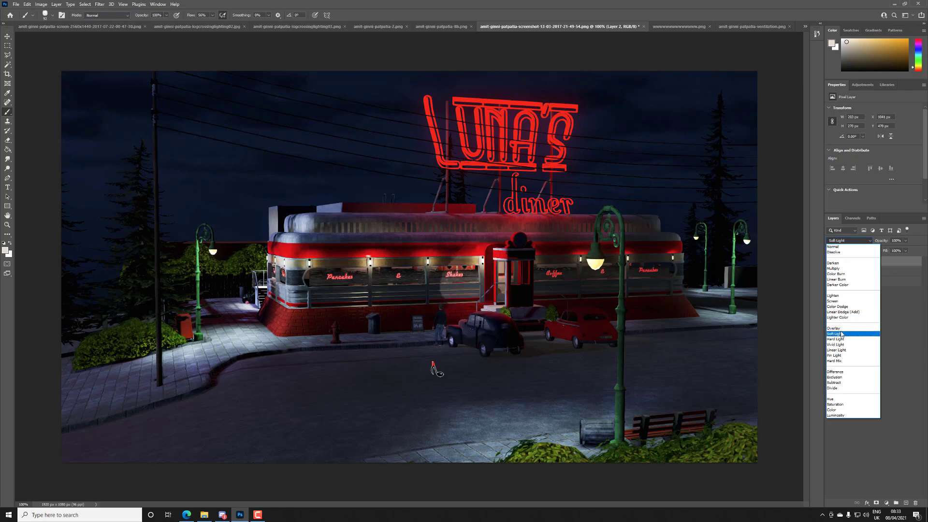
{"action": "left_click", "coordinate": [842, 334]}
{"action": "left_click_drag", "start_coordinate": [907, 241], "coordinate": [885, 253]}
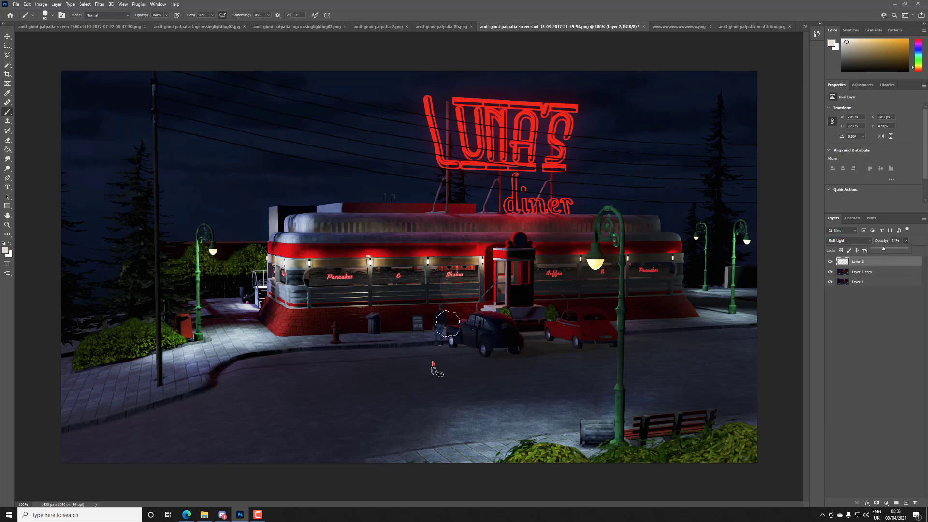
Step: Brush more of the pale light over the diner's front wall, the pavement below it and the parked cars
{"action": "left_click_drag", "start_coordinate": [447, 326], "coordinate": [420, 331]}
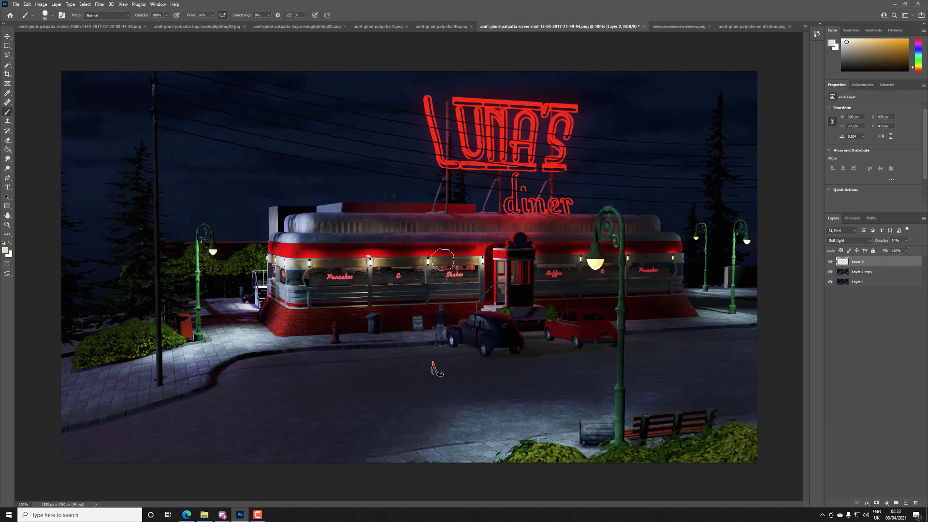
{"action": "mouse_move", "coordinate": [307, 290]}
{"action": "left_mouse_down"}
{"action": "mouse_move", "coordinate": [328, 311]}
{"action": "mouse_move", "coordinate": [381, 330]}
{"action": "mouse_move", "coordinate": [355, 317]}
{"action": "left_mouse_up"}
{"action": "mouse_move", "coordinate": [407, 328]}
{"action": "left_mouse_down"}
{"action": "mouse_move", "coordinate": [306, 352]}
{"action": "mouse_move", "coordinate": [415, 329]}
{"action": "mouse_move", "coordinate": [686, 302]}
{"action": "mouse_move", "coordinate": [520, 327]}
{"action": "left_mouse_up"}
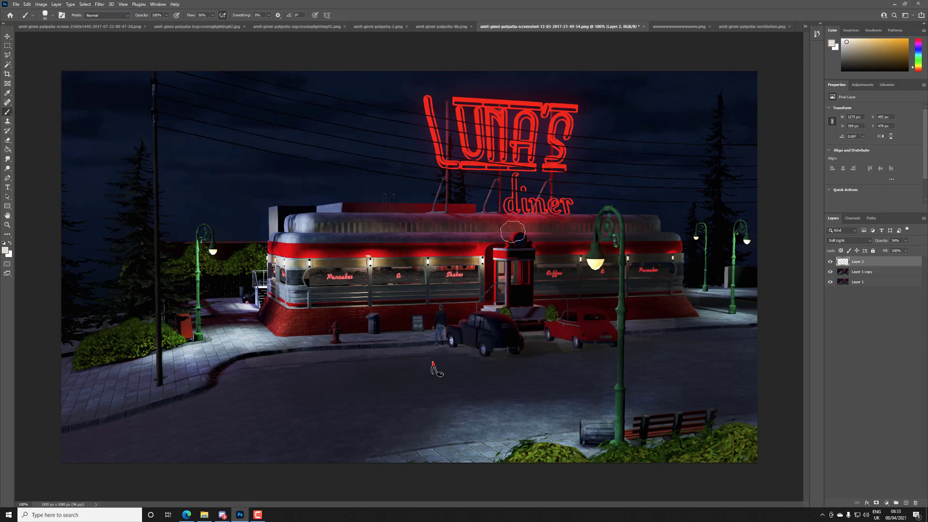
Step: Switch to the blood-stained dark room screenshot, duplicate its layer and hide the original layer
{"action": "key", "text": "ctrl+Tab"}
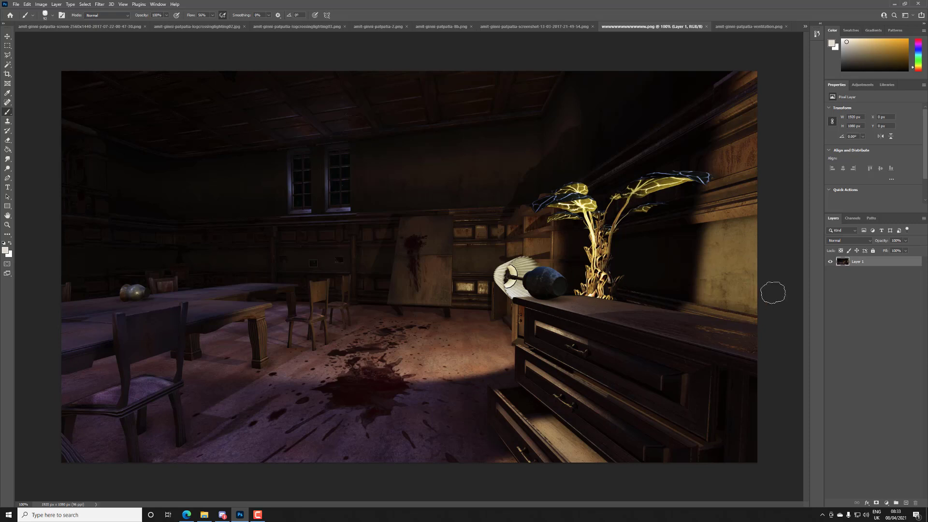
{"action": "right_click", "coordinate": [862, 265]}
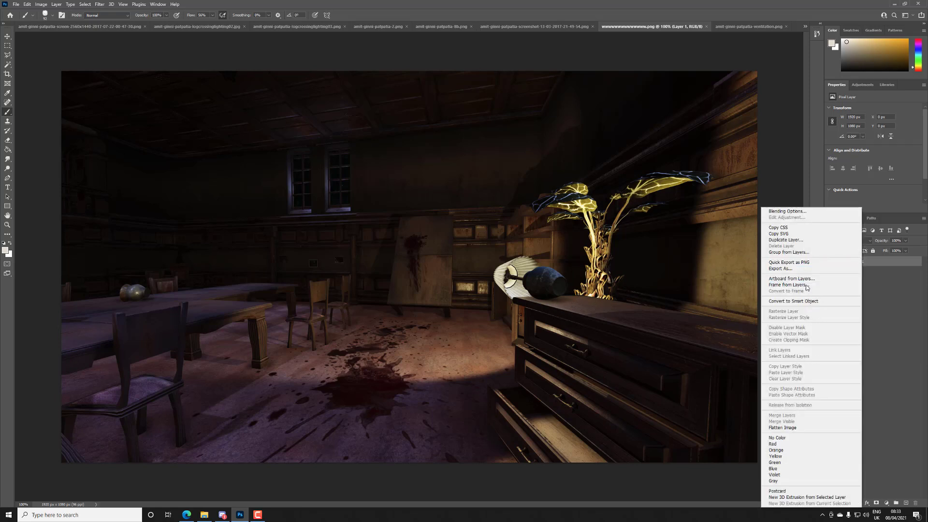
{"action": "left_click", "coordinate": [786, 240]}
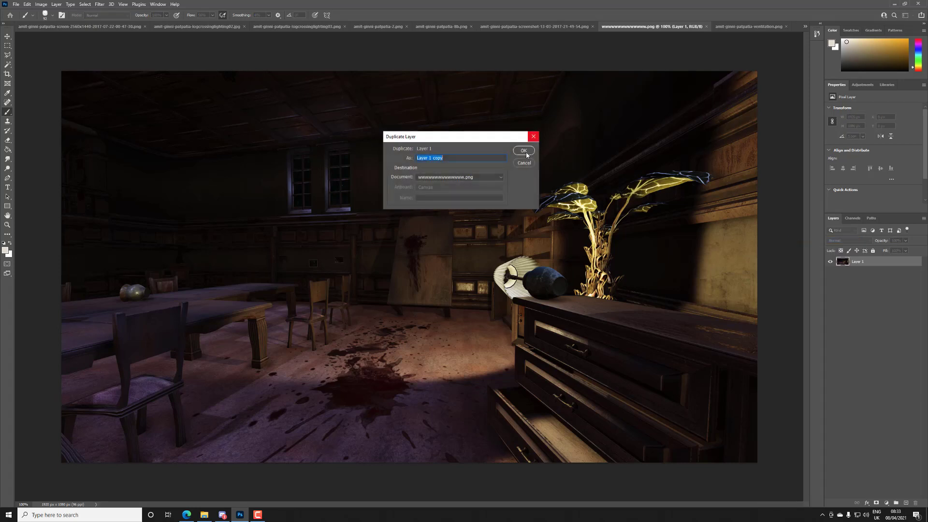
{"action": "left_click", "coordinate": [525, 151]}
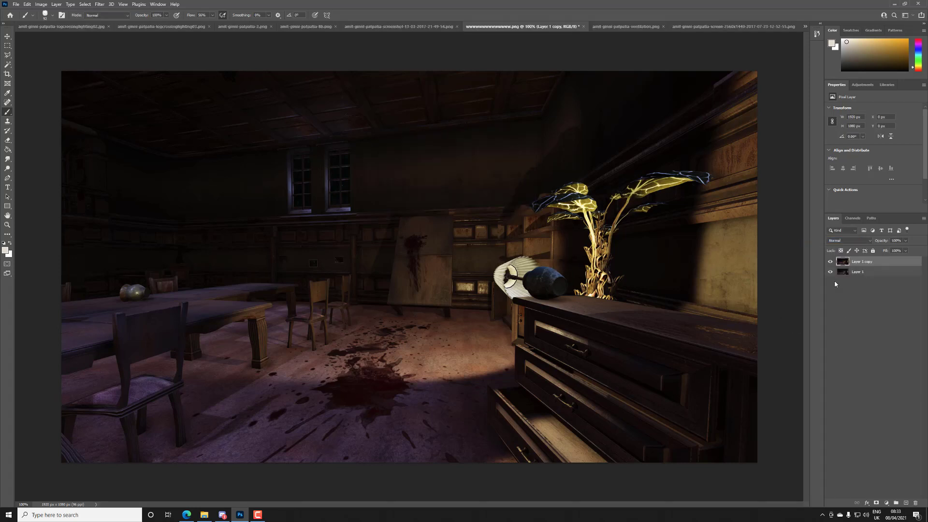
{"action": "right_click", "coordinate": [861, 263]}
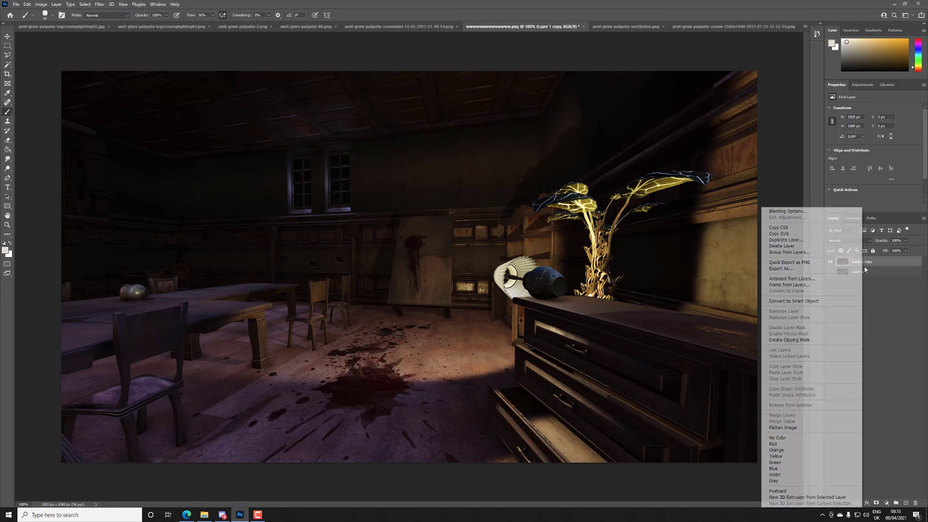
{"action": "left_click", "coordinate": [887, 504]}
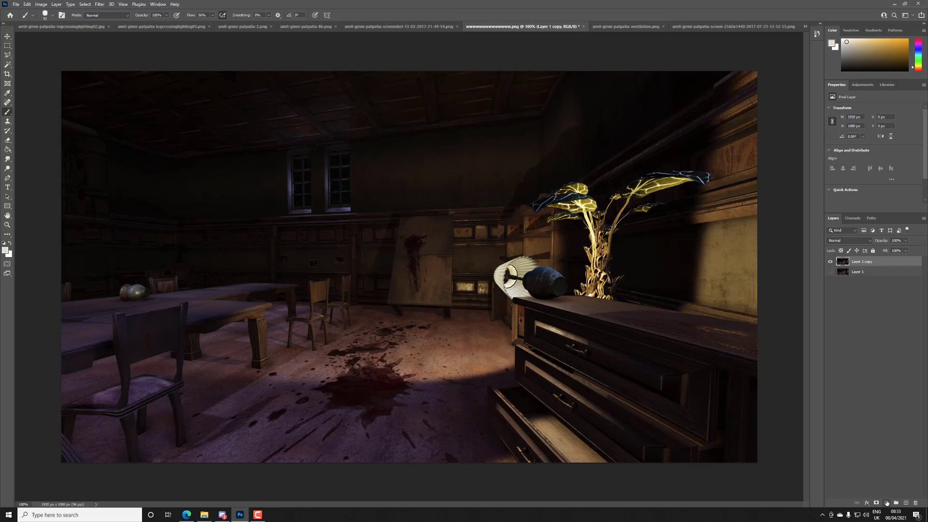
{"action": "left_click", "coordinate": [888, 503]}
{"action": "left_click", "coordinate": [894, 405]}
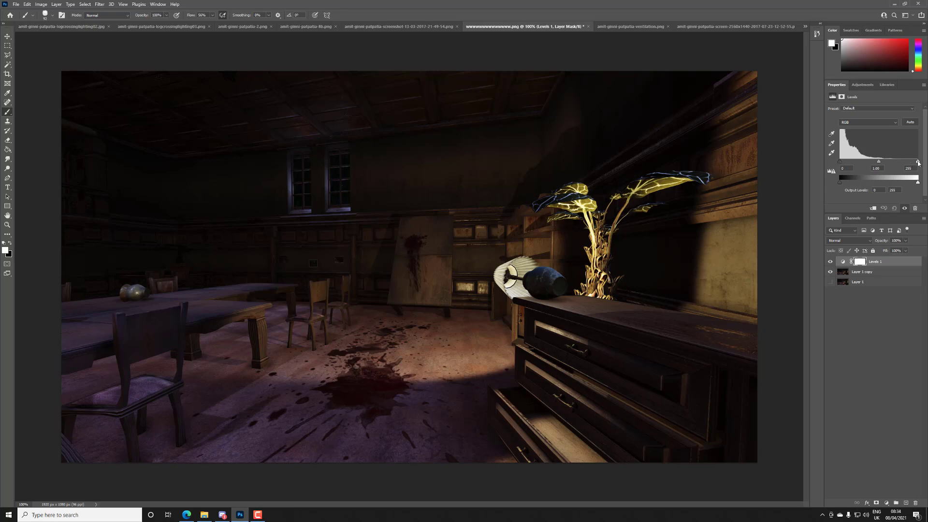
{"action": "left_click_drag", "start_coordinate": [919, 163], "coordinate": [871, 164]}
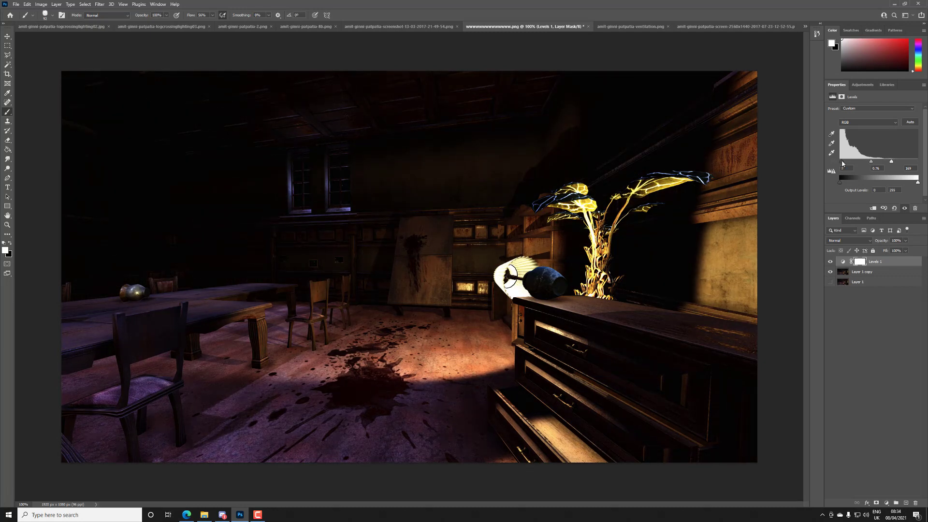
{"action": "key", "text": "ctrl+z"}
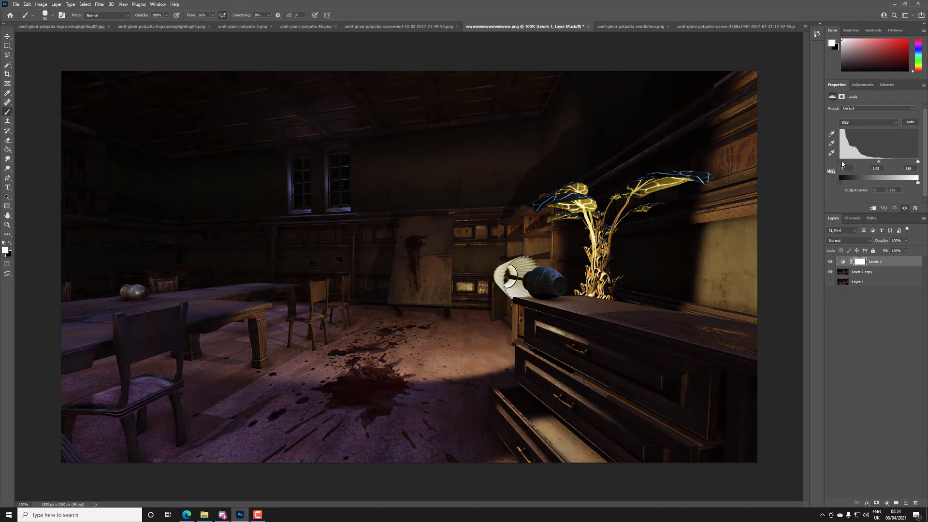
{"action": "key", "text": "ctrl+z"}
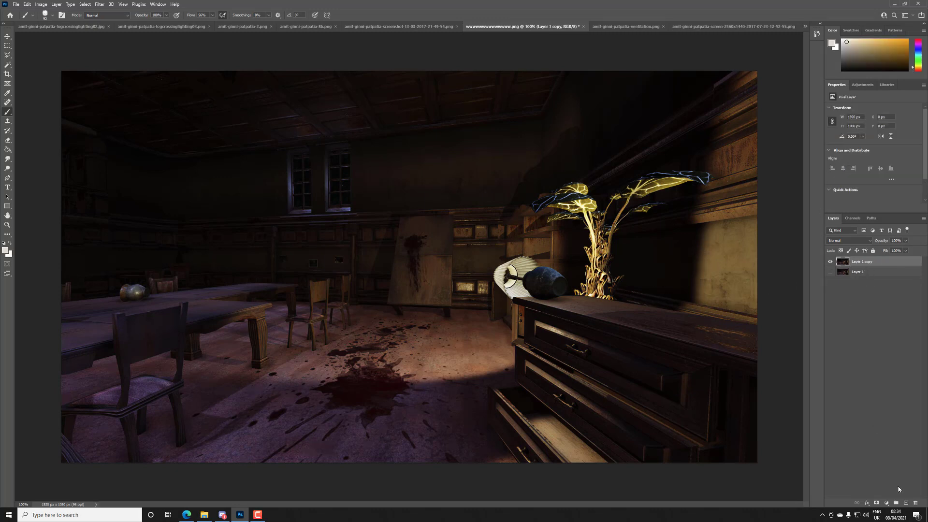
Step: Add a Levels adjustment above the duplicate with the input white level at about 212 and the black level at about 5
{"action": "left_click", "coordinate": [886, 503]}
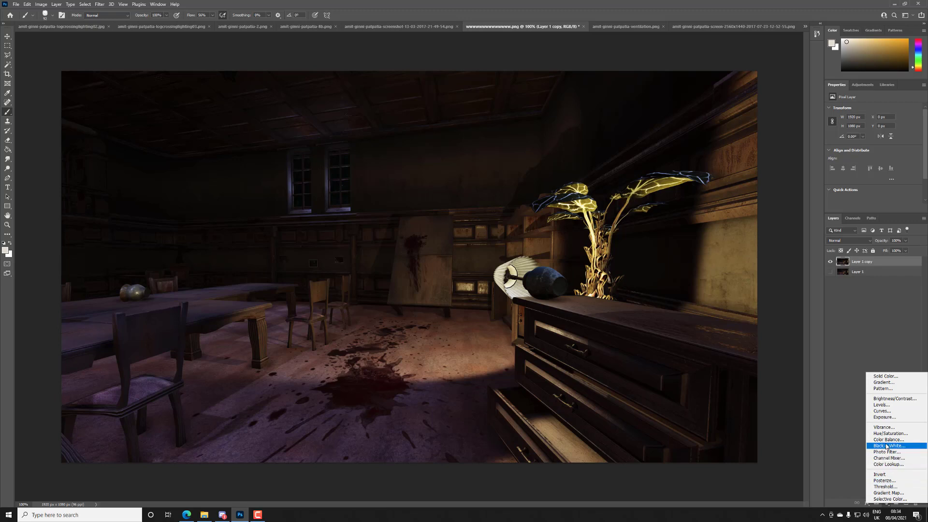
{"action": "left_click", "coordinate": [883, 405]}
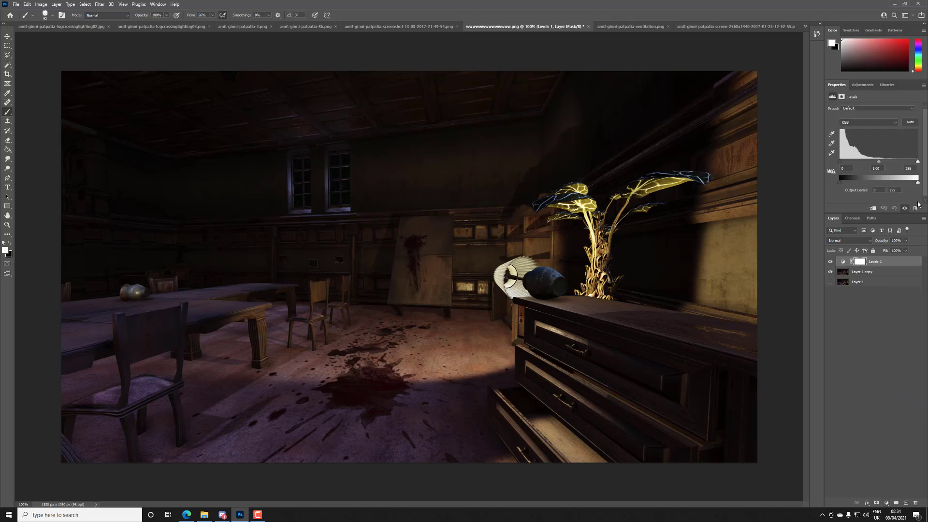
{"action": "left_click_drag", "start_coordinate": [920, 163], "coordinate": [906, 167]}
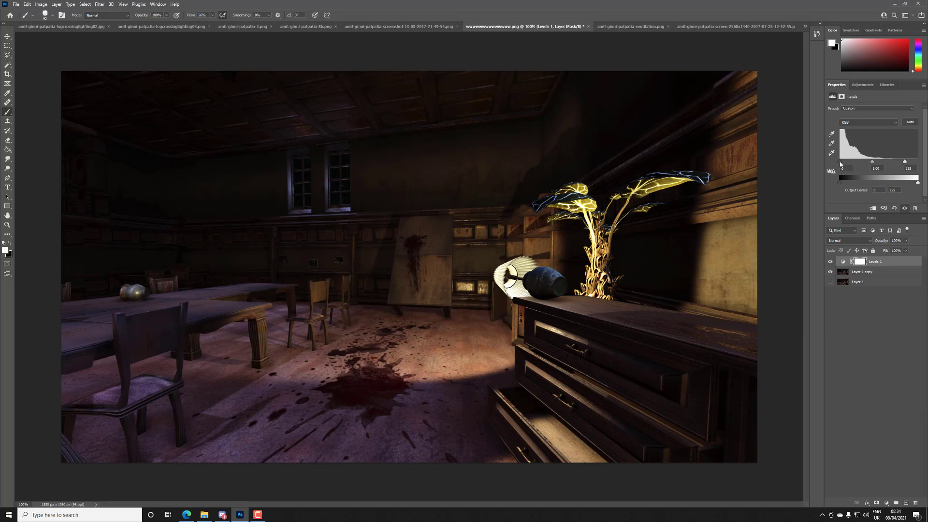
{"action": "left_click_drag", "start_coordinate": [843, 164], "coordinate": [874, 165]}
Step: Add an Exposure adjustment directly above the duplicate with exposure at about +0.50, and undo the trial offset change
{"action": "left_click", "coordinate": [867, 274]}
{"action": "left_click", "coordinate": [888, 502]}
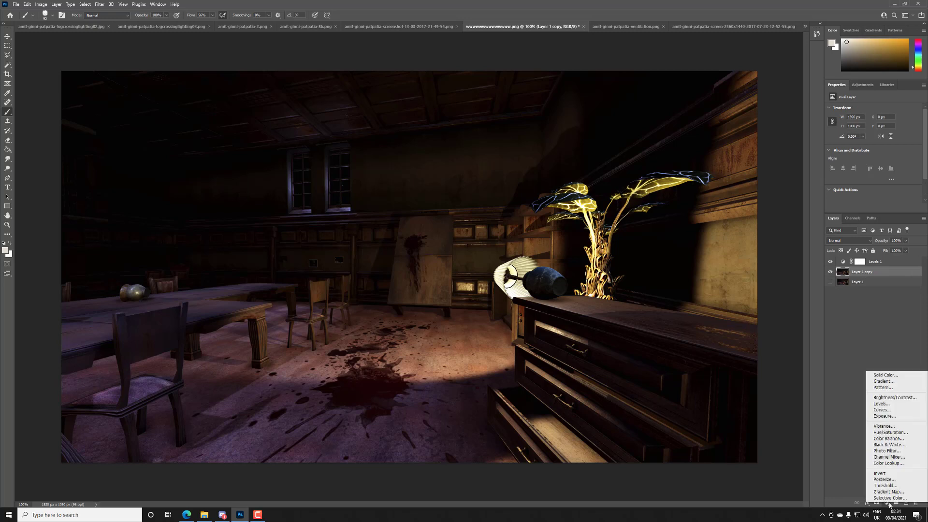
{"action": "left_click", "coordinate": [884, 417]}
{"action": "left_click_drag", "start_coordinate": [875, 128], "coordinate": [873, 143]}
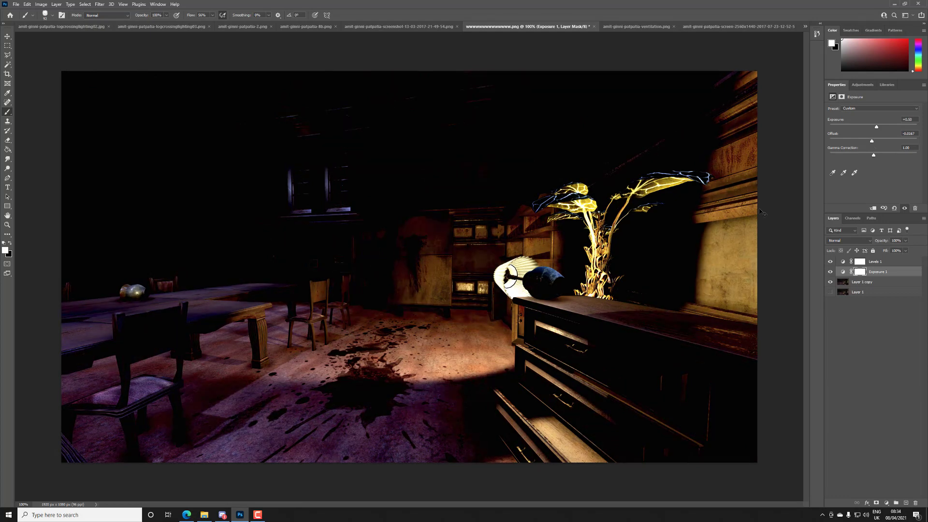
{"action": "key", "text": "ctrl+z"}
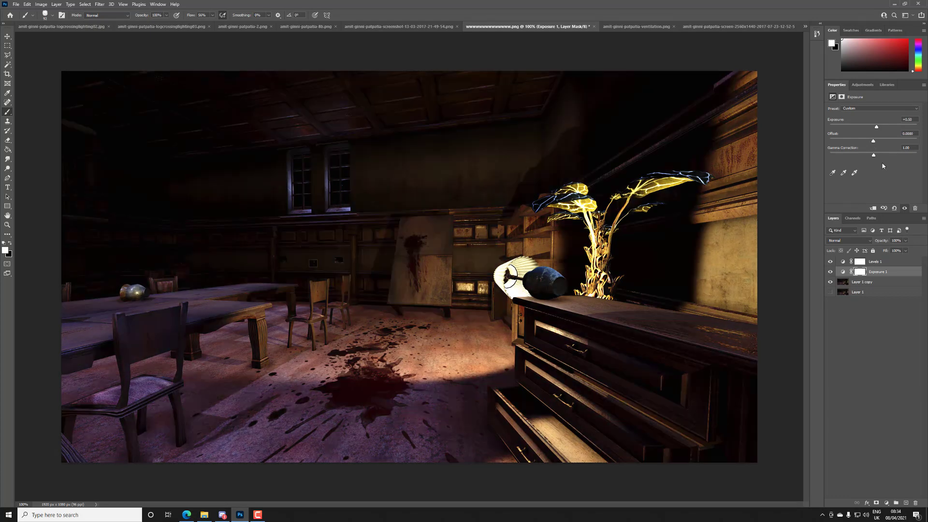
Step: Compare the room with and without the Exposure adjustment by toggling its visibility
{"action": "left_click", "coordinate": [830, 271]}
{"action": "left_click", "coordinate": [830, 272]}
{"action": "left_click", "coordinate": [830, 272]}
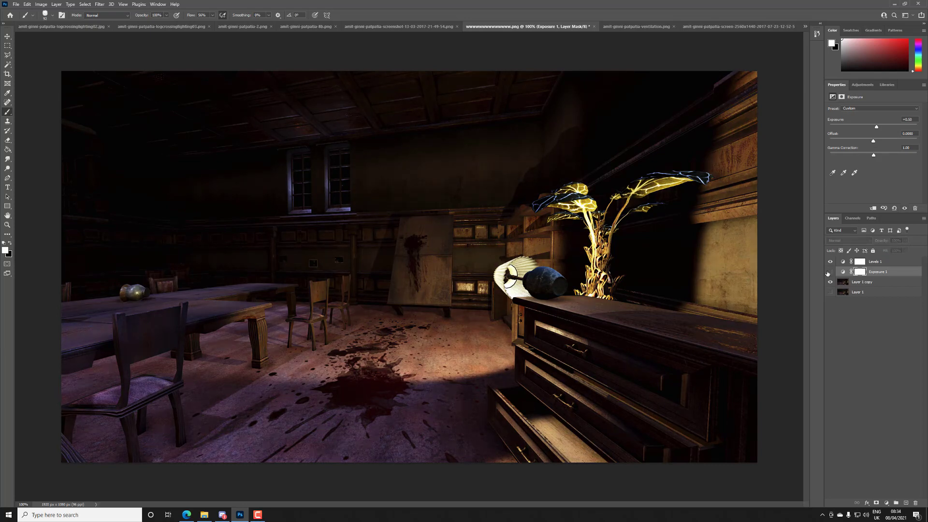
{"action": "left_click", "coordinate": [829, 272]}
{"action": "left_click", "coordinate": [829, 273]}
{"action": "left_click", "coordinate": [830, 272]}
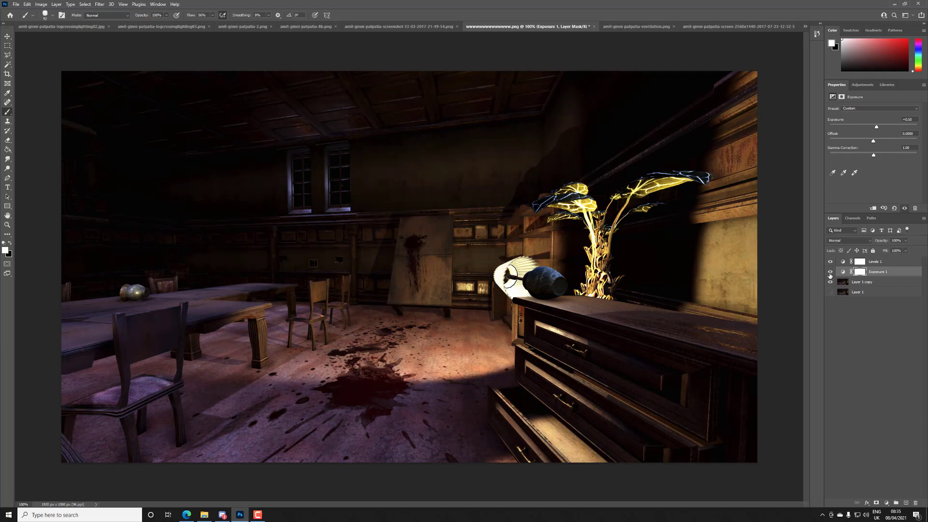
Step: Brush black on the Exposure adjustment's mask over the table, the shadowed floor and the room's other dark areas
{"action": "left_click", "coordinate": [860, 274]}
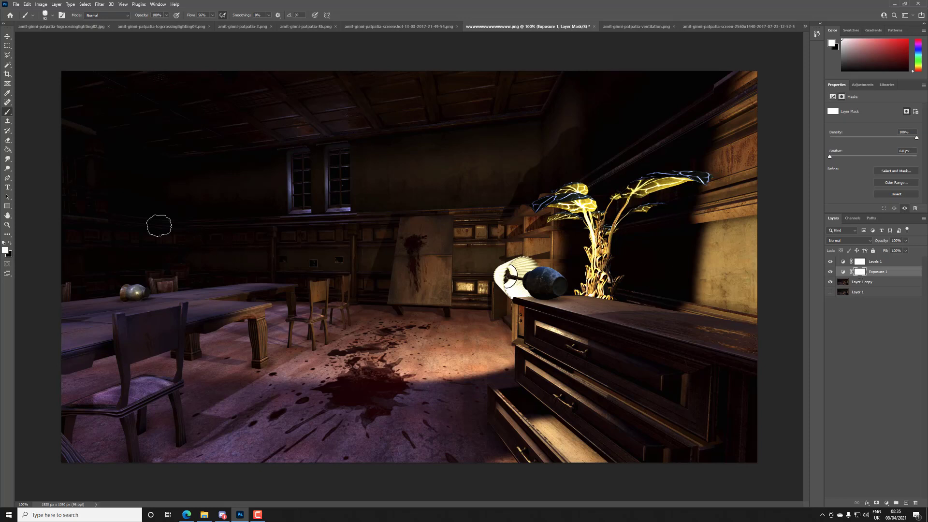
{"action": "left_click", "coordinate": [10, 243]}
{"action": "left_click", "coordinate": [7, 114]}
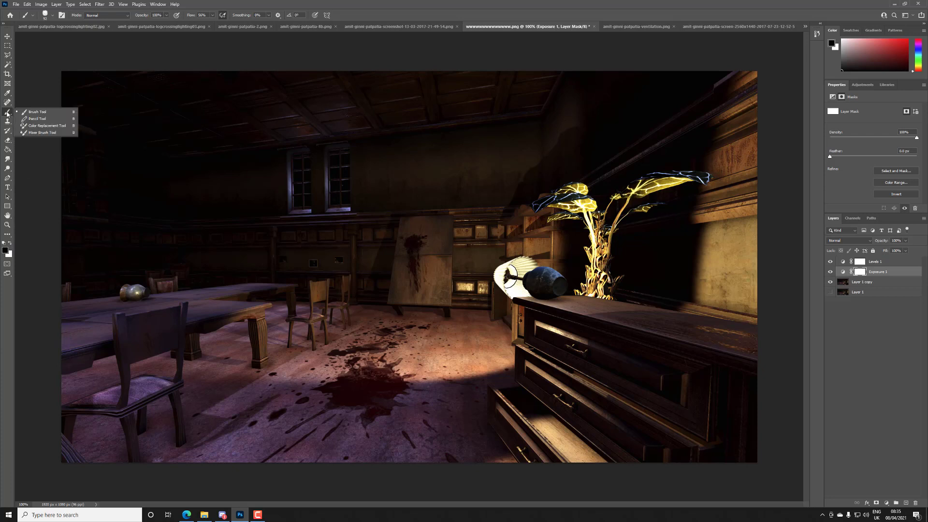
{"action": "left_click", "coordinate": [39, 112]}
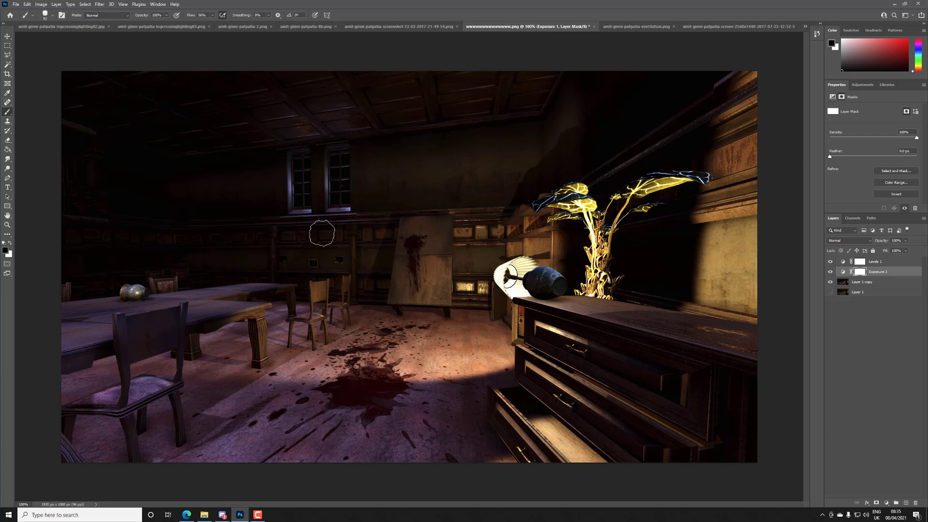
{"action": "mouse_move", "coordinate": [240, 336]}
{"action": "left_mouse_down"}
{"action": "mouse_move", "coordinate": [12, 363]}
{"action": "mouse_move", "coordinate": [108, 351]}
{"action": "mouse_move", "coordinate": [135, 381]}
{"action": "mouse_move", "coordinate": [116, 414]}
{"action": "left_mouse_up"}
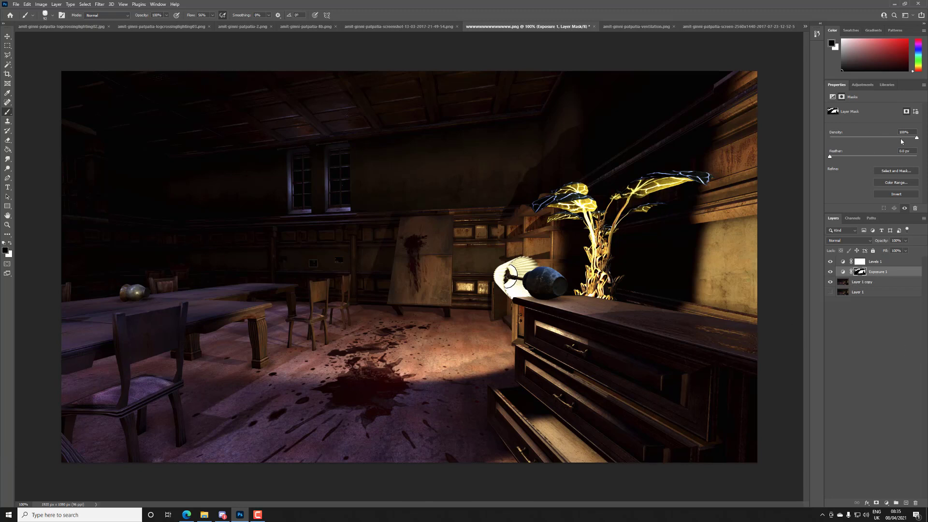
Step: Raise the Exposure adjustment's exposure to about +0.72
{"action": "left_click", "coordinate": [842, 272]}
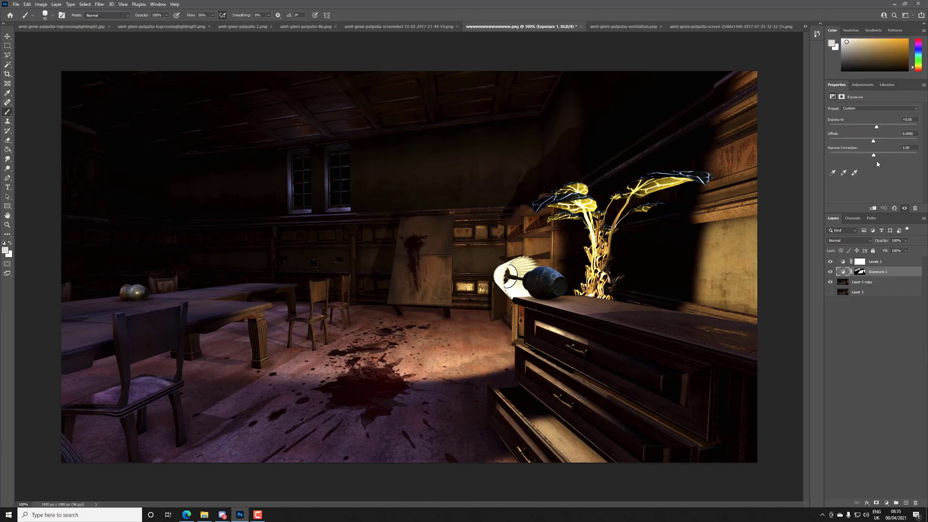
{"action": "left_click", "coordinate": [873, 129]}
{"action": "left_click_drag", "start_coordinate": [873, 129], "coordinate": [879, 128]}
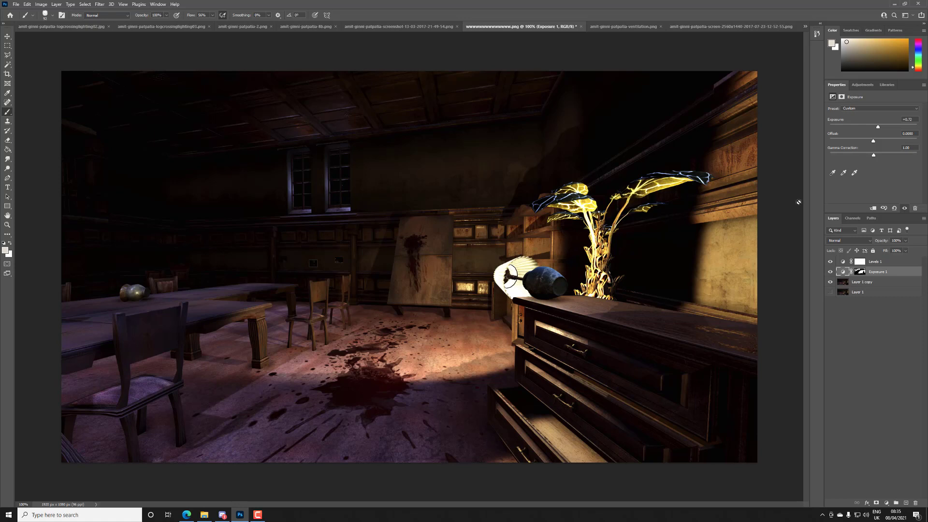
Step: Try a higher input white level in the Levels adjustment, and undo it
{"action": "left_click", "coordinate": [844, 263]}
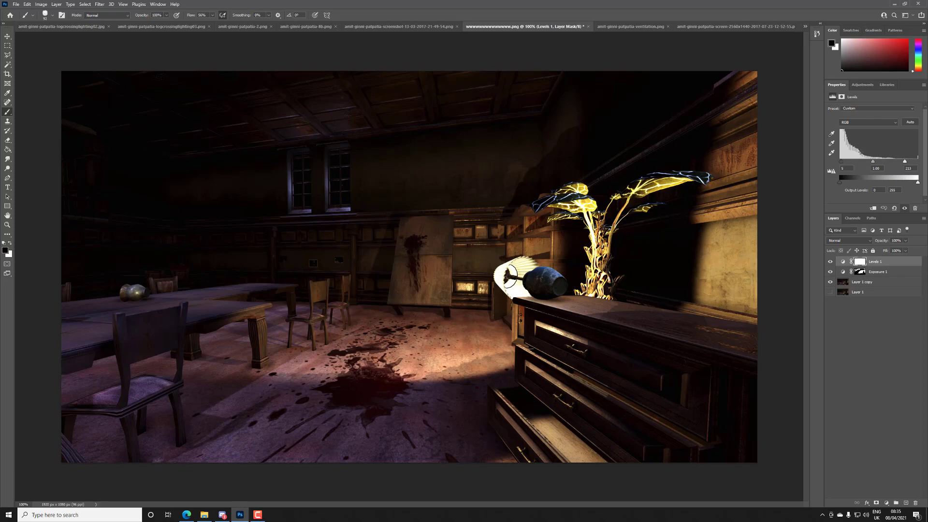
{"action": "left_click_drag", "start_coordinate": [906, 164], "coordinate": [920, 187]}
{"action": "key", "text": "ctrl+z"}
Step: Add a new empty layer and move it above the Levels adjustment
{"action": "left_click", "coordinate": [883, 286]}
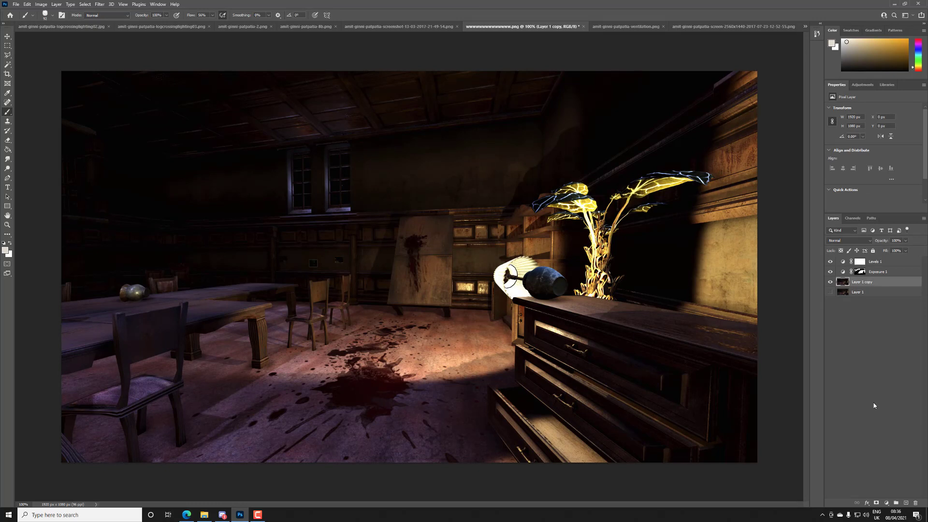
{"action": "left_click", "coordinate": [888, 503]}
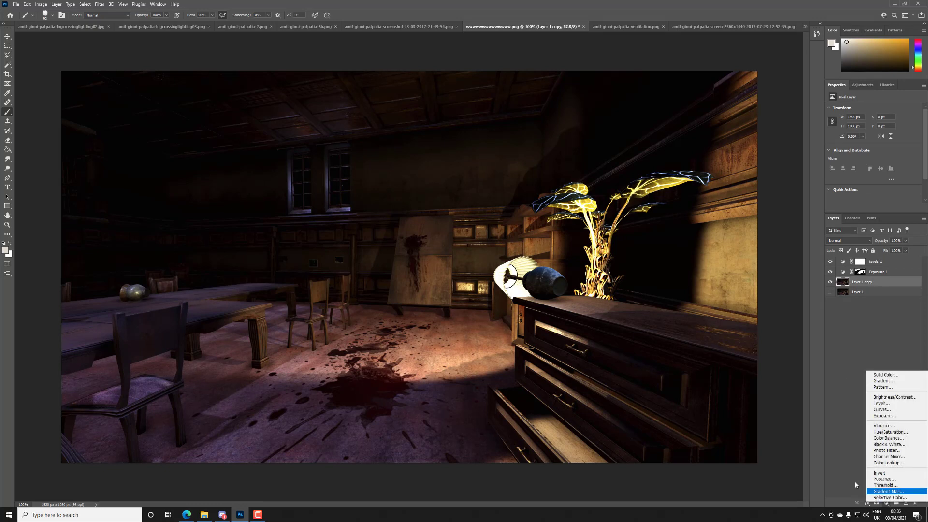
{"action": "left_click", "coordinate": [854, 451]}
{"action": "left_click", "coordinate": [906, 503]}
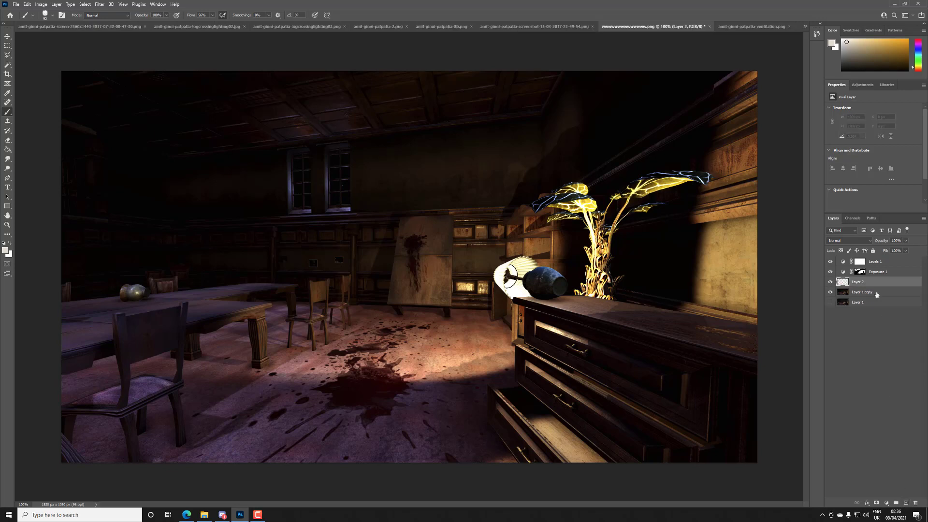
{"action": "left_click_drag", "start_coordinate": [890, 282], "coordinate": [889, 258]}
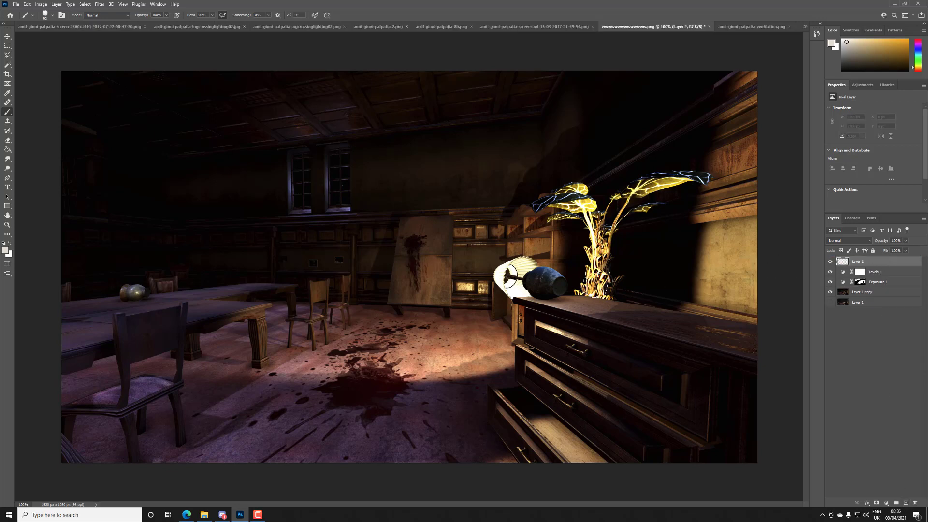
Step: Choose a light orange foreground colour and brush it over the lit floor, the easel and the fallen lamp
{"action": "left_click", "coordinate": [6, 250]}
{"action": "left_click", "coordinate": [401, 138]}
{"action": "left_click_drag", "start_coordinate": [401, 138], "coordinate": [405, 137]}
{"action": "left_click_drag", "start_coordinate": [469, 213], "coordinate": [470, 215]}
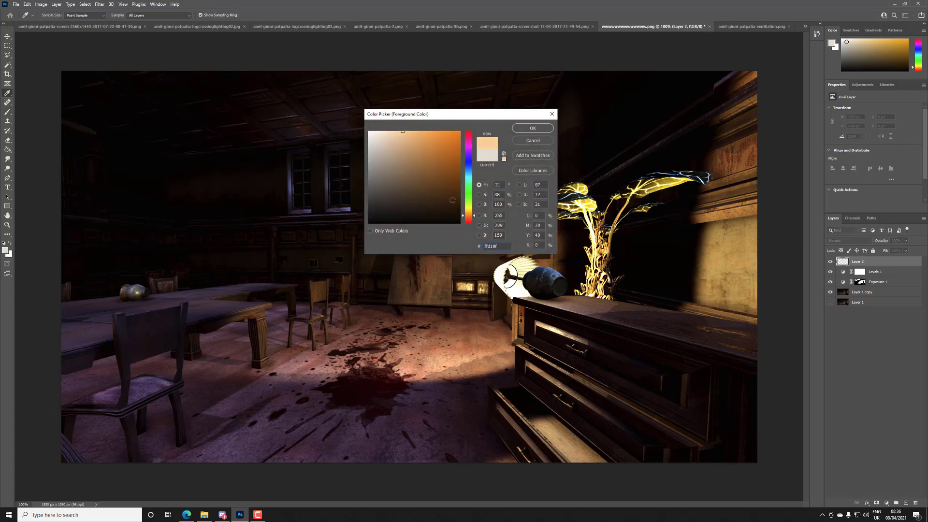
{"action": "left_click_drag", "start_coordinate": [419, 137], "coordinate": [417, 132]}
{"action": "left_click", "coordinate": [533, 127]}
{"action": "key", "text": "b"}
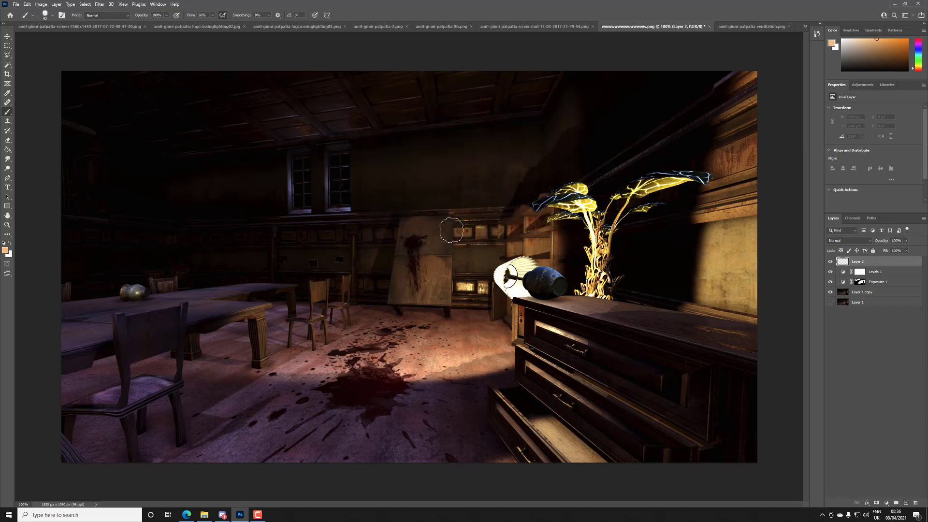
{"action": "mouse_move", "coordinate": [339, 339]}
{"action": "left_mouse_down"}
{"action": "mouse_move", "coordinate": [320, 348]}
{"action": "mouse_move", "coordinate": [452, 362]}
{"action": "mouse_move", "coordinate": [489, 351]}
{"action": "mouse_move", "coordinate": [439, 280]}
{"action": "mouse_move", "coordinate": [387, 285]}
{"action": "mouse_move", "coordinate": [471, 256]}
{"action": "mouse_move", "coordinate": [481, 283]}
{"action": "mouse_move", "coordinate": [462, 281]}
{"action": "mouse_move", "coordinate": [503, 305]}
{"action": "mouse_move", "coordinate": [498, 242]}
{"action": "mouse_move", "coordinate": [549, 257]}
{"action": "left_mouse_up"}
Step: Set the orange layer's blend mode to Soft Light and lower its opacity to about 39%
{"action": "left_click", "coordinate": [829, 242]}
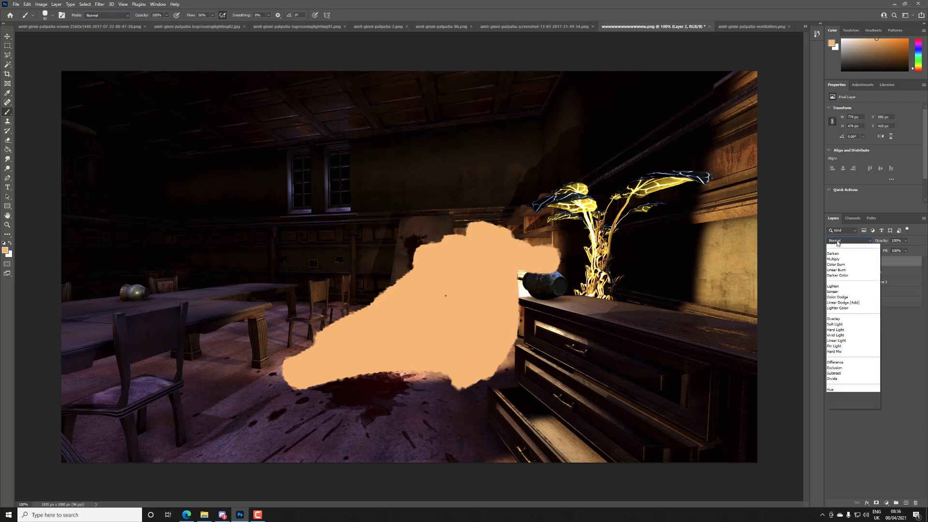
{"action": "left_click", "coordinate": [852, 334]}
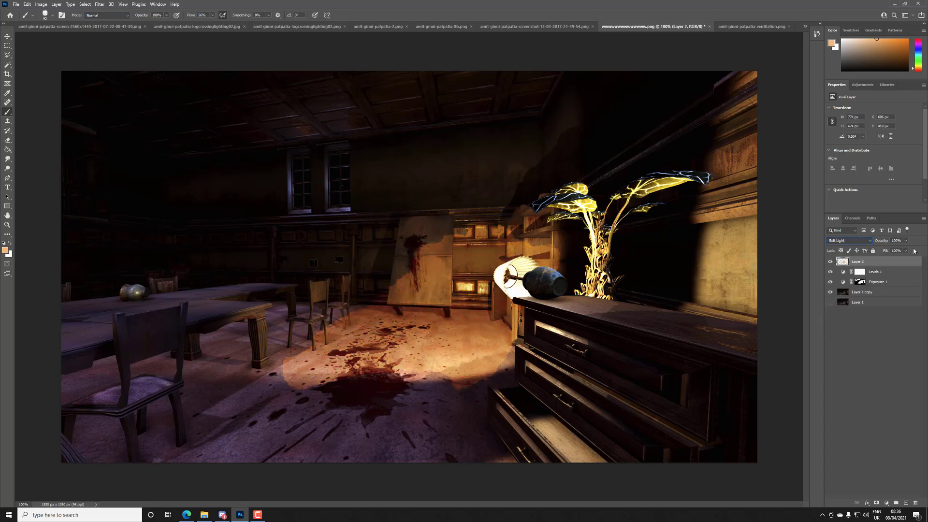
{"action": "left_click", "coordinate": [906, 249]}
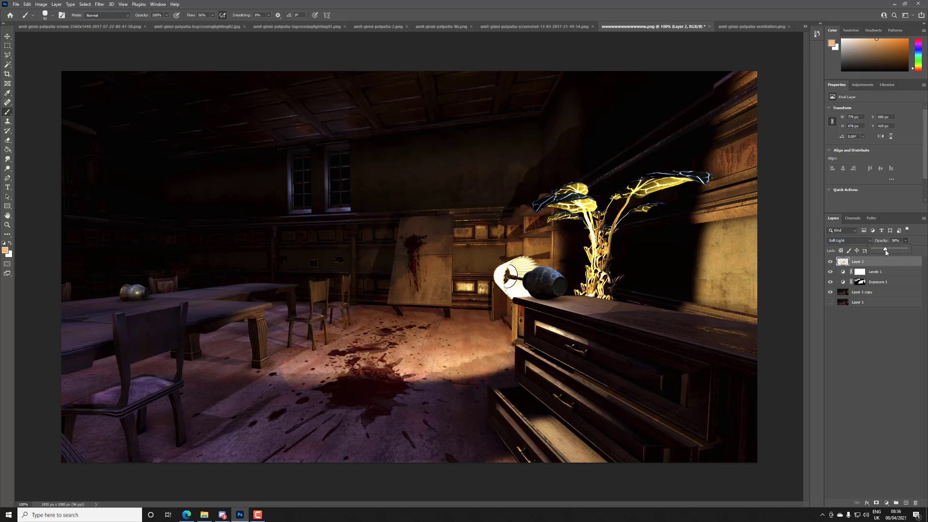
Step: Check the orange layer by toggling its visibility, and brush more orange over the easel, floor and shelves around the lamp
{"action": "left_click", "coordinate": [833, 263]}
{"action": "left_click", "coordinate": [832, 263]}
{"action": "mouse_move", "coordinate": [423, 258]}
{"action": "left_mouse_down"}
{"action": "mouse_move", "coordinate": [402, 246]}
{"action": "mouse_move", "coordinate": [452, 224]}
{"action": "mouse_move", "coordinate": [464, 231]}
{"action": "mouse_move", "coordinate": [376, 263]}
{"action": "mouse_move", "coordinate": [394, 272]}
{"action": "mouse_move", "coordinate": [338, 340]}
{"action": "mouse_move", "coordinate": [468, 352]}
{"action": "mouse_move", "coordinate": [479, 363]}
{"action": "mouse_move", "coordinate": [507, 358]}
{"action": "left_mouse_up"}
{"action": "mouse_move", "coordinate": [528, 222]}
{"action": "left_mouse_down"}
{"action": "mouse_move", "coordinate": [531, 215]}
{"action": "mouse_move", "coordinate": [477, 219]}
{"action": "mouse_move", "coordinate": [547, 223]}
{"action": "mouse_move", "coordinate": [490, 262]}
{"action": "left_mouse_up"}
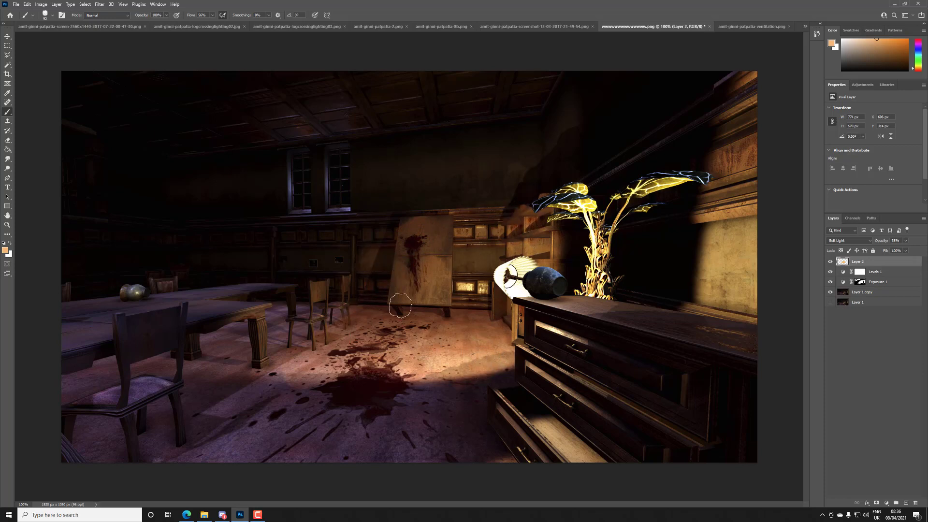
Step: Add a new layer, choose a light blue foreground colour and brush it over the windows, table, chairs and nearby floor
{"action": "left_click", "coordinate": [907, 503]}
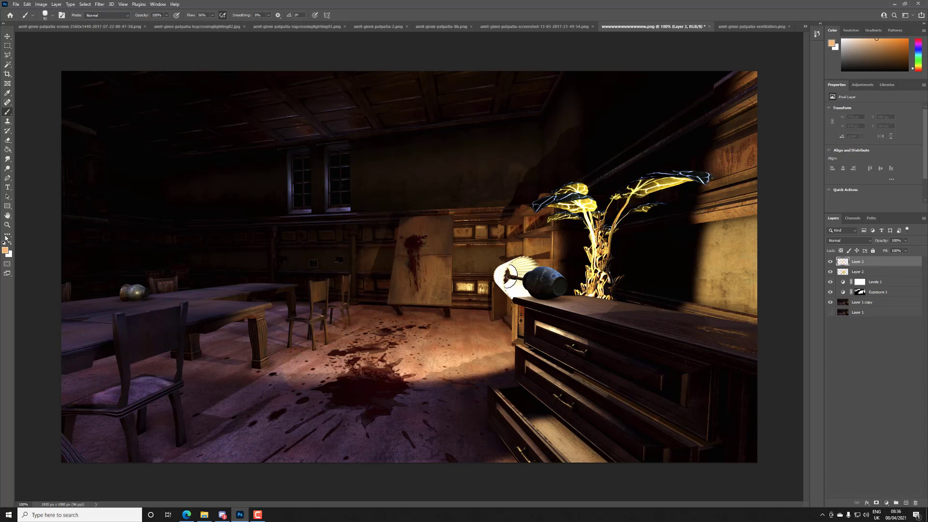
{"action": "left_click", "coordinate": [5, 251]}
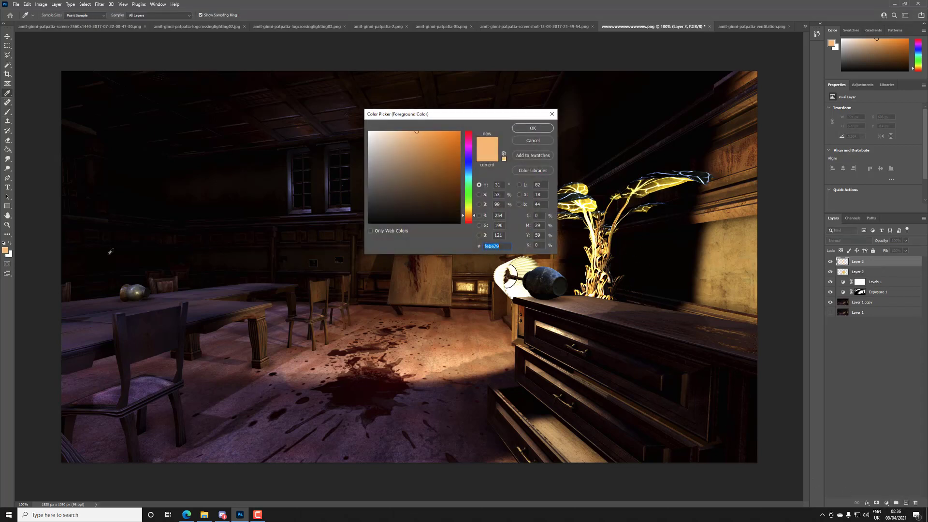
{"action": "left_click", "coordinate": [470, 173]}
{"action": "left_click", "coordinate": [531, 128]}
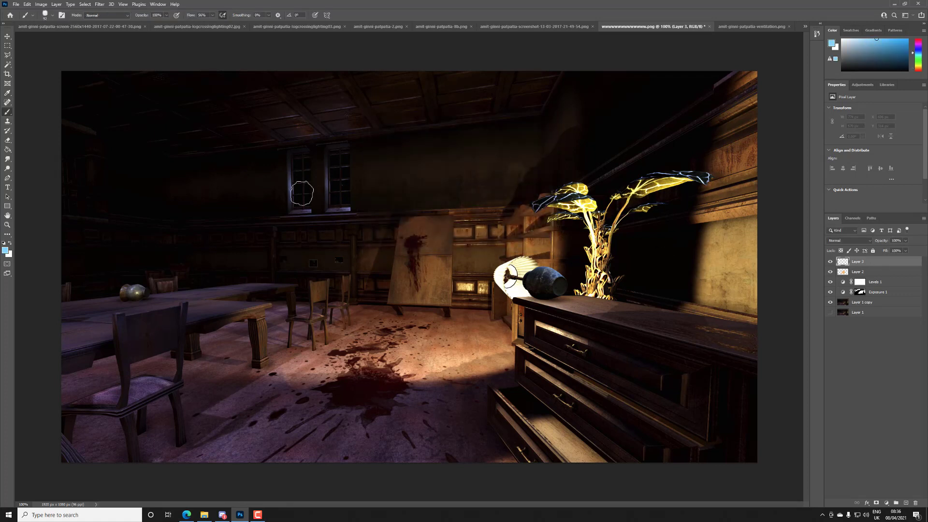
{"action": "mouse_move", "coordinate": [300, 190]}
{"action": "left_mouse_down"}
{"action": "mouse_move", "coordinate": [343, 202]}
{"action": "mouse_move", "coordinate": [280, 271]}
{"action": "mouse_move", "coordinate": [141, 292]}
{"action": "mouse_move", "coordinate": [185, 322]}
{"action": "mouse_move", "coordinate": [28, 399]}
{"action": "mouse_move", "coordinate": [54, 435]}
{"action": "mouse_move", "coordinate": [139, 457]}
{"action": "mouse_move", "coordinate": [238, 432]}
{"action": "mouse_move", "coordinate": [174, 400]}
{"action": "mouse_move", "coordinate": [101, 395]}
{"action": "mouse_move", "coordinate": [89, 368]}
{"action": "mouse_move", "coordinate": [134, 317]}
{"action": "mouse_move", "coordinate": [341, 268]}
{"action": "left_mouse_up"}
Step: Set the blue layer's blend mode to Soft Light and lower its opacity to about 7%
{"action": "left_click", "coordinate": [865, 241]}
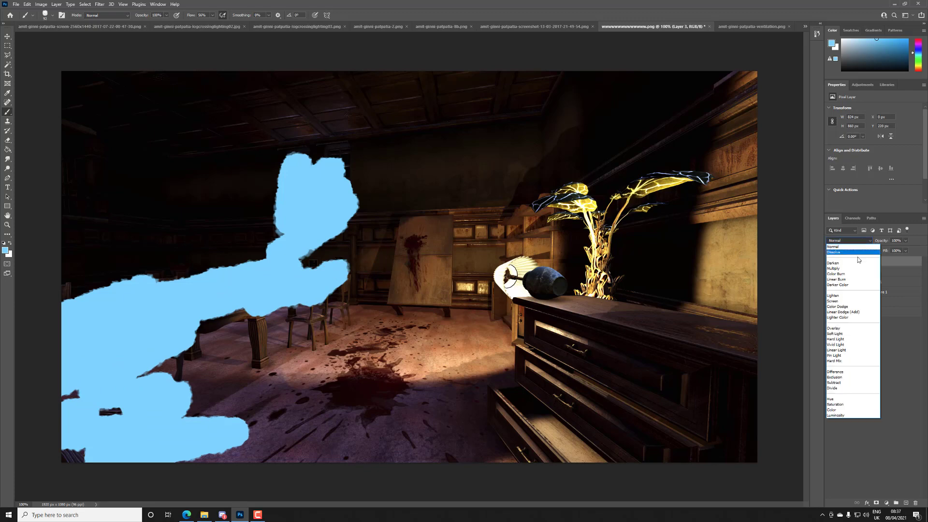
{"action": "left_click", "coordinate": [864, 334]}
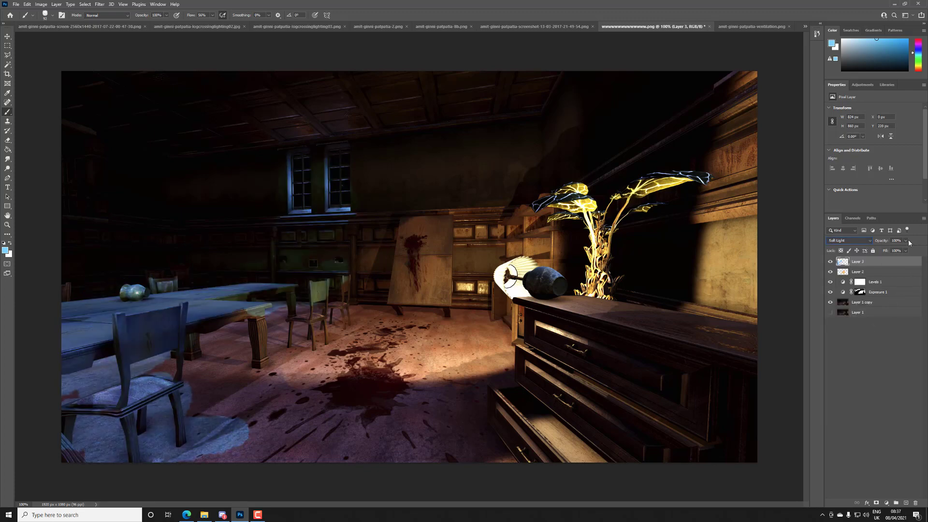
{"action": "left_click", "coordinate": [906, 241]}
{"action": "left_click_drag", "start_coordinate": [887, 254], "coordinate": [875, 255]}
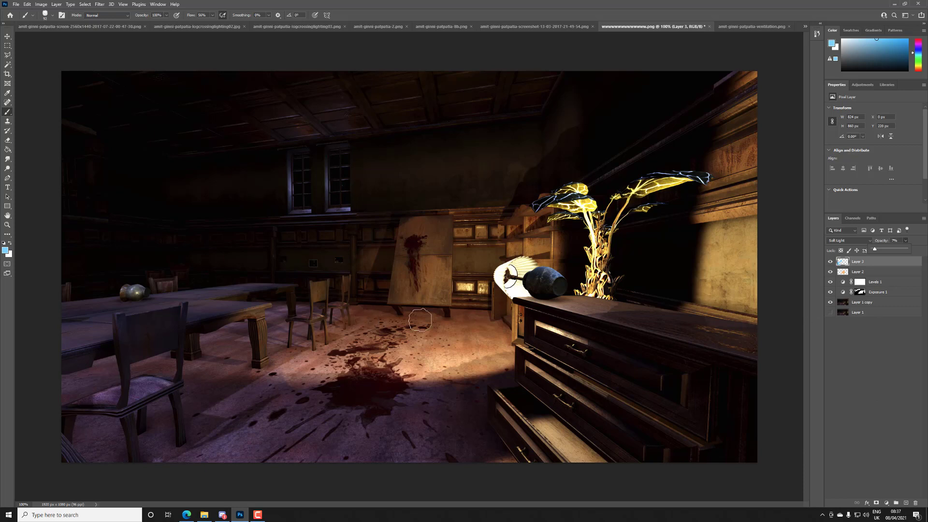
Step: Group the painted layers, both adjustment layers and the duplicate image layer above the original
{"action": "left_click", "coordinate": [877, 305]}
{"action": "left_click", "coordinate": [877, 306], "text": "shift"}
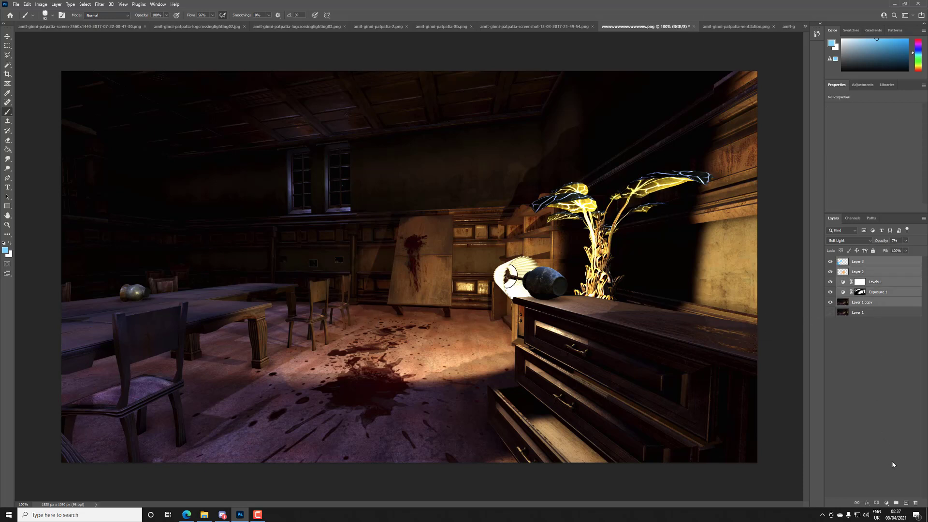
{"action": "left_click", "coordinate": [897, 502]}
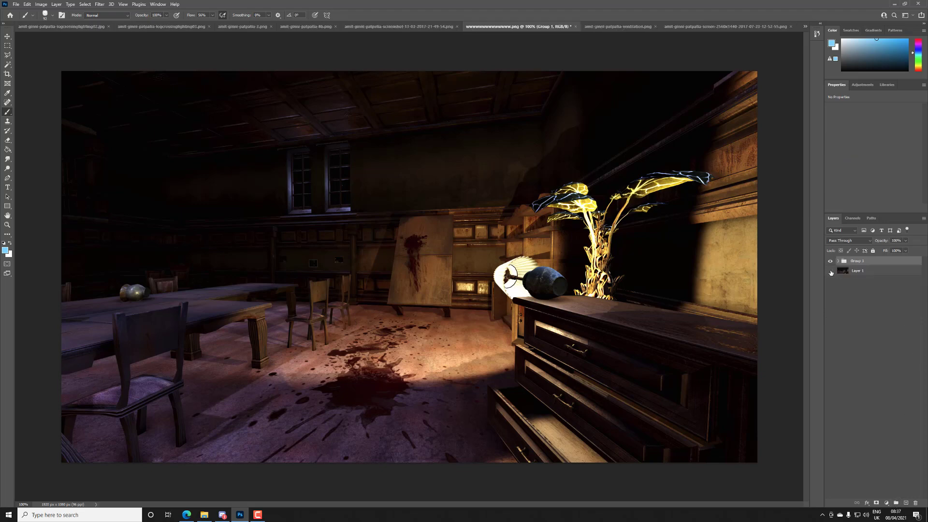
Step: Compare the edited room with the original by toggling the group's visibility
{"action": "left_click", "coordinate": [830, 261]}
{"action": "left_click", "coordinate": [830, 262]}
{"action": "left_click", "coordinate": [831, 261]}
{"action": "left_click", "coordinate": [830, 261]}
{"action": "left_click", "coordinate": [831, 262]}
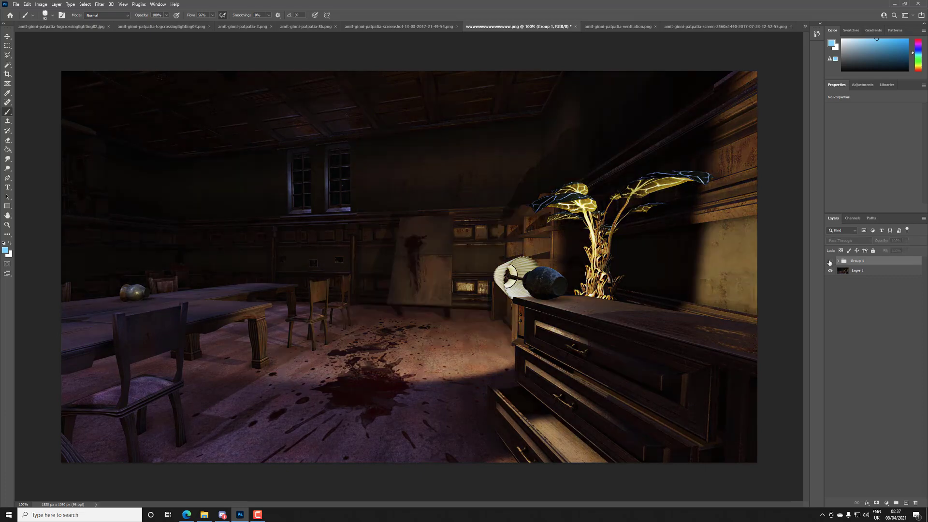
{"action": "left_click", "coordinate": [830, 262]}
{"action": "left_click", "coordinate": [831, 261]}
Step: Add a Hue/Saturation adjustment above the original layer and set its saturation to -100
{"action": "left_click", "coordinate": [857, 272]}
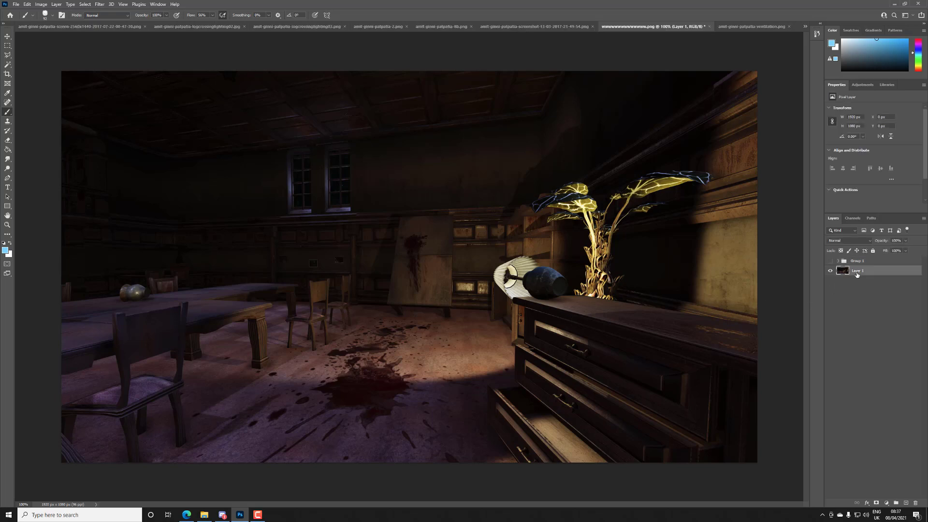
{"action": "left_click", "coordinate": [888, 503]}
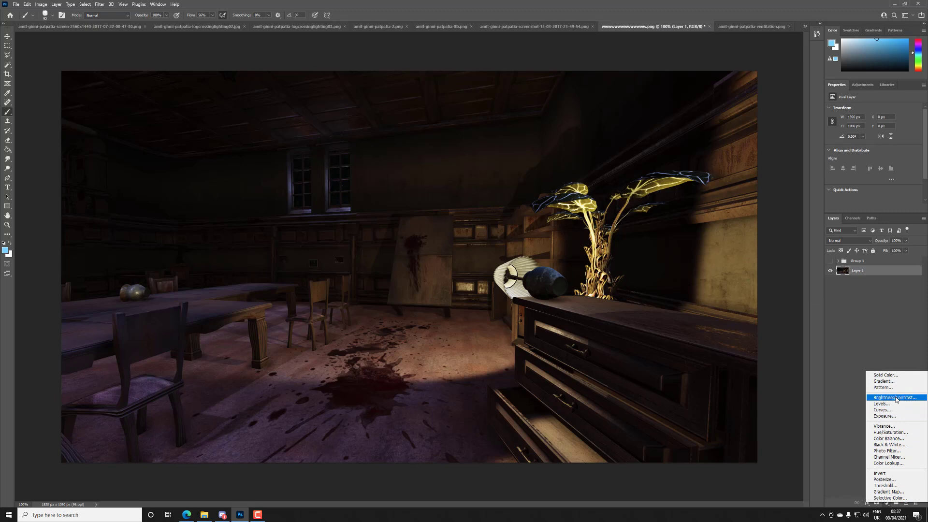
{"action": "left_click", "coordinate": [891, 432]}
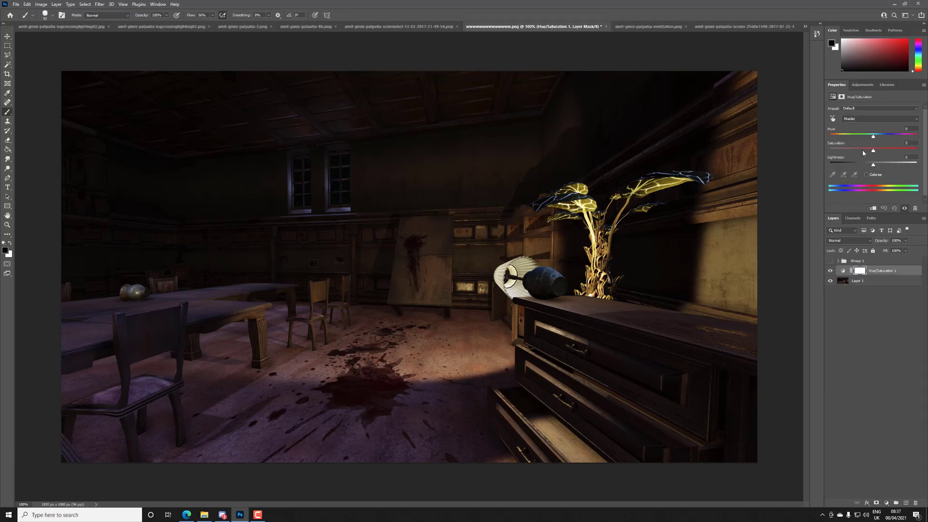
{"action": "left_click_drag", "start_coordinate": [867, 149], "coordinate": [768, 153]}
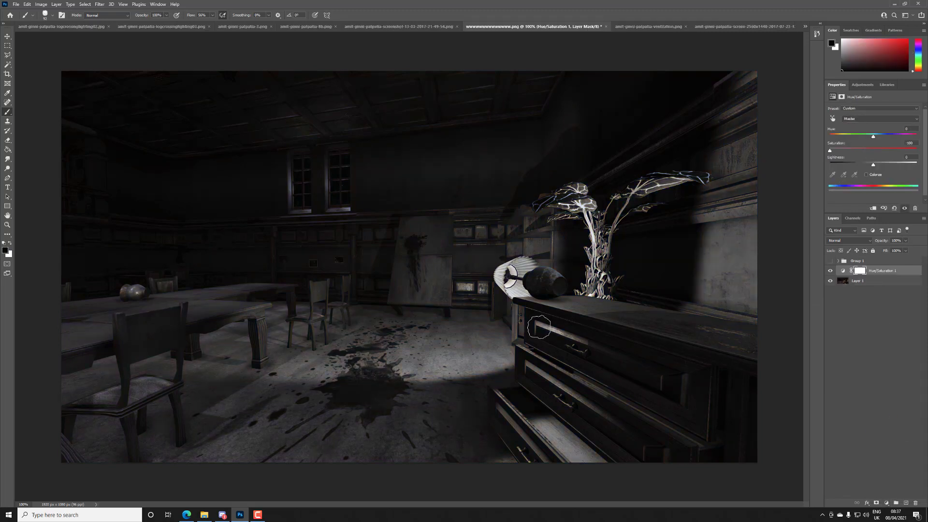
Step: Add a Curves adjustment above Hue/Saturation and shape a gentle S-curve with darker shadows and brighter highlights
{"action": "left_click", "coordinate": [887, 503]}
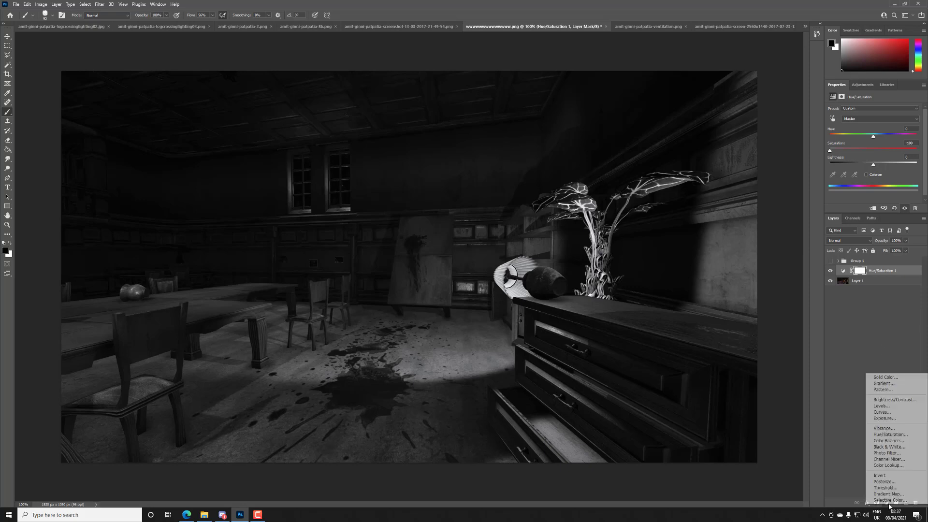
{"action": "left_click", "coordinate": [899, 412]}
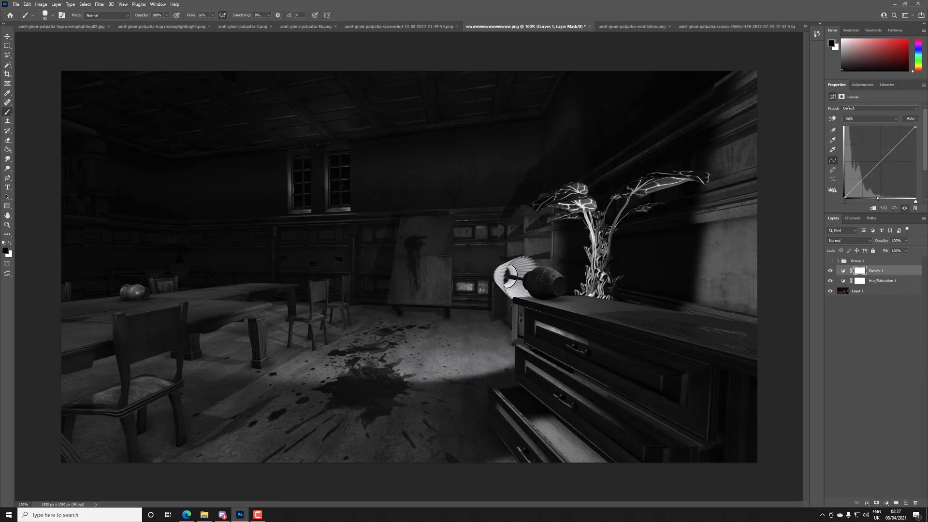
{"action": "left_click_drag", "start_coordinate": [859, 183], "coordinate": [861, 189]}
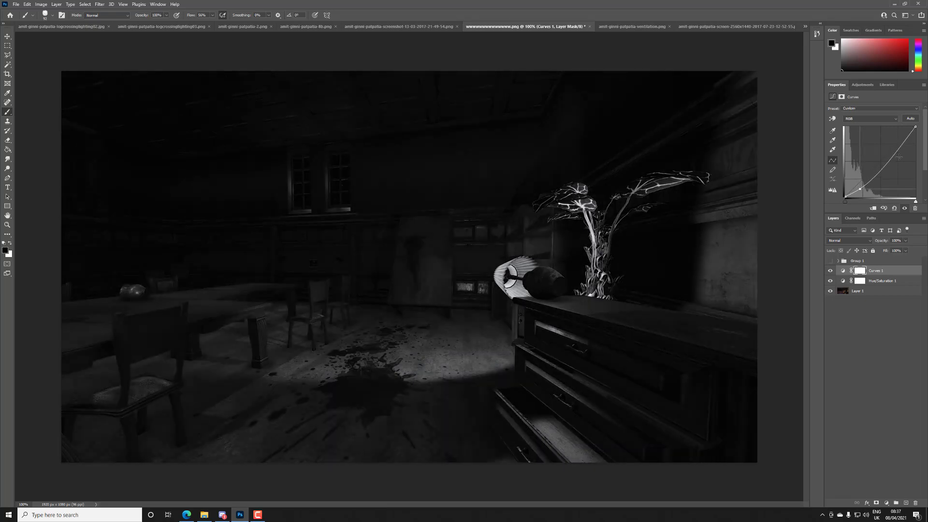
{"action": "left_click_drag", "start_coordinate": [898, 150], "coordinate": [890, 142]}
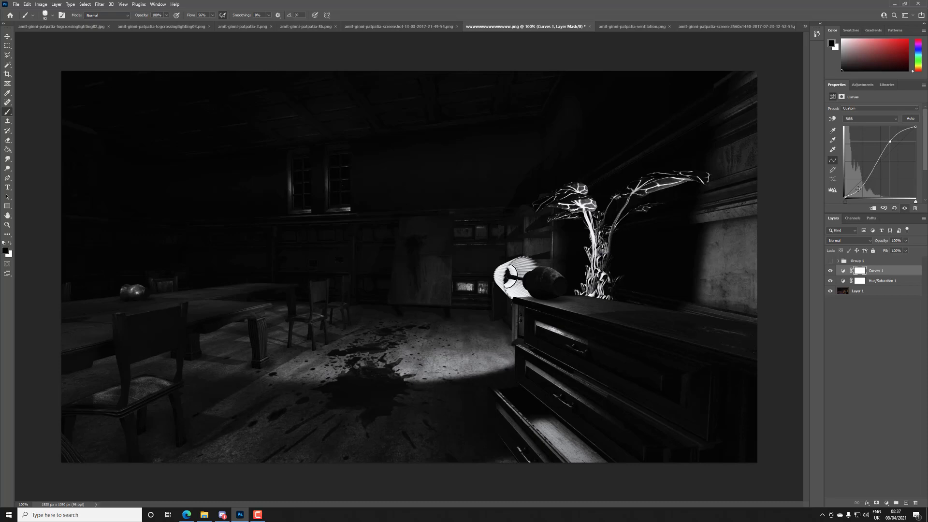
{"action": "left_click_drag", "start_coordinate": [859, 190], "coordinate": [858, 185]}
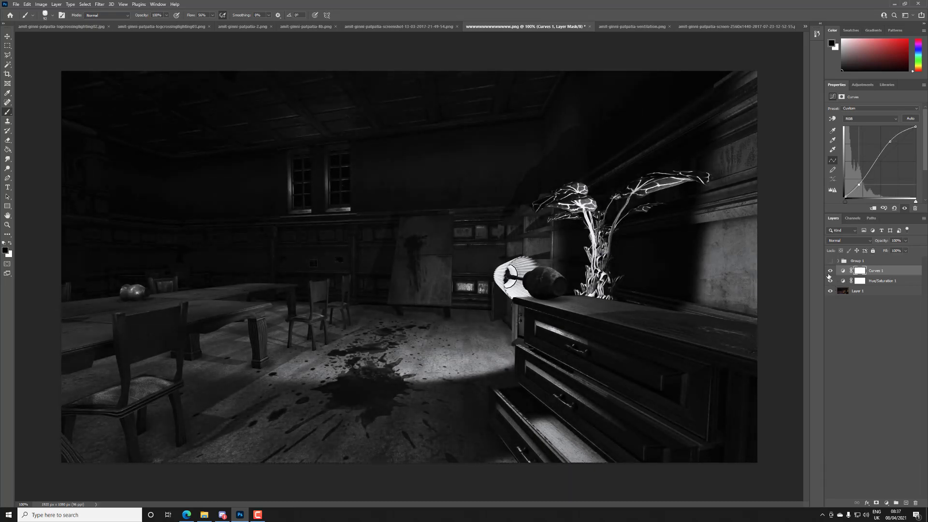
Step: Hide the Hue/Saturation adjustment and toggle the Curves adjustment's visibility to compare its contrast in greyscale and in colour
{"action": "left_click", "coordinate": [830, 272]}
{"action": "left_click", "coordinate": [830, 273]}
{"action": "left_click", "coordinate": [831, 284]}
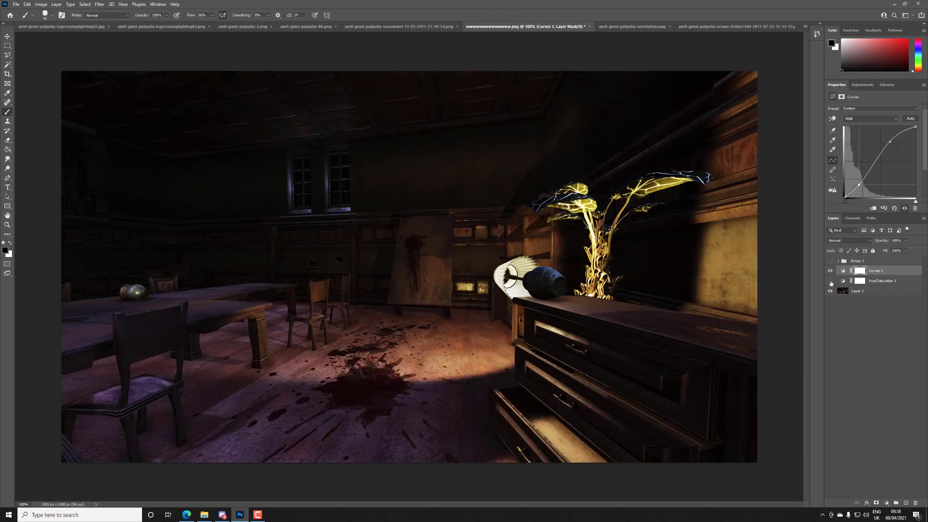
{"action": "left_click", "coordinate": [831, 271]}
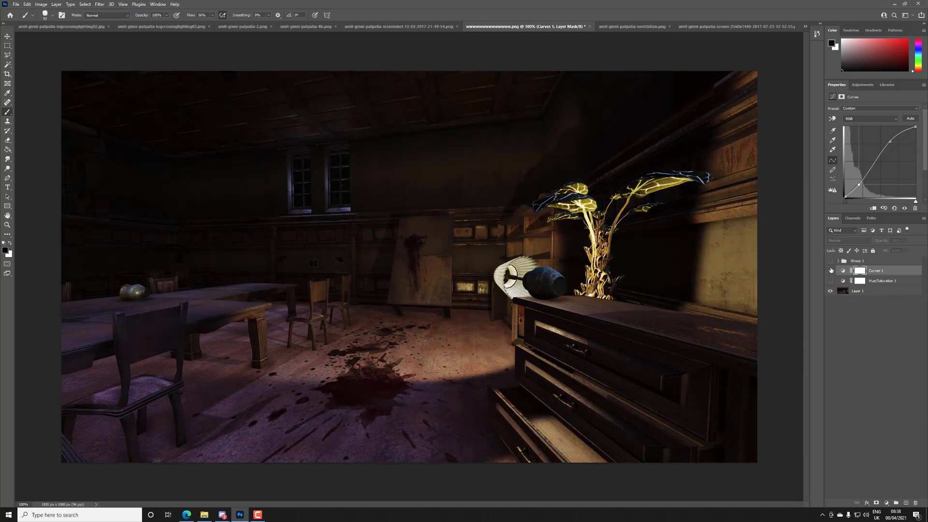
{"action": "left_click", "coordinate": [831, 271]}
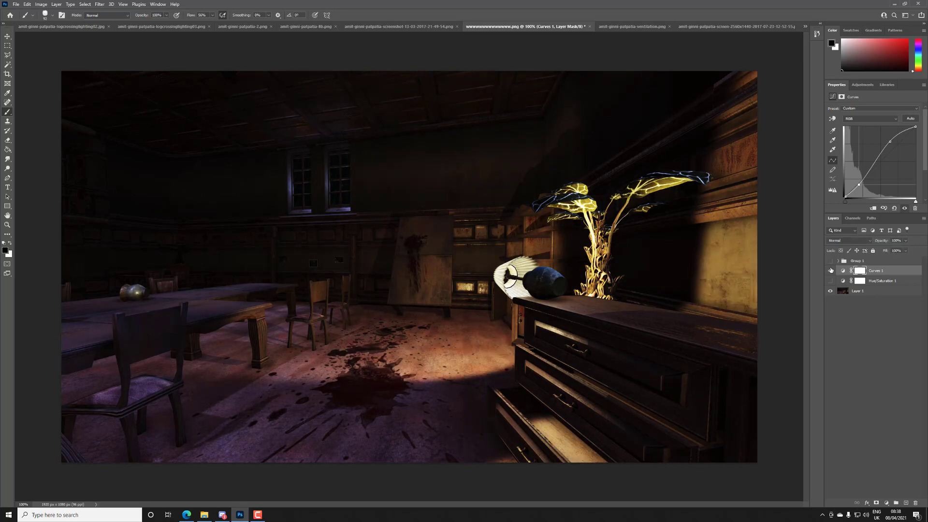
{"action": "left_click", "coordinate": [831, 271]}
{"action": "left_click", "coordinate": [831, 270]}
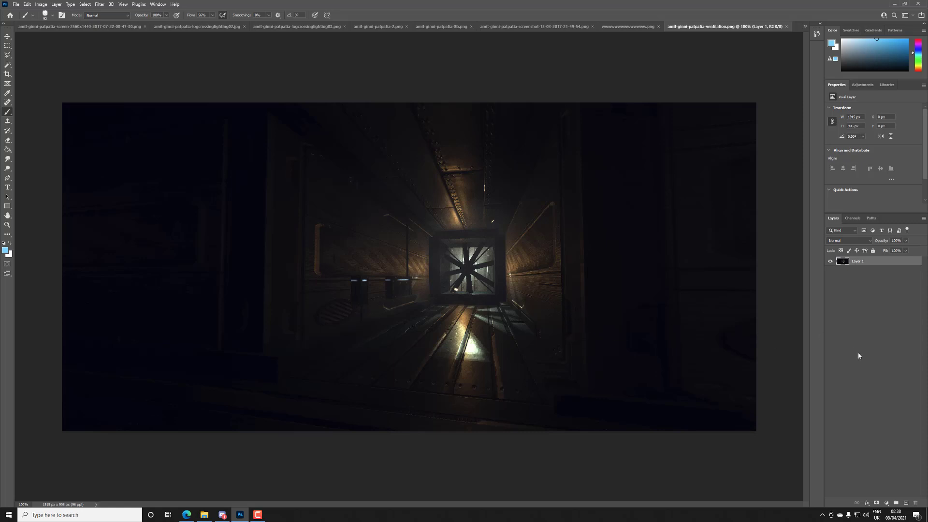
Step: Duplicate the image layer of the ventilation screenshot and hide the original
{"action": "right_click", "coordinate": [880, 264]}
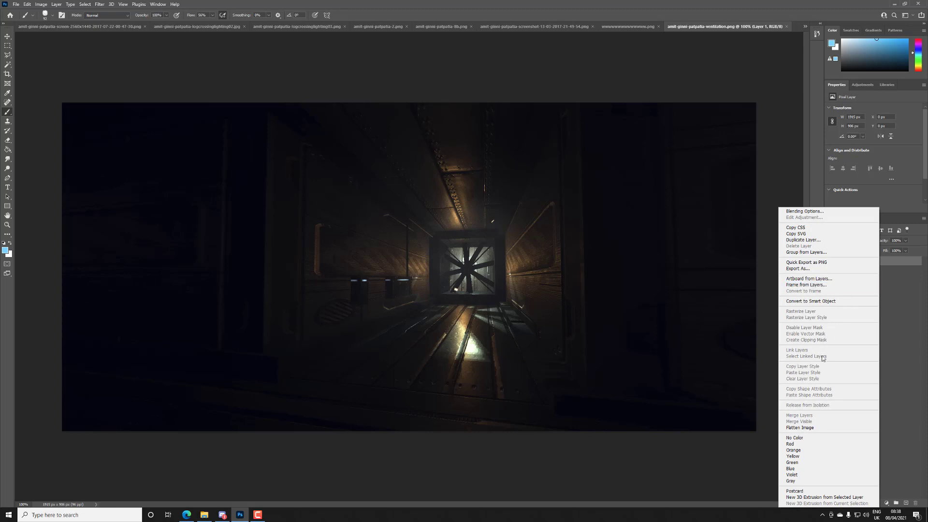
{"action": "left_click", "coordinate": [799, 240]}
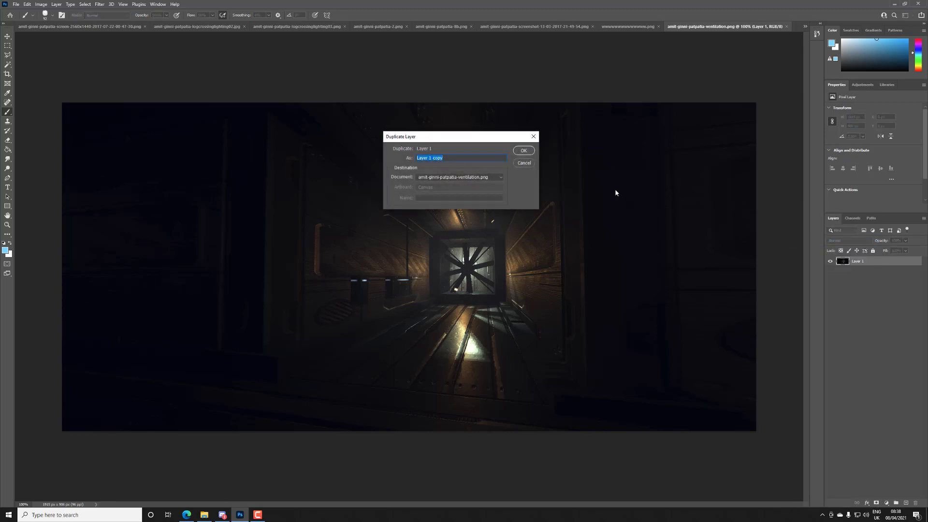
{"action": "left_click", "coordinate": [530, 153]}
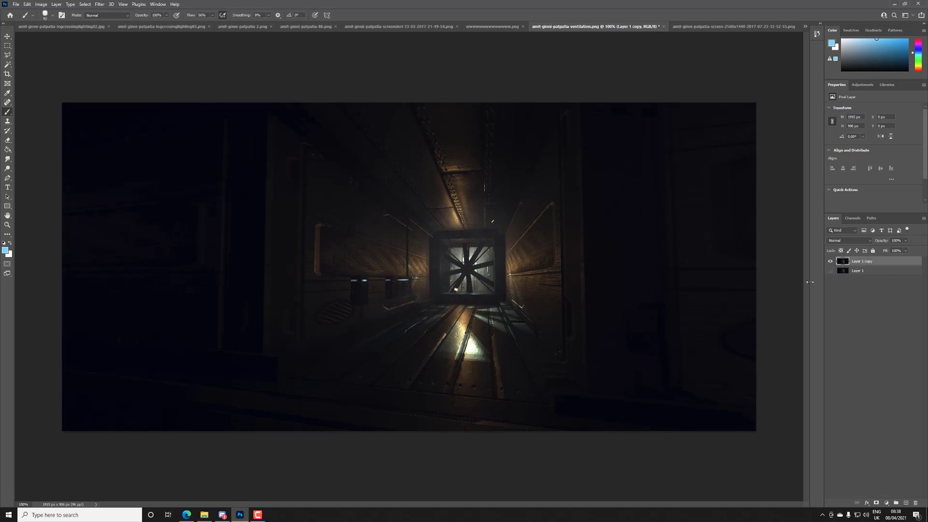
Step: Add an Exposure adjustment above the duplicate ventilation layer and raise the exposure to about +2
{"action": "left_click", "coordinate": [888, 503]}
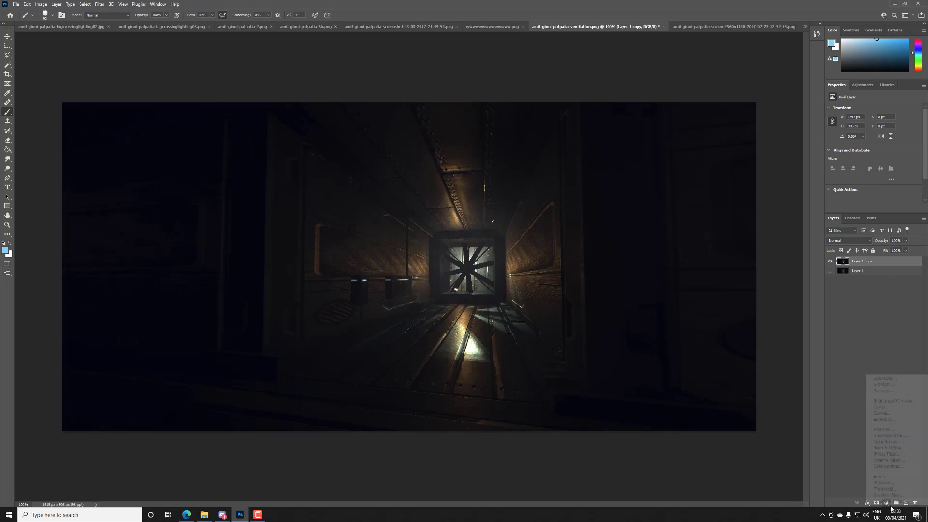
{"action": "left_click", "coordinate": [901, 420]}
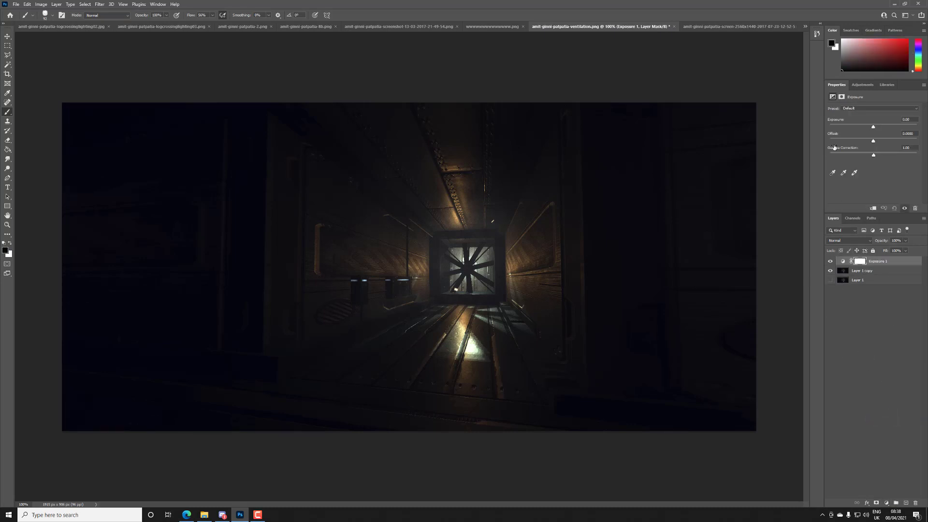
{"action": "left_click_drag", "start_coordinate": [874, 129], "coordinate": [888, 133]}
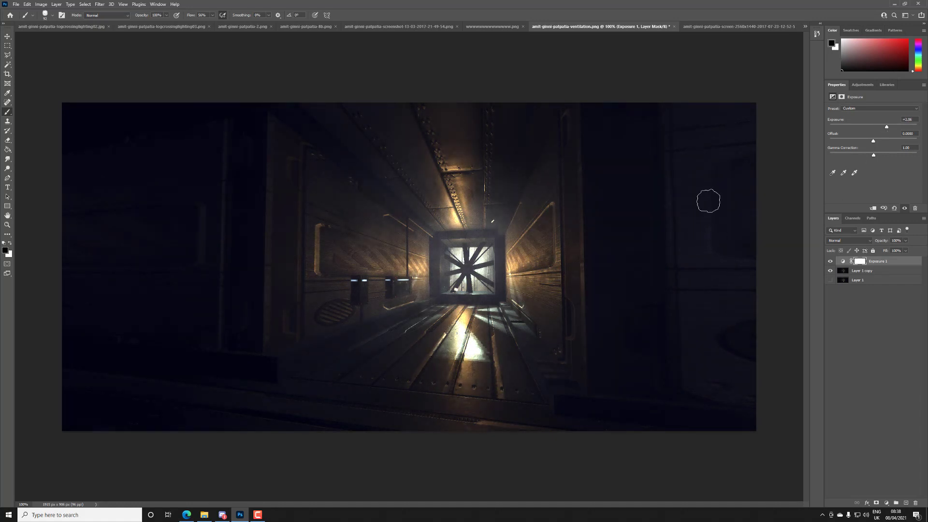
Step: On the duplicate layer, use the Dodge tool on midtones at 50% exposure to brighten the fan and the lit surfaces around it
{"action": "left_click", "coordinate": [870, 272]}
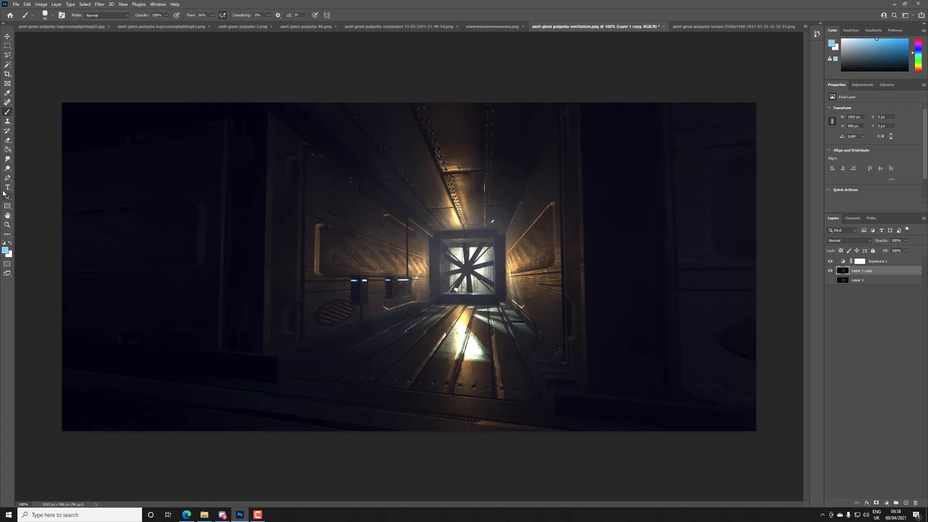
{"action": "right_click", "coordinate": [7, 112]}
{"action": "left_click", "coordinate": [7, 159]}
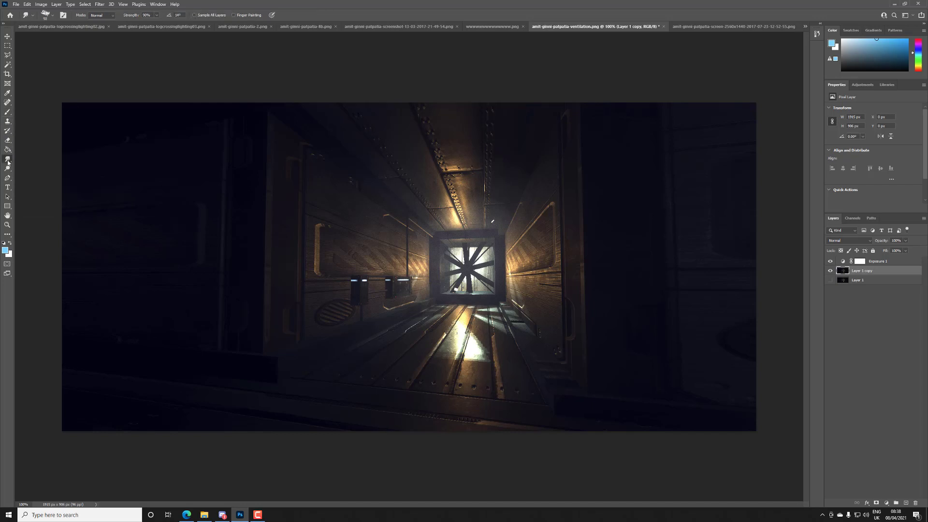
{"action": "left_click", "coordinate": [8, 170]}
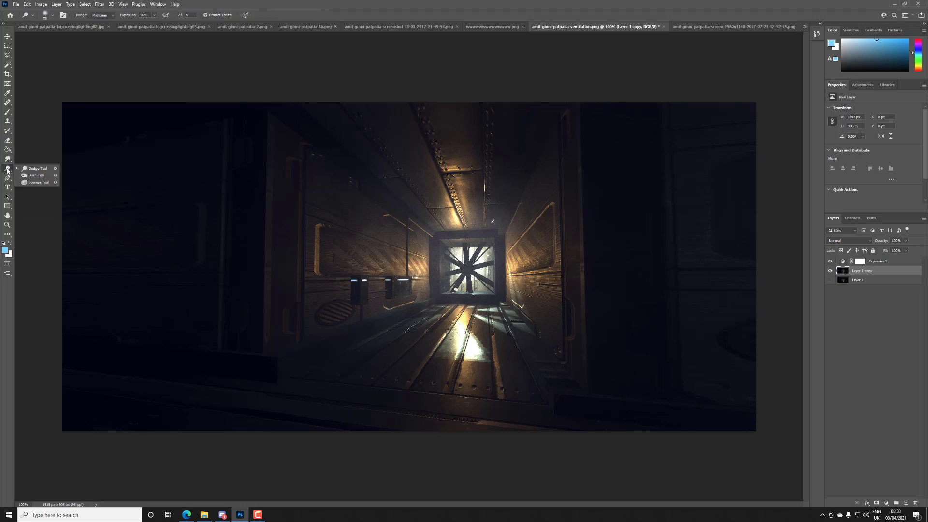
{"action": "left_click", "coordinate": [36, 168]}
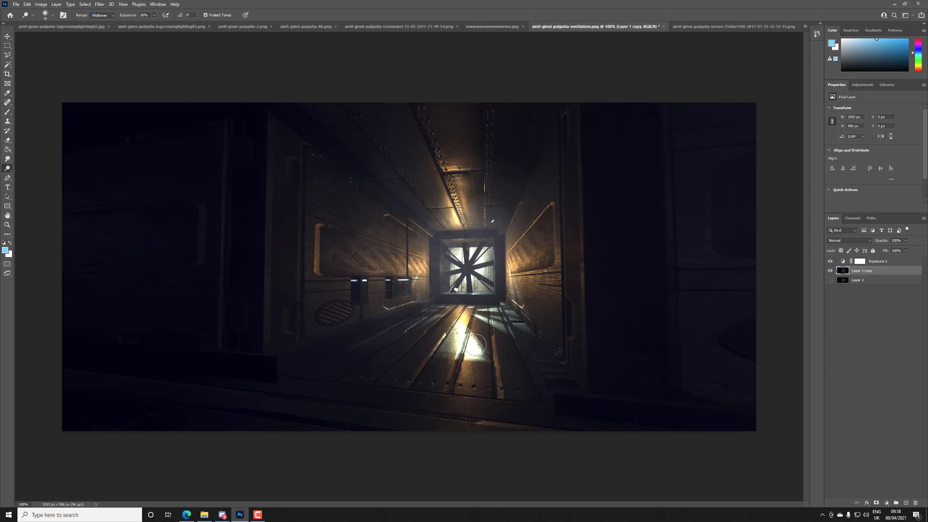
{"action": "mouse_move", "coordinate": [510, 262]}
{"action": "left_mouse_down"}
{"action": "mouse_move", "coordinate": [514, 291]}
{"action": "mouse_move", "coordinate": [532, 258]}
{"action": "mouse_move", "coordinate": [554, 245]}
{"action": "mouse_move", "coordinate": [437, 273]}
{"action": "mouse_move", "coordinate": [421, 264]}
{"action": "mouse_move", "coordinate": [362, 265]}
{"action": "mouse_move", "coordinate": [429, 288]}
{"action": "mouse_move", "coordinate": [361, 255]}
{"action": "mouse_move", "coordinate": [449, 208]}
{"action": "mouse_move", "coordinate": [450, 181]}
{"action": "mouse_move", "coordinate": [470, 224]}
{"action": "mouse_move", "coordinate": [451, 176]}
{"action": "mouse_move", "coordinate": [449, 228]}
{"action": "mouse_move", "coordinate": [439, 228]}
{"action": "mouse_move", "coordinate": [518, 222]}
{"action": "mouse_move", "coordinate": [428, 235]}
{"action": "mouse_move", "coordinate": [405, 313]}
{"action": "mouse_move", "coordinate": [486, 292]}
{"action": "mouse_move", "coordinate": [533, 317]}
{"action": "mouse_move", "coordinate": [497, 299]}
{"action": "mouse_move", "coordinate": [447, 311]}
{"action": "mouse_move", "coordinate": [413, 334]}
{"action": "mouse_move", "coordinate": [498, 309]}
{"action": "mouse_move", "coordinate": [519, 326]}
{"action": "mouse_move", "coordinate": [429, 314]}
{"action": "left_mouse_up"}
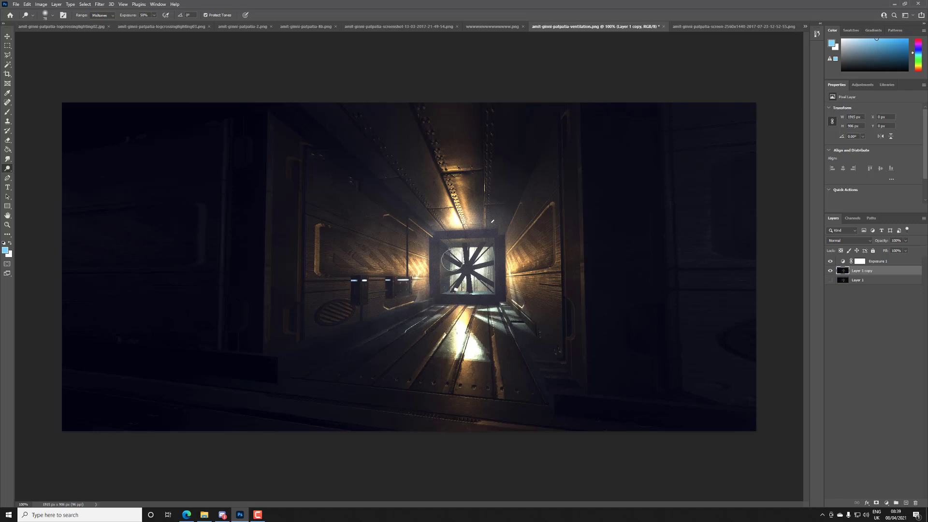
{"action": "mouse_move", "coordinate": [455, 223]}
{"action": "left_mouse_down"}
{"action": "mouse_move", "coordinate": [500, 206]}
{"action": "mouse_move", "coordinate": [403, 213]}
{"action": "mouse_move", "coordinate": [423, 197]}
{"action": "mouse_move", "coordinate": [476, 183]}
{"action": "mouse_move", "coordinate": [400, 235]}
{"action": "left_mouse_up"}
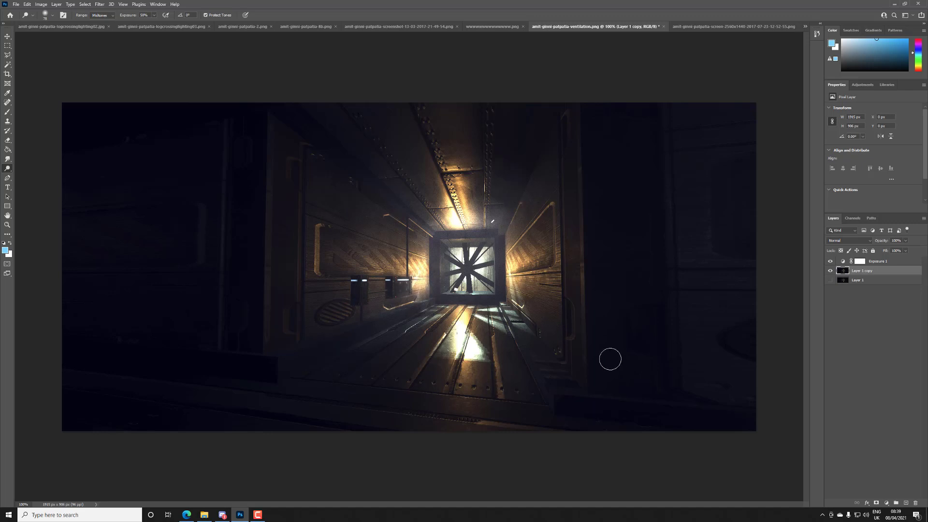
{"action": "mouse_move", "coordinate": [476, 252]}
{"action": "left_mouse_down"}
{"action": "mouse_move", "coordinate": [510, 273]}
{"action": "mouse_move", "coordinate": [465, 264]}
{"action": "left_mouse_up"}
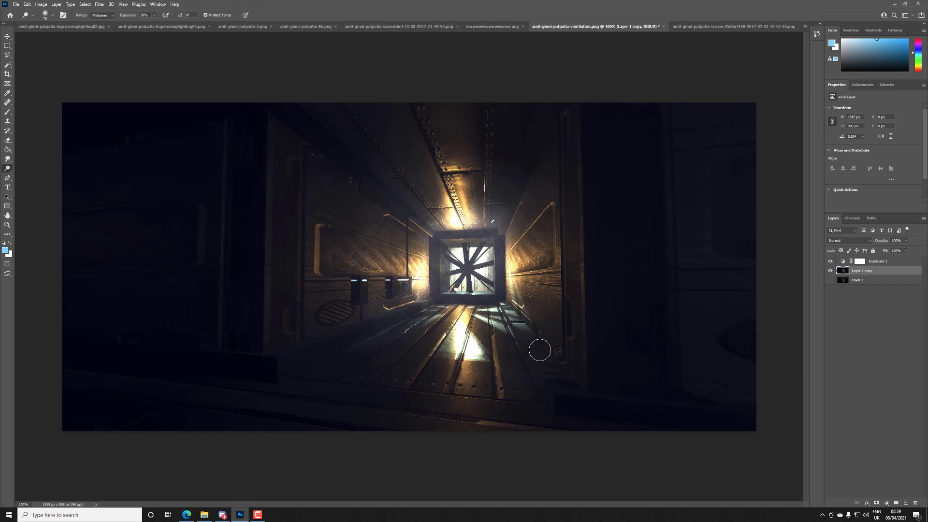
Step: Add an empty layer above the Exposure adjustment and ready the Brush with the pale yellow sampled from the glow beside the fan
{"action": "left_click", "coordinate": [906, 504]}
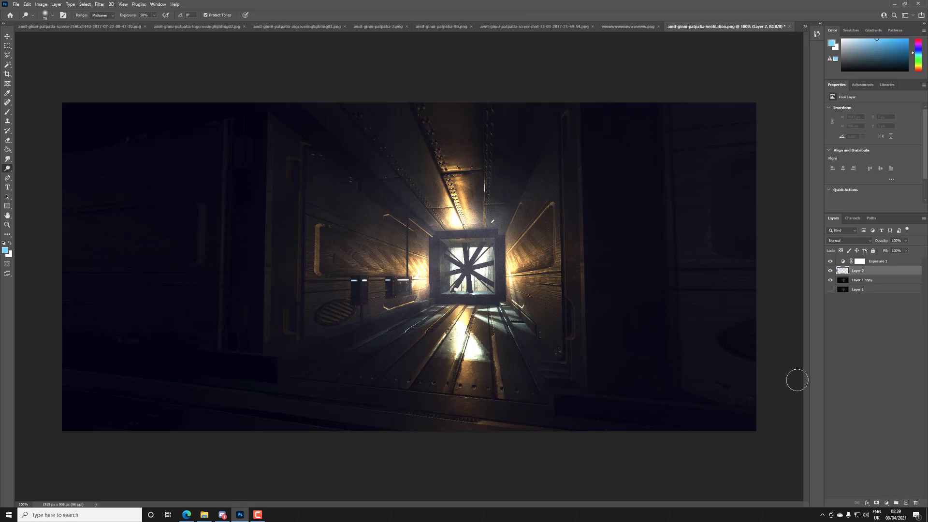
{"action": "left_click_drag", "start_coordinate": [875, 276], "coordinate": [871, 263]}
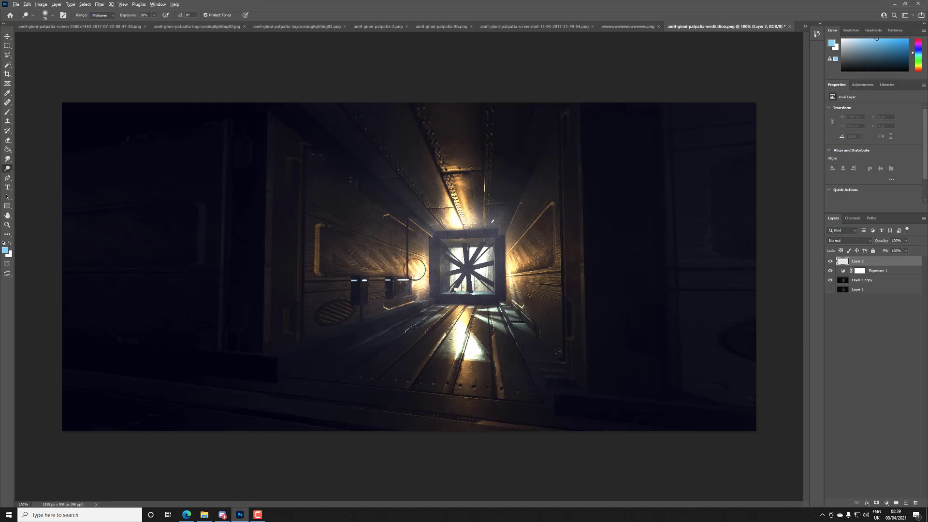
{"action": "key", "text": "b"}
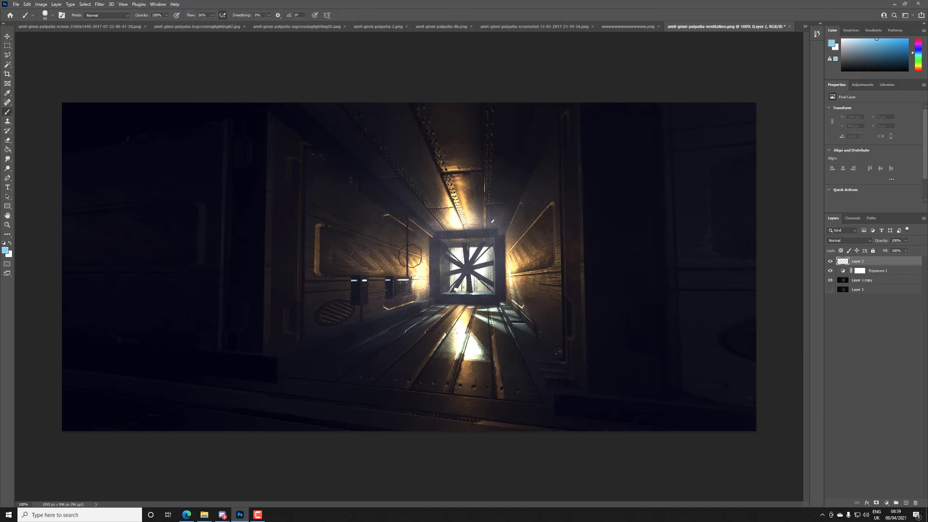
{"action": "left_click", "coordinate": [423, 263], "text": "alt"}
{"action": "right_click", "coordinate": [416, 260]}
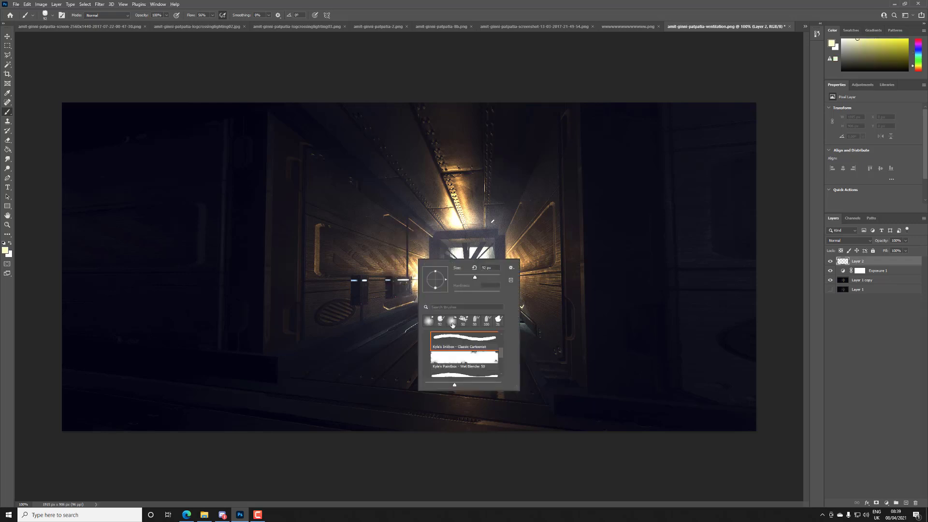
{"action": "scroll", "coordinate": [460, 347], "scroll_direction": "up", "scroll_amount": 1}
{"action": "key", "text": "o"}
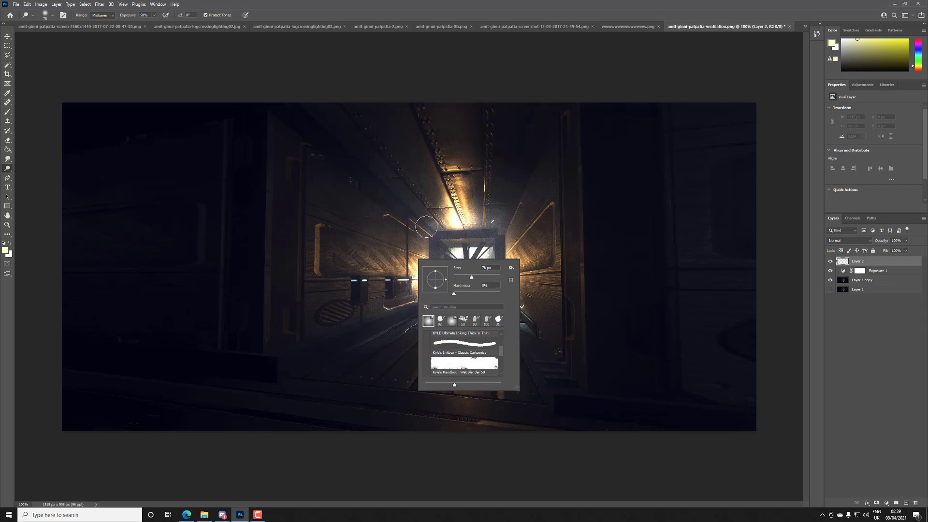
{"action": "left_click", "coordinate": [406, 237]}
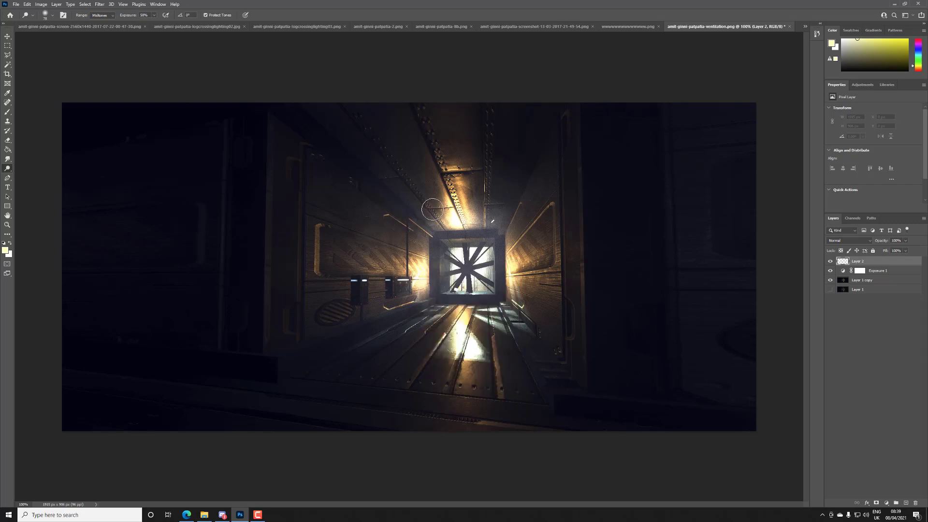
{"action": "left_click", "coordinate": [7, 113]}
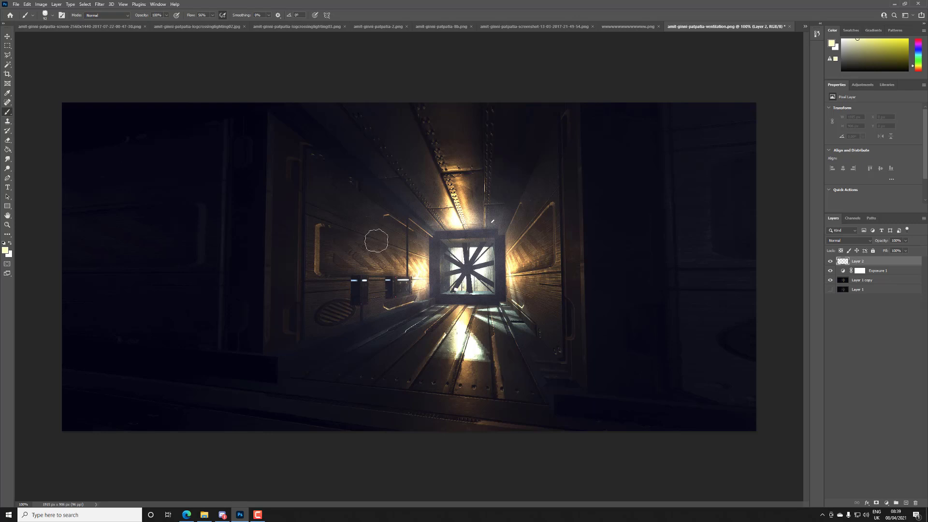
Step: Paint broad pale yellow strokes over the shaft's walls and floor around the fan
{"action": "mouse_move", "coordinate": [432, 208]}
{"action": "left_mouse_down"}
{"action": "mouse_move", "coordinate": [394, 232]}
{"action": "mouse_move", "coordinate": [413, 221]}
{"action": "mouse_move", "coordinate": [414, 185]}
{"action": "mouse_move", "coordinate": [345, 185]}
{"action": "mouse_move", "coordinate": [307, 159]}
{"action": "left_mouse_up"}
{"action": "left_click_drag", "start_coordinate": [493, 229], "coordinate": [556, 151]}
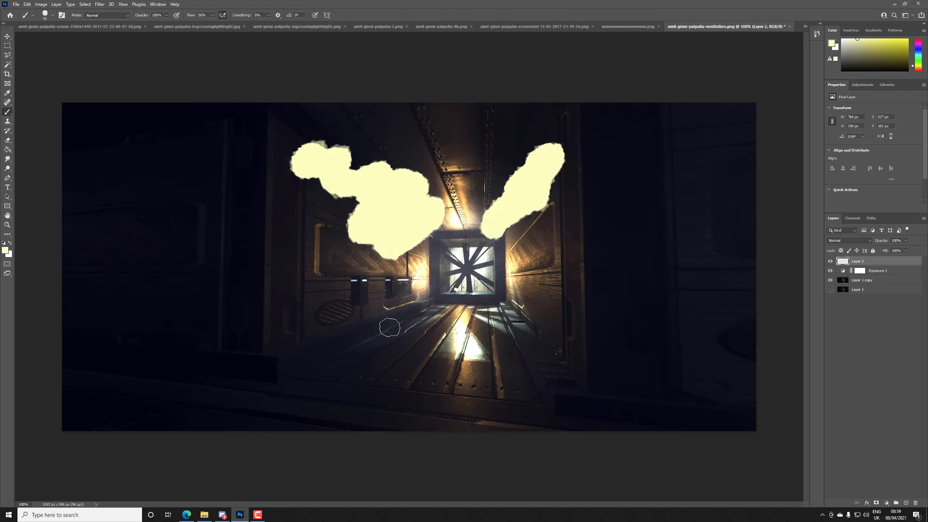
{"action": "mouse_move", "coordinate": [389, 327]}
{"action": "left_mouse_down"}
{"action": "mouse_move", "coordinate": [329, 324]}
{"action": "mouse_move", "coordinate": [345, 380]}
{"action": "left_mouse_up"}
{"action": "mouse_move", "coordinate": [433, 361]}
{"action": "left_mouse_down"}
{"action": "mouse_move", "coordinate": [530, 373]}
{"action": "mouse_move", "coordinate": [551, 335]}
{"action": "mouse_move", "coordinate": [539, 282]}
{"action": "left_mouse_up"}
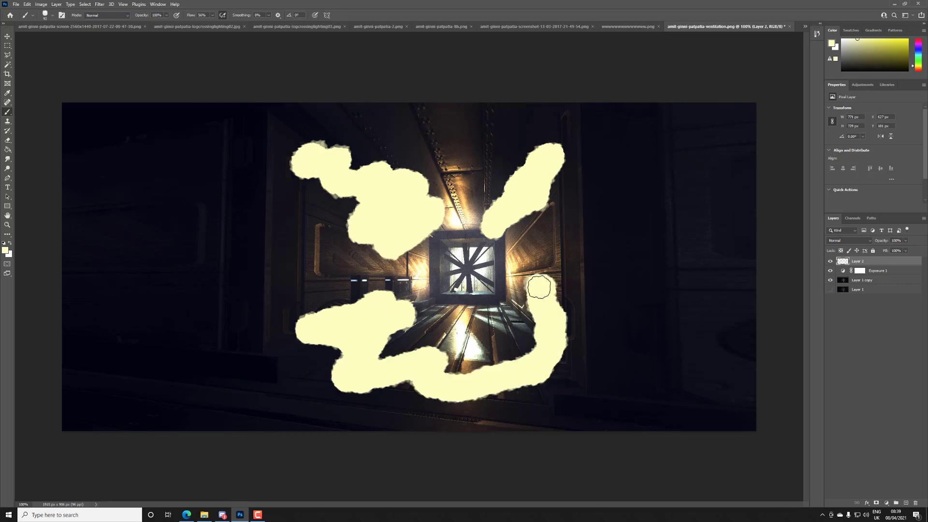
Step: Set the painted layer's blend mode to Hard Light and lower its opacity to 13%
{"action": "left_click", "coordinate": [860, 240]}
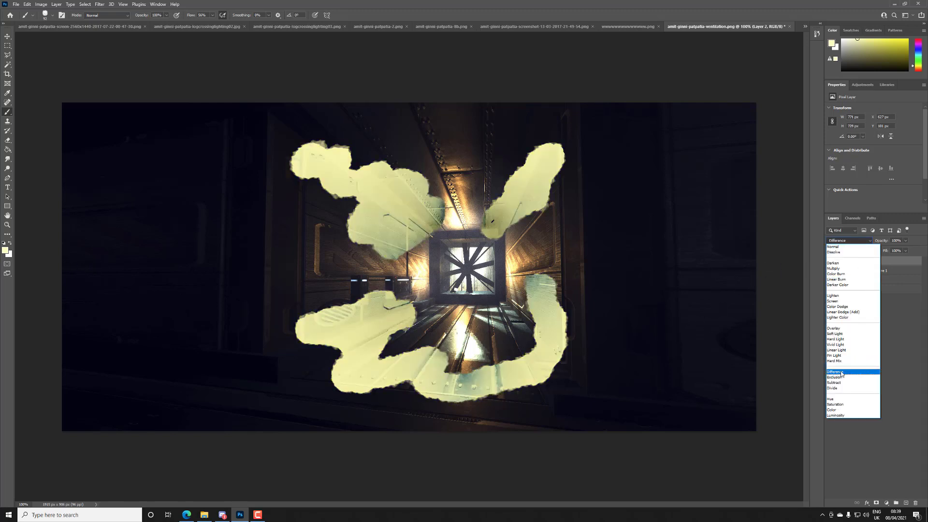
{"action": "left_click", "coordinate": [836, 339]}
{"action": "left_click", "coordinate": [907, 241]}
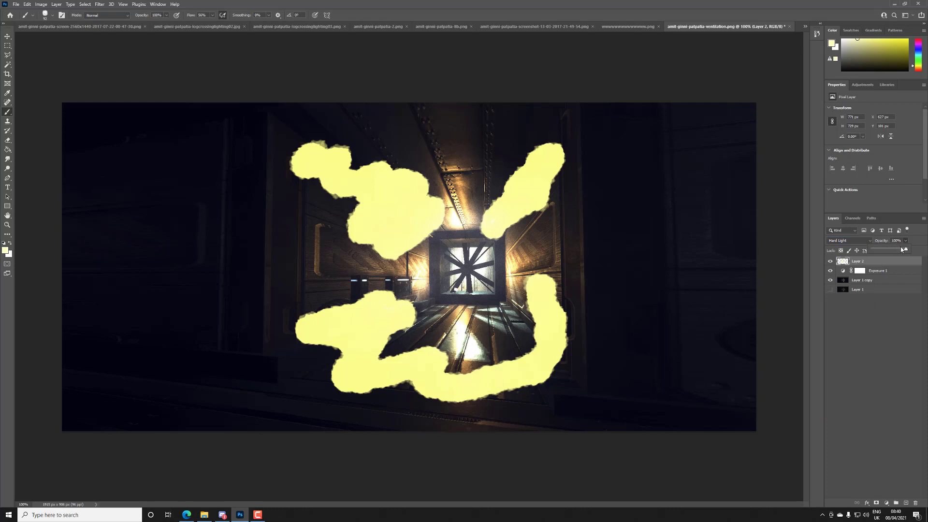
{"action": "left_click_drag", "start_coordinate": [882, 252], "coordinate": [873, 256]}
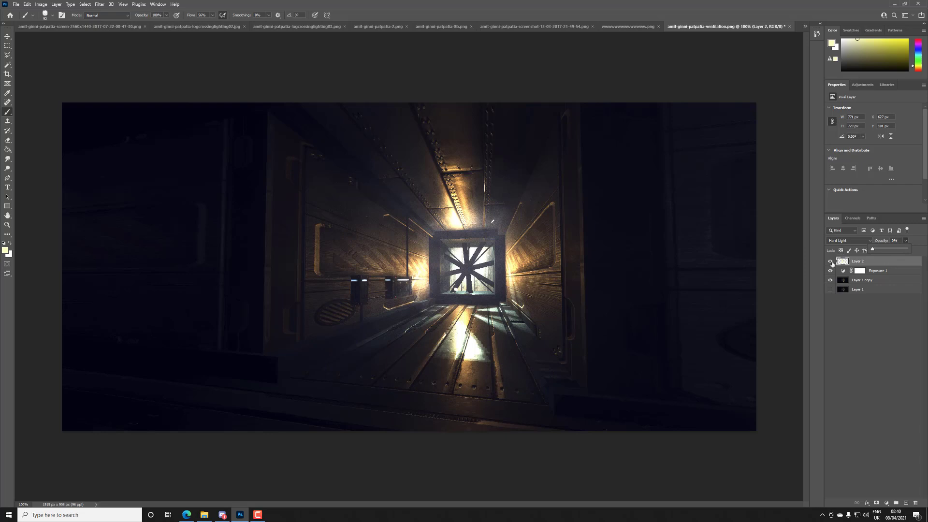
{"action": "left_click_drag", "start_coordinate": [874, 249], "coordinate": [871, 250]}
{"action": "left_click_drag", "start_coordinate": [876, 249], "coordinate": [878, 250]}
{"action": "left_click", "coordinate": [358, 179]}
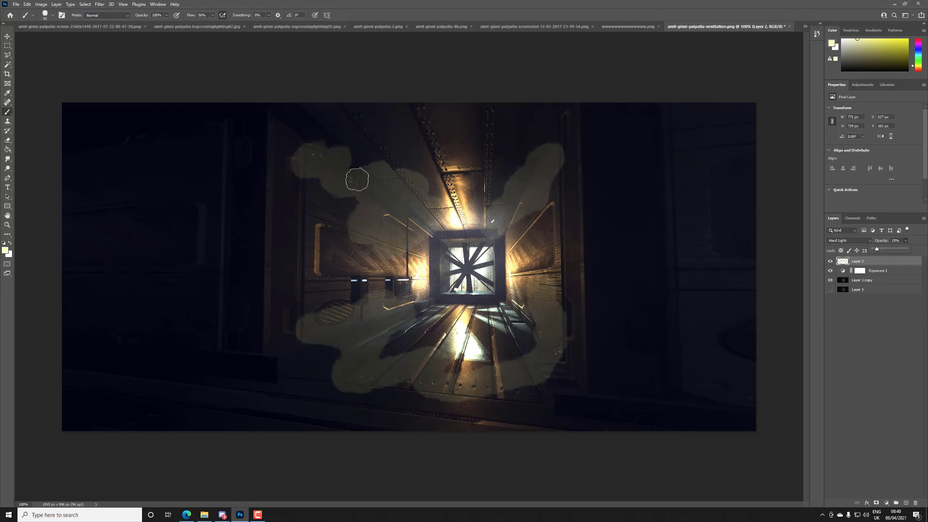
Step: Erase the pale yellow strokes around the fan with a larger eraser
{"action": "key", "text": "e"}
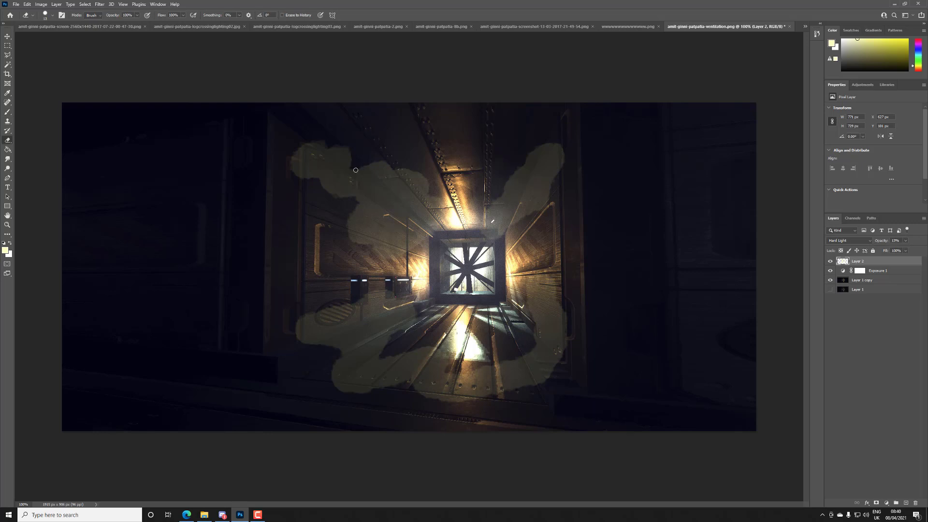
{"action": "right_click", "coordinate": [354, 166]}
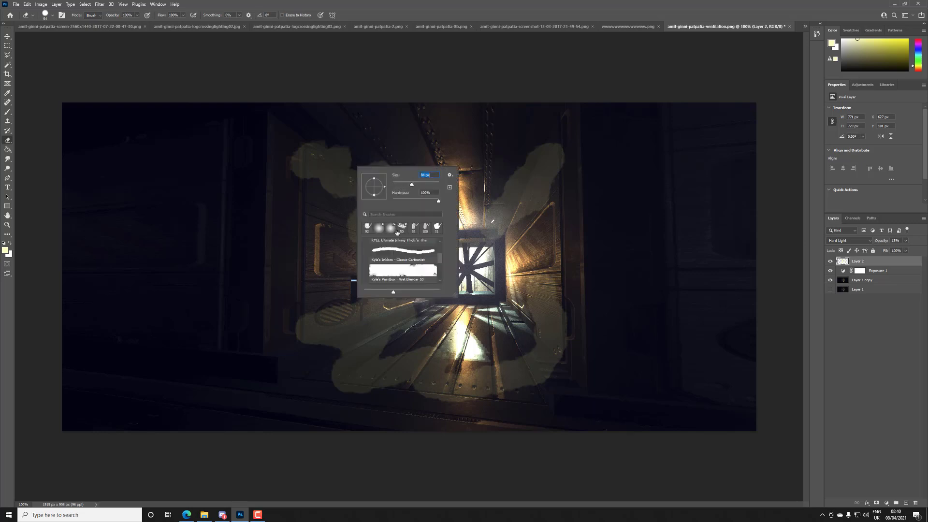
{"action": "mouse_move", "coordinate": [306, 154]}
{"action": "left_mouse_down"}
{"action": "mouse_move", "coordinate": [291, 153]}
{"action": "mouse_move", "coordinate": [275, 201]}
{"action": "mouse_move", "coordinate": [399, 170]}
{"action": "mouse_move", "coordinate": [387, 257]}
{"action": "mouse_move", "coordinate": [433, 179]}
{"action": "mouse_move", "coordinate": [559, 176]}
{"action": "mouse_move", "coordinate": [502, 327]}
{"action": "mouse_move", "coordinate": [534, 317]}
{"action": "mouse_move", "coordinate": [442, 424]}
{"action": "mouse_move", "coordinate": [318, 387]}
{"action": "mouse_move", "coordinate": [444, 393]}
{"action": "mouse_move", "coordinate": [365, 338]}
{"action": "mouse_move", "coordinate": [277, 343]}
{"action": "left_mouse_up"}
Step: Brush a grey-green sampled from the lit floor over the shaft's walls, ceiling and floor on the Hard Light layer
{"action": "key", "text": "b"}
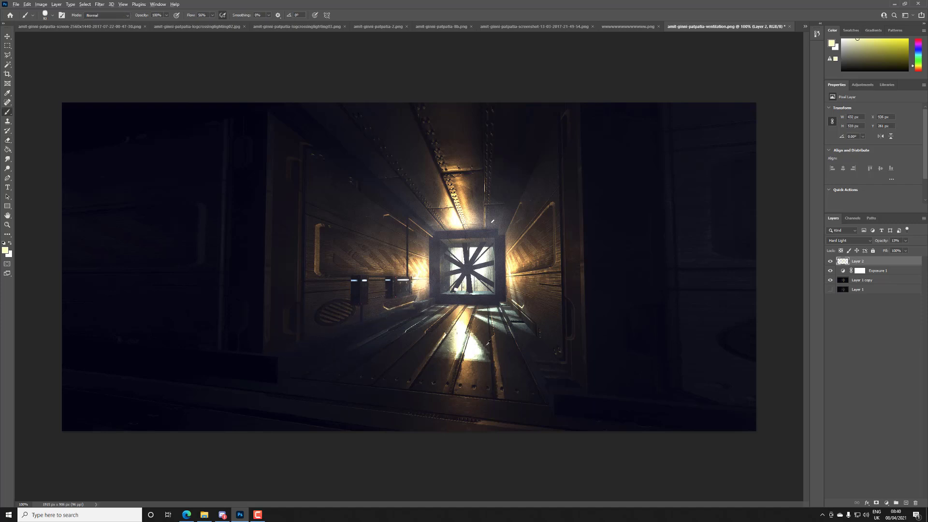
{"action": "left_click", "coordinate": [484, 346], "text": "alt"}
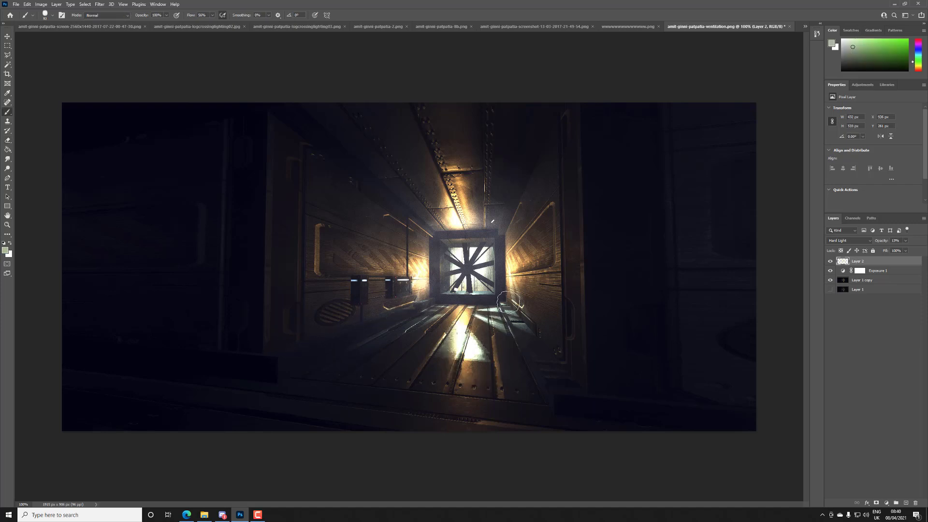
{"action": "mouse_move", "coordinate": [518, 330]}
{"action": "left_mouse_down"}
{"action": "mouse_move", "coordinate": [513, 305]}
{"action": "mouse_move", "coordinate": [459, 304]}
{"action": "mouse_move", "coordinate": [428, 327]}
{"action": "mouse_move", "coordinate": [497, 339]}
{"action": "left_mouse_up"}
{"action": "mouse_move", "coordinate": [436, 302]}
{"action": "left_mouse_down"}
{"action": "mouse_move", "coordinate": [440, 248]}
{"action": "mouse_move", "coordinate": [458, 232]}
{"action": "mouse_move", "coordinate": [493, 239]}
{"action": "mouse_move", "coordinate": [463, 293]}
{"action": "left_mouse_up"}
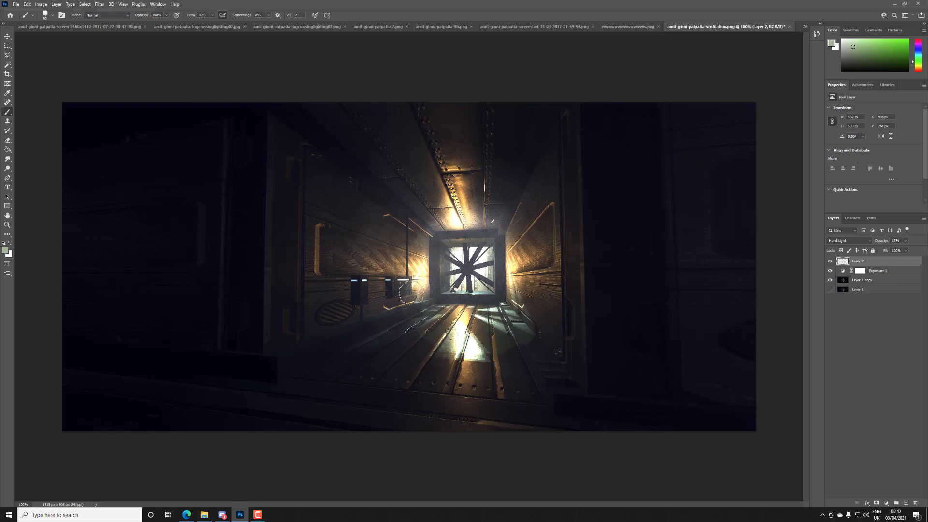
{"action": "mouse_move", "coordinate": [397, 269]}
{"action": "left_mouse_down"}
{"action": "mouse_move", "coordinate": [481, 228]}
{"action": "mouse_move", "coordinate": [495, 251]}
{"action": "mouse_move", "coordinate": [499, 207]}
{"action": "mouse_move", "coordinate": [526, 304]}
{"action": "mouse_move", "coordinate": [535, 211]}
{"action": "mouse_move", "coordinate": [519, 195]}
{"action": "mouse_move", "coordinate": [416, 213]}
{"action": "mouse_move", "coordinate": [380, 282]}
{"action": "mouse_move", "coordinate": [399, 325]}
{"action": "mouse_move", "coordinate": [516, 347]}
{"action": "mouse_move", "coordinate": [556, 285]}
{"action": "mouse_move", "coordinate": [542, 170]}
{"action": "mouse_move", "coordinate": [507, 203]}
{"action": "mouse_move", "coordinate": [531, 115]}
{"action": "mouse_move", "coordinate": [283, 118]}
{"action": "mouse_move", "coordinate": [471, 131]}
{"action": "mouse_move", "coordinate": [436, 147]}
{"action": "mouse_move", "coordinate": [440, 185]}
{"action": "mouse_move", "coordinate": [308, 133]}
{"action": "mouse_move", "coordinate": [286, 152]}
{"action": "mouse_move", "coordinate": [277, 141]}
{"action": "mouse_move", "coordinate": [281, 342]}
{"action": "mouse_move", "coordinate": [310, 117]}
{"action": "mouse_move", "coordinate": [314, 282]}
{"action": "mouse_move", "coordinate": [332, 345]}
{"action": "mouse_move", "coordinate": [353, 344]}
{"action": "mouse_move", "coordinate": [373, 310]}
{"action": "mouse_move", "coordinate": [366, 253]}
{"action": "mouse_move", "coordinate": [382, 215]}
{"action": "mouse_move", "coordinate": [386, 223]}
{"action": "mouse_move", "coordinate": [361, 182]}
{"action": "mouse_move", "coordinate": [400, 173]}
{"action": "mouse_move", "coordinate": [363, 171]}
{"action": "mouse_move", "coordinate": [392, 172]}
{"action": "mouse_move", "coordinate": [398, 143]}
{"action": "mouse_move", "coordinate": [355, 292]}
{"action": "left_mouse_up"}
{"action": "mouse_move", "coordinate": [552, 156]}
{"action": "left_mouse_down"}
{"action": "mouse_move", "coordinate": [548, 187]}
{"action": "mouse_move", "coordinate": [551, 134]}
{"action": "mouse_move", "coordinate": [576, 217]}
{"action": "mouse_move", "coordinate": [564, 373]}
{"action": "left_mouse_up"}
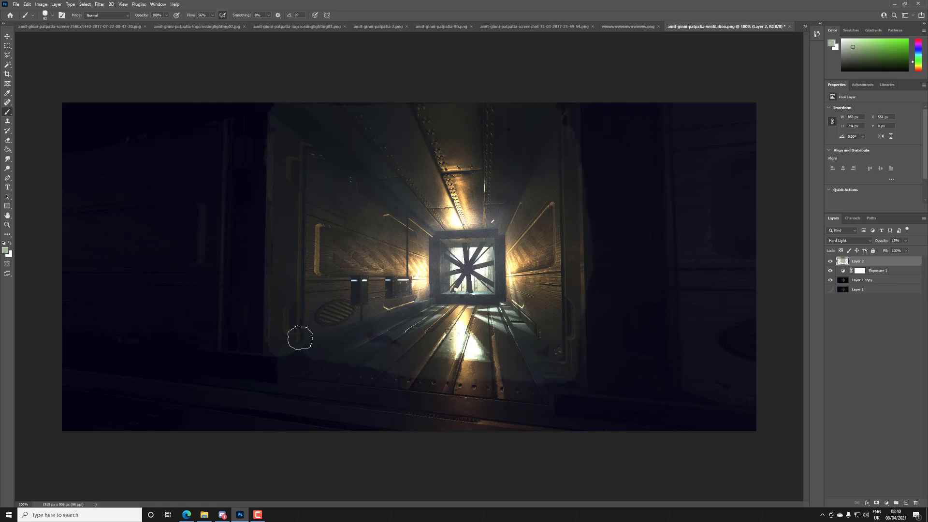
{"action": "mouse_move", "coordinate": [462, 340]}
{"action": "left_mouse_down"}
{"action": "mouse_move", "coordinate": [543, 345]}
{"action": "mouse_move", "coordinate": [559, 357]}
{"action": "mouse_move", "coordinate": [343, 350]}
{"action": "mouse_move", "coordinate": [341, 364]}
{"action": "mouse_move", "coordinate": [278, 363]}
{"action": "mouse_move", "coordinate": [496, 370]}
{"action": "mouse_move", "coordinate": [566, 357]}
{"action": "mouse_move", "coordinate": [572, 338]}
{"action": "left_mouse_up"}
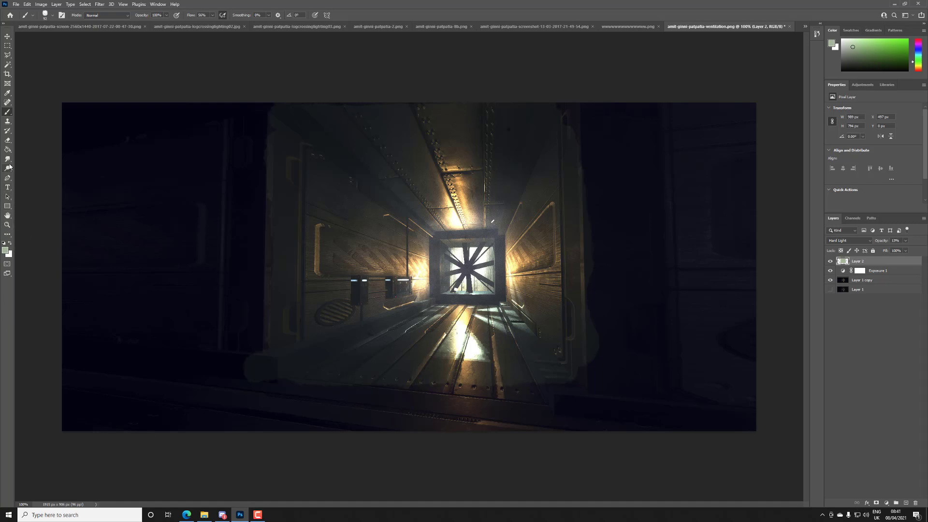
Step: Fill the painted shaft area with white sampled from the bright floor highlight, using the Paint Bucket tool
{"action": "left_click", "coordinate": [6, 149]}
{"action": "right_click", "coordinate": [6, 151]}
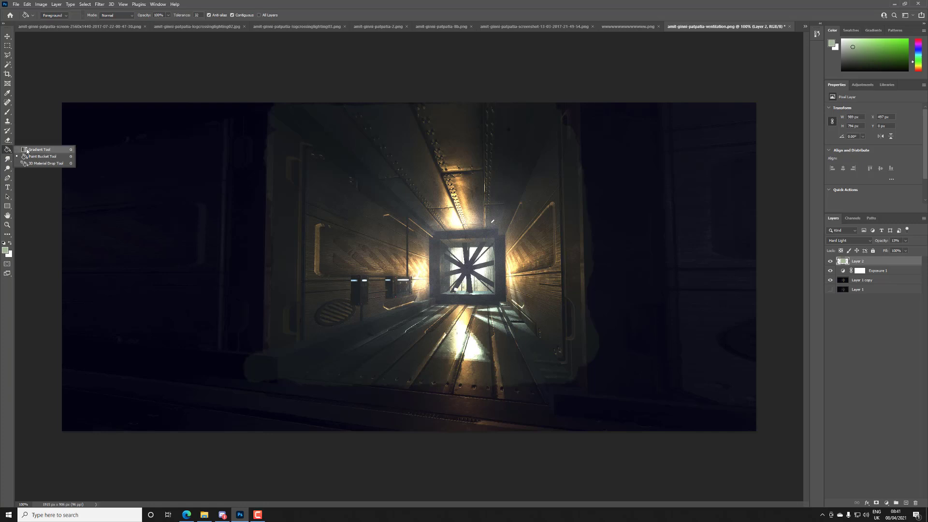
{"action": "left_click", "coordinate": [30, 158]}
{"action": "left_click", "coordinate": [5, 249]}
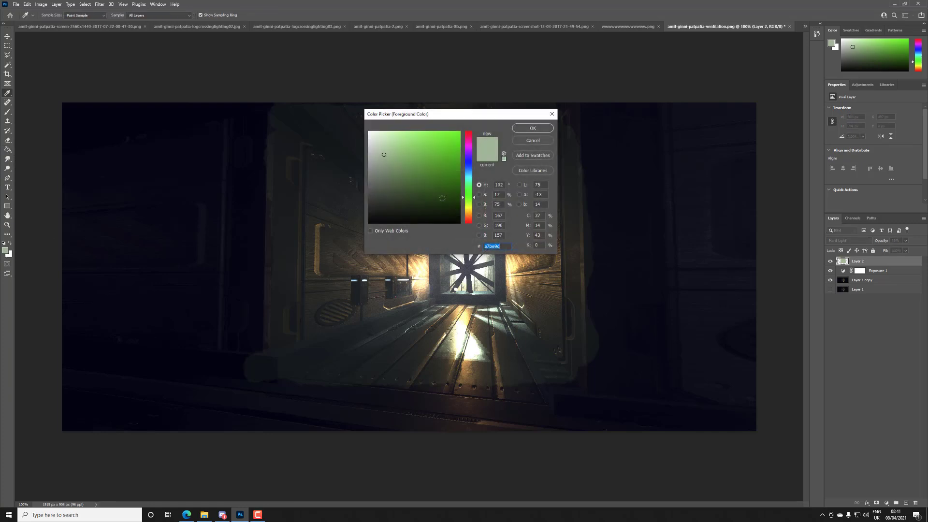
{"action": "left_click", "coordinate": [522, 141]}
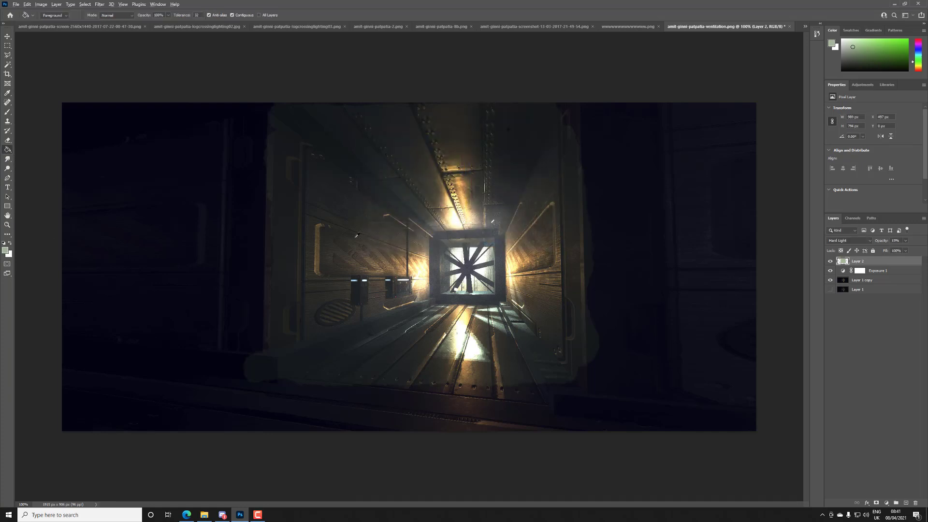
{"action": "left_click", "coordinate": [830, 261]}
{"action": "left_click", "coordinate": [457, 338], "text": "alt"}
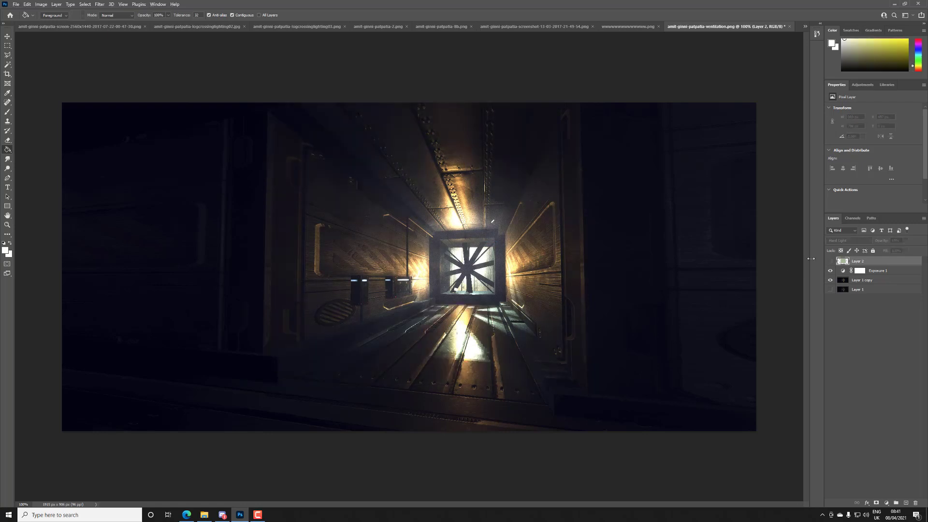
{"action": "left_click", "coordinate": [831, 262]}
{"action": "left_click", "coordinate": [438, 255]}
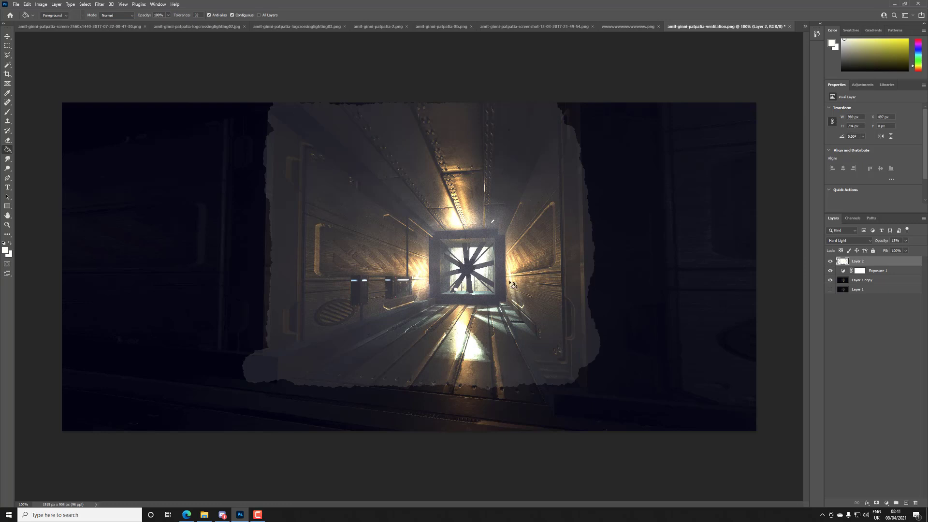
Step: Recolour the painted shaft area with the pale yellow sampled from the glowing wall beside the fan, hiding the layer while sampling
{"action": "left_click", "coordinate": [831, 262]}
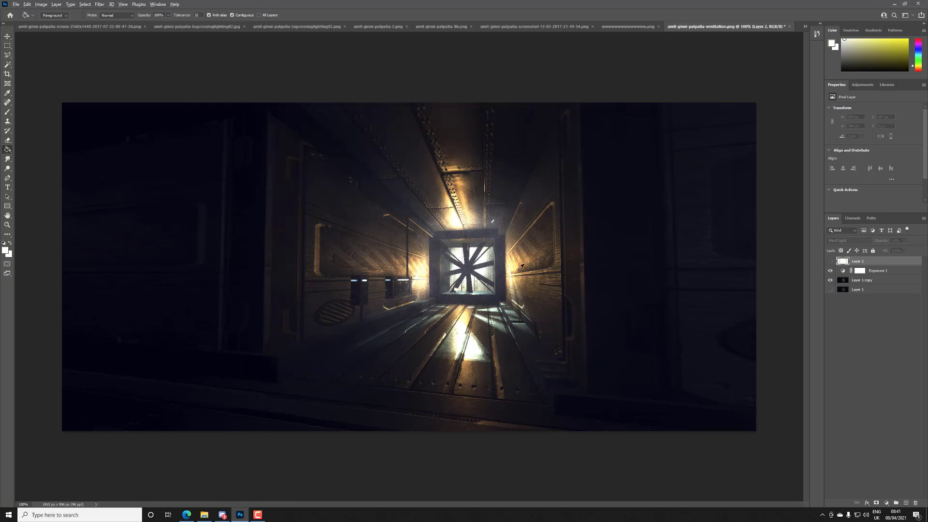
{"action": "left_click", "coordinate": [514, 267], "text": "alt"}
{"action": "left_click", "coordinate": [831, 262]}
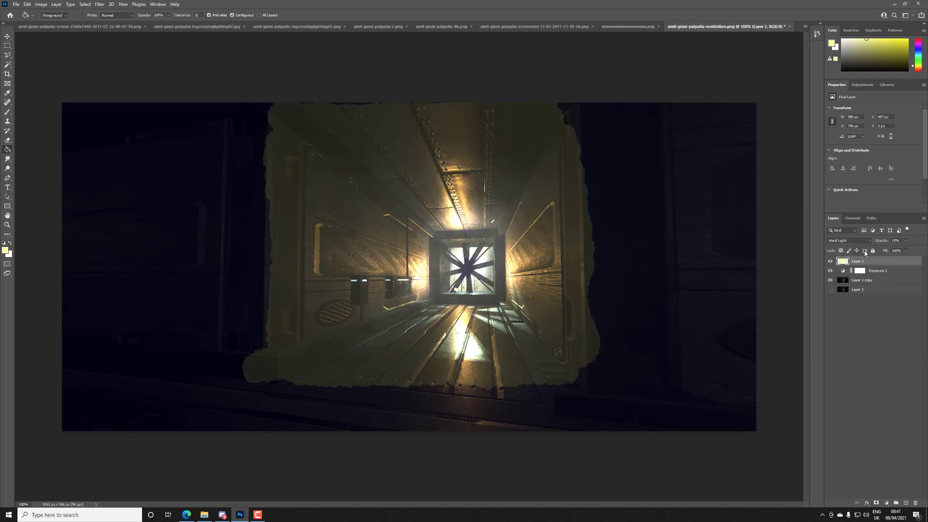
Step: Change the yellow layer's blend mode to Multiply and raise its opacity
{"action": "left_click", "coordinate": [859, 240]}
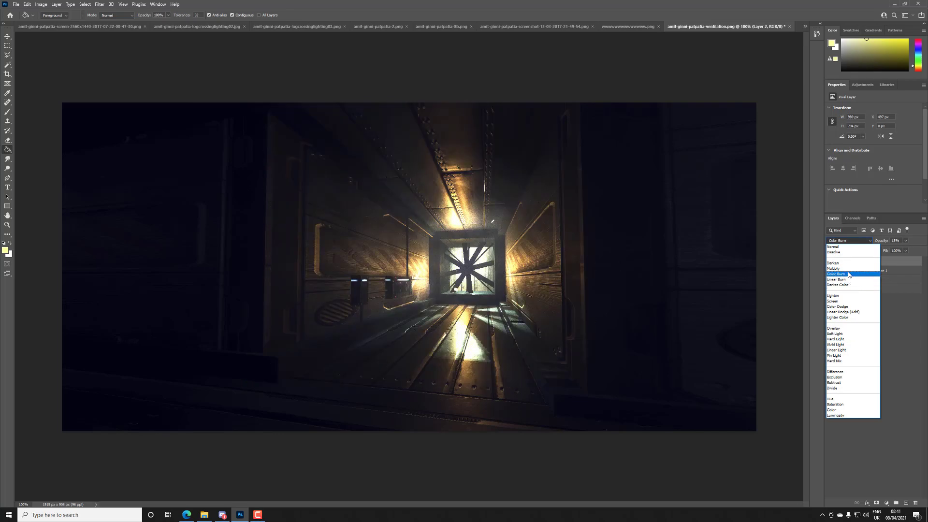
{"action": "left_click", "coordinate": [849, 270]}
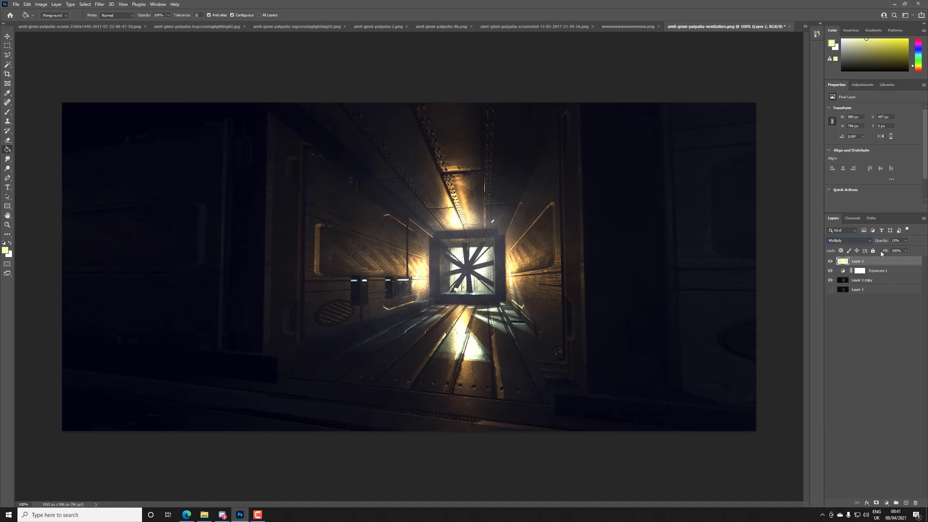
{"action": "left_click", "coordinate": [907, 241]}
{"action": "left_click", "coordinate": [879, 327]}
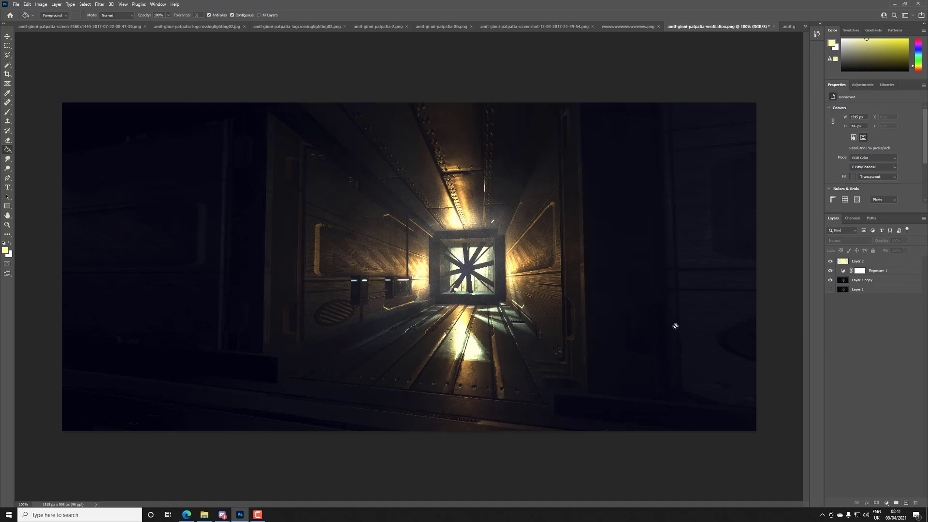
Step: Add a new layer above the yellow one and brush the dark blue sampled from the shadowed wall over both outer sides
{"action": "left_click", "coordinate": [890, 262]}
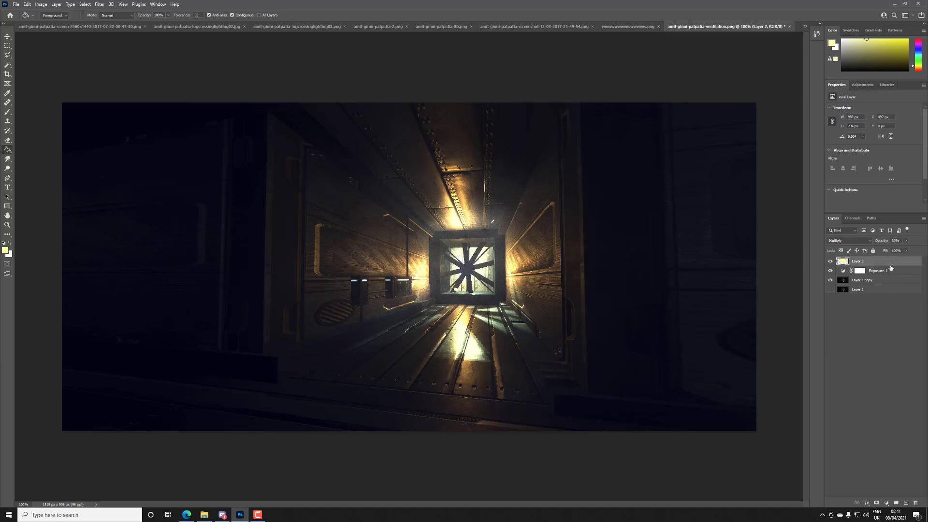
{"action": "left_click", "coordinate": [907, 504]}
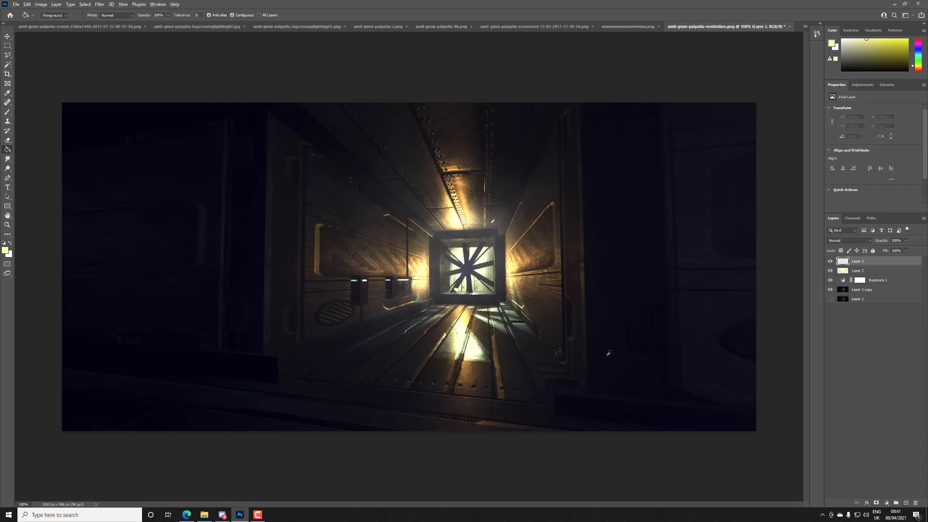
{"action": "left_click", "coordinate": [701, 298], "text": "alt"}
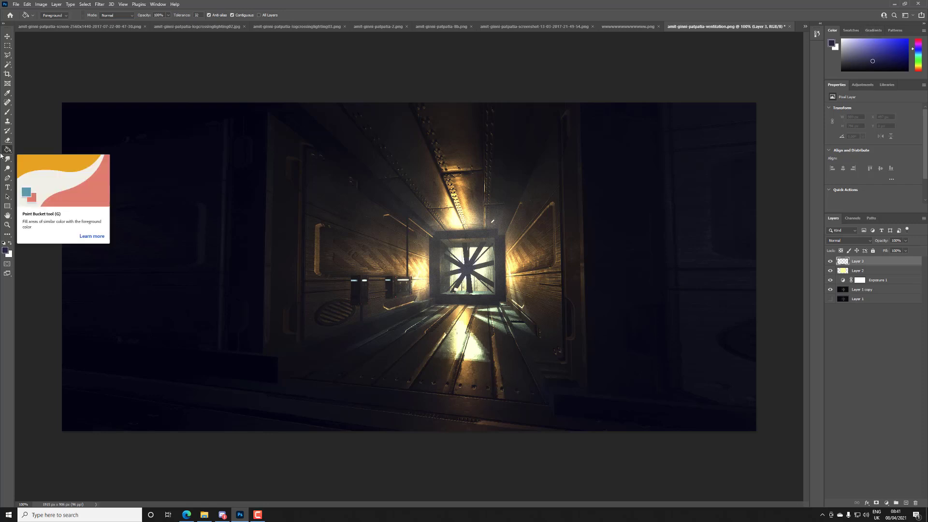
{"action": "left_click", "coordinate": [7, 112]}
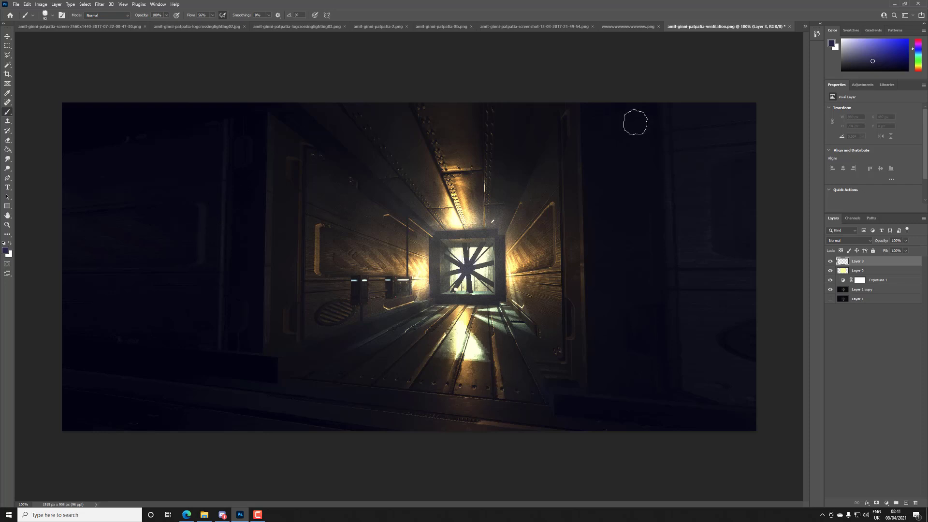
{"action": "mouse_move", "coordinate": [601, 126]}
{"action": "left_mouse_down"}
{"action": "mouse_move", "coordinate": [603, 439]}
{"action": "mouse_move", "coordinate": [700, 87]}
{"action": "mouse_move", "coordinate": [636, 249]}
{"action": "mouse_move", "coordinate": [711, 159]}
{"action": "mouse_move", "coordinate": [723, 269]}
{"action": "mouse_move", "coordinate": [744, 314]}
{"action": "left_mouse_up"}
{"action": "left_click_drag", "start_coordinate": [145, 97], "coordinate": [167, 430]}
{"action": "mouse_move", "coordinate": [139, 297]}
{"action": "left_mouse_down"}
{"action": "mouse_move", "coordinate": [61, 207]}
{"action": "mouse_move", "coordinate": [116, 123]}
{"action": "mouse_move", "coordinate": [101, 150]}
{"action": "mouse_move", "coordinate": [121, 200]}
{"action": "mouse_move", "coordinate": [147, 149]}
{"action": "mouse_move", "coordinate": [198, 336]}
{"action": "mouse_move", "coordinate": [174, 441]}
{"action": "mouse_move", "coordinate": [241, 237]}
{"action": "left_mouse_up"}
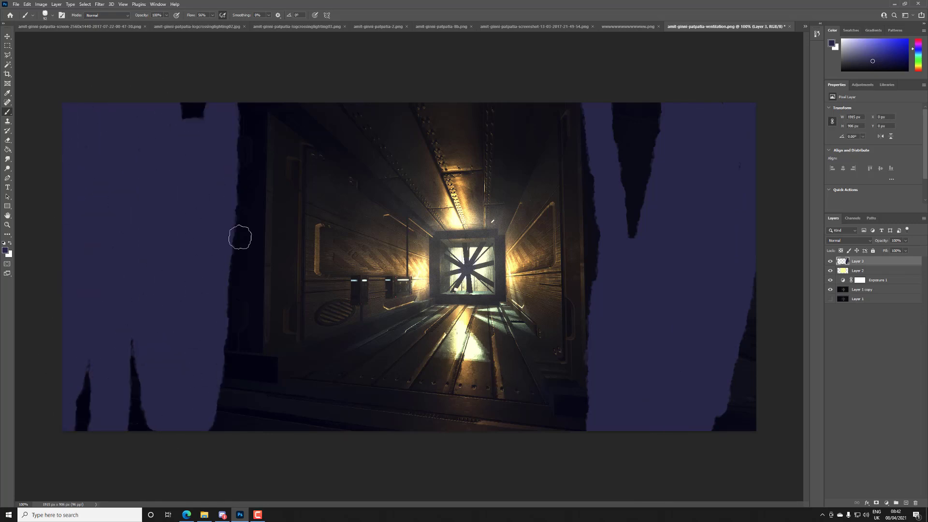
Step: Set the dark blue layer's blend mode to Color Dodge and reduce its opacity
{"action": "left_click", "coordinate": [866, 240]}
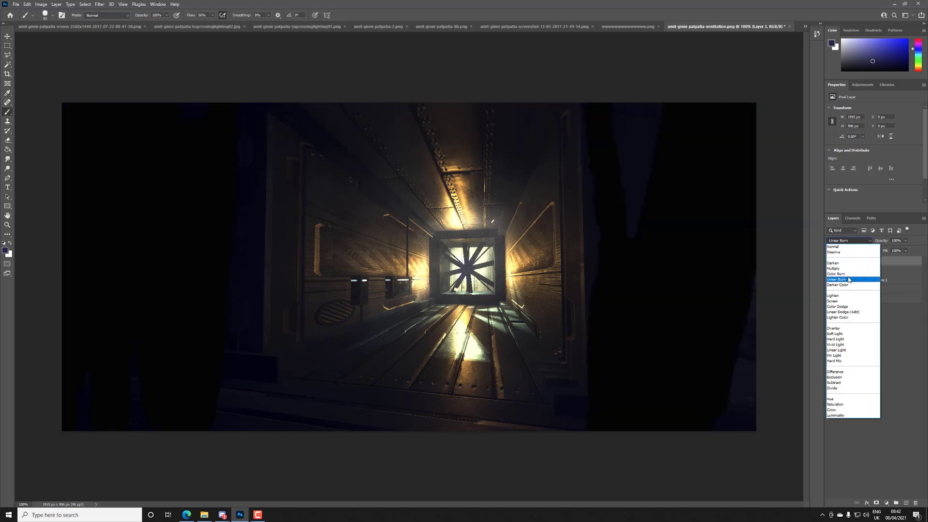
{"action": "left_click", "coordinate": [850, 307]}
{"action": "left_click", "coordinate": [906, 241]}
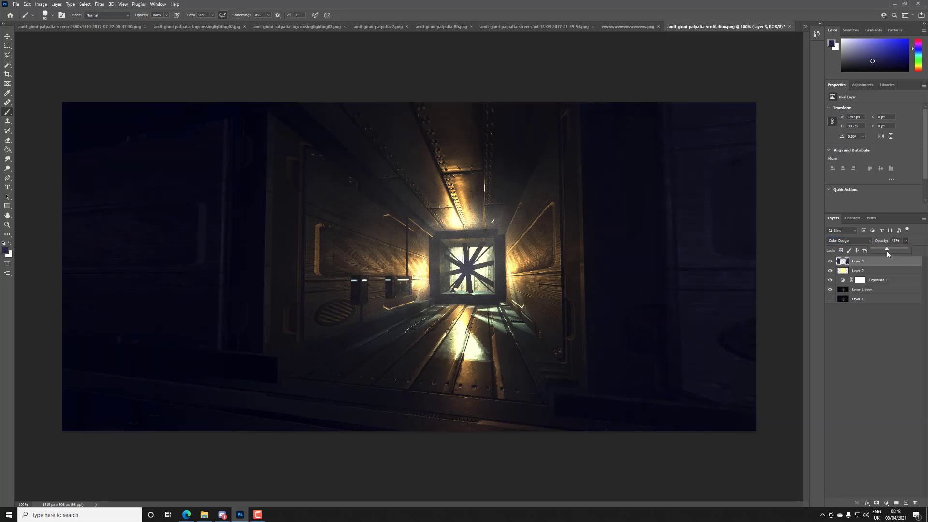
Step: Group all layers above the original ventilation image and toggle the group's visibility to compare before and after
{"action": "left_click", "coordinate": [860, 290], "text": "shift"}
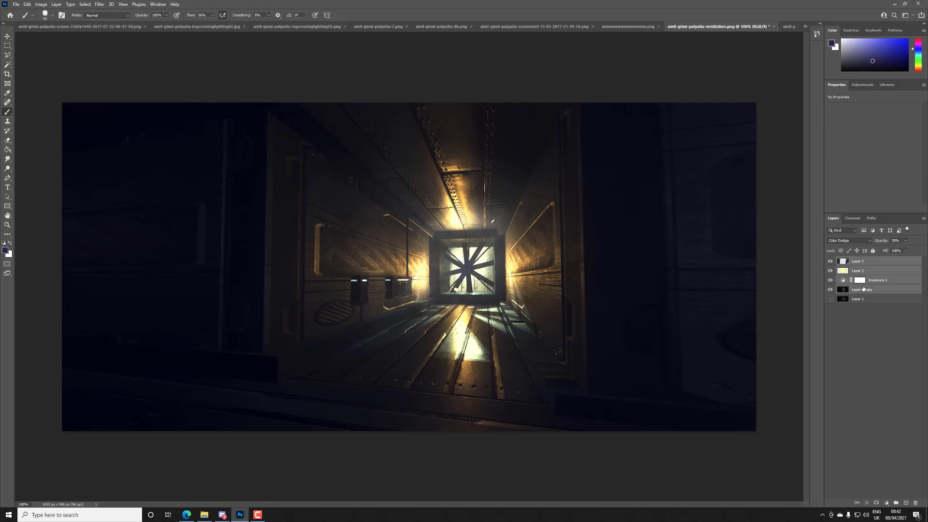
{"action": "left_click", "coordinate": [897, 503]}
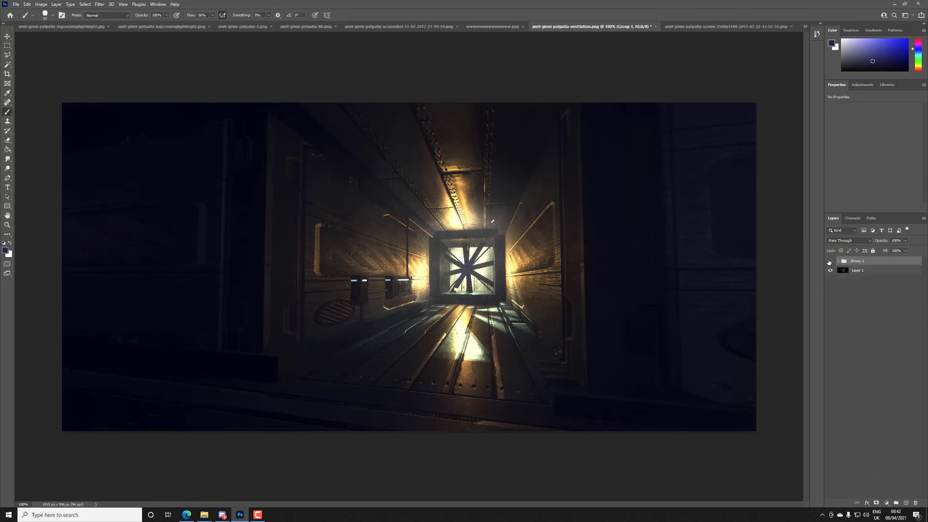
{"action": "left_click", "coordinate": [830, 262]}
{"action": "left_click", "coordinate": [830, 263]}
{"action": "left_click", "coordinate": [830, 262]}
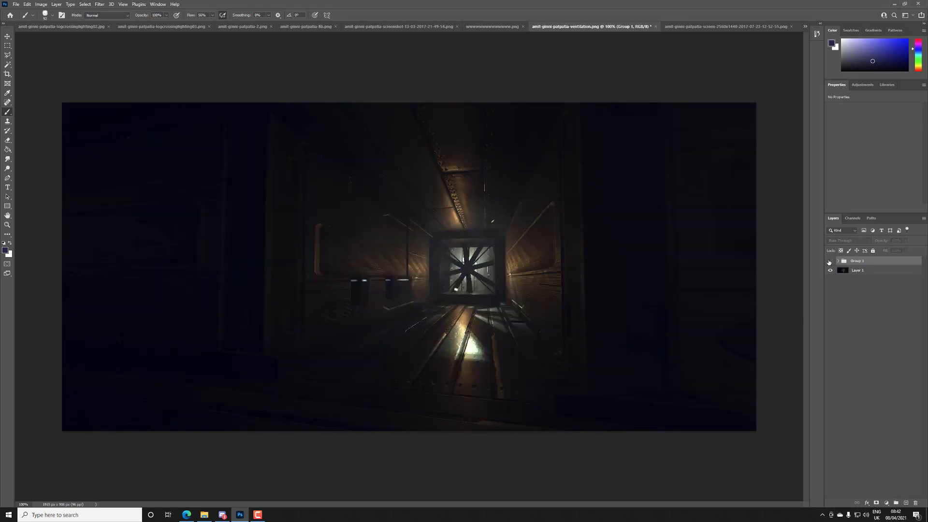
{"action": "left_click", "coordinate": [829, 262]}
Step: Switch to the daylight forest path image and add a Hue/Saturation adjustment layer with saturation at -100
{"action": "key", "text": "ctrl+Tab"}
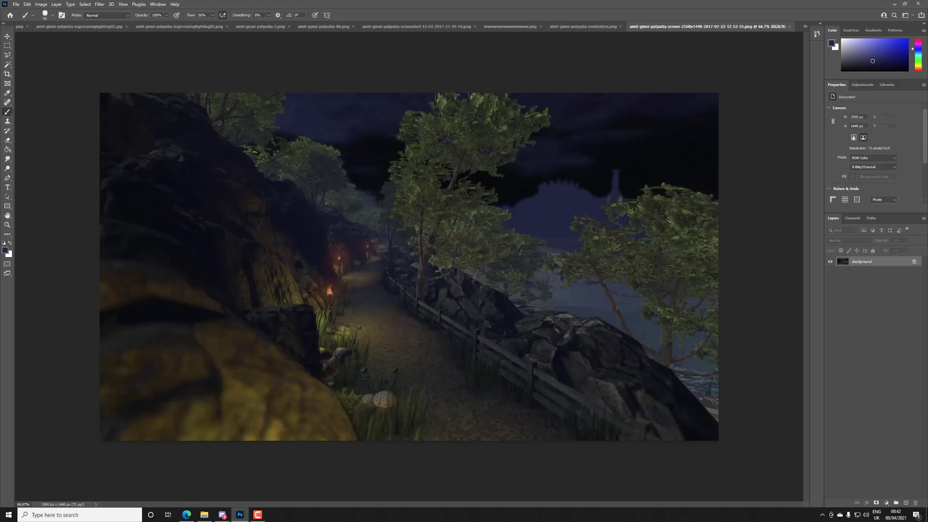
{"action": "key", "text": "ctrl+Tab"}
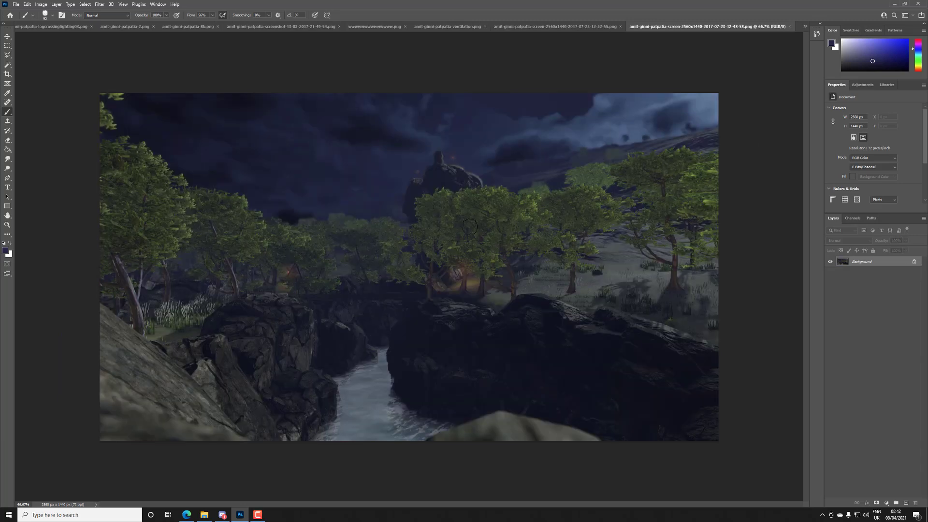
{"action": "key", "text": "ctrl+Tab"}
{"action": "key", "text": "ctrl+Tab"}
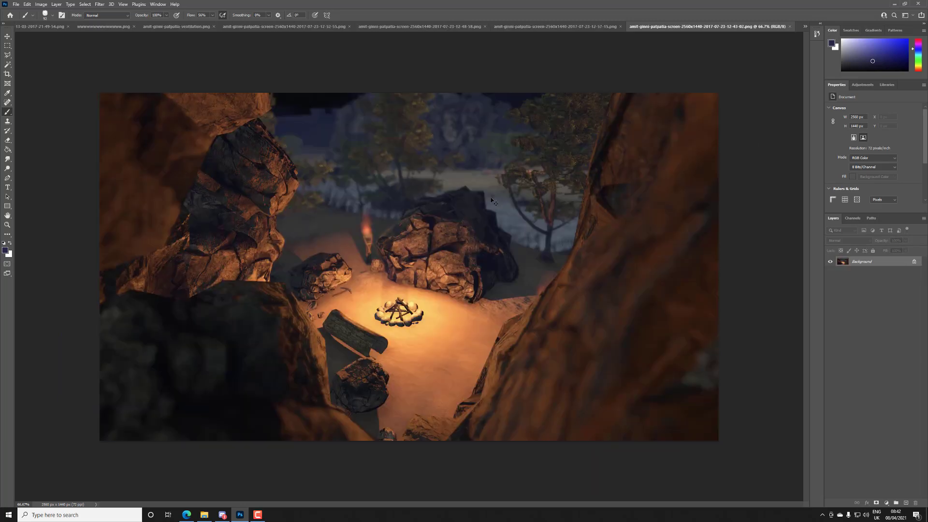
{"action": "key", "text": "ctrl+Tab"}
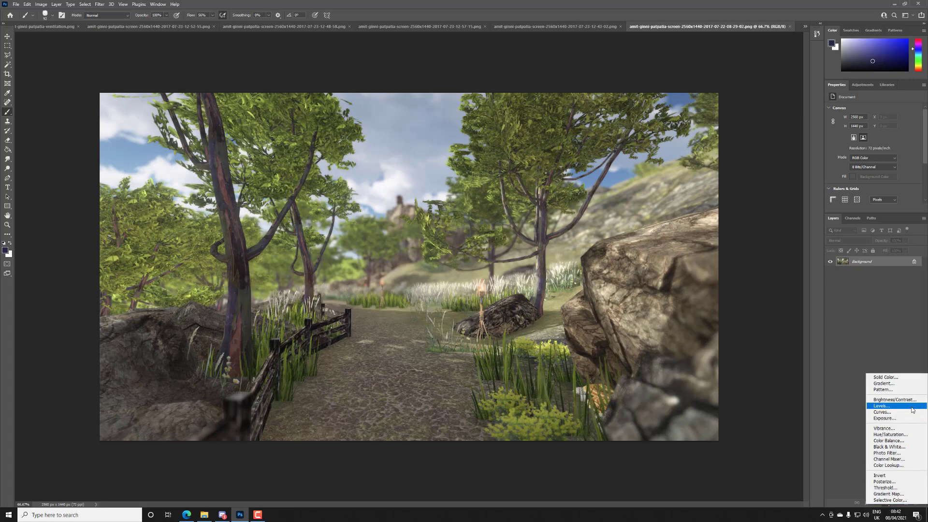
{"action": "left_click", "coordinate": [899, 436]}
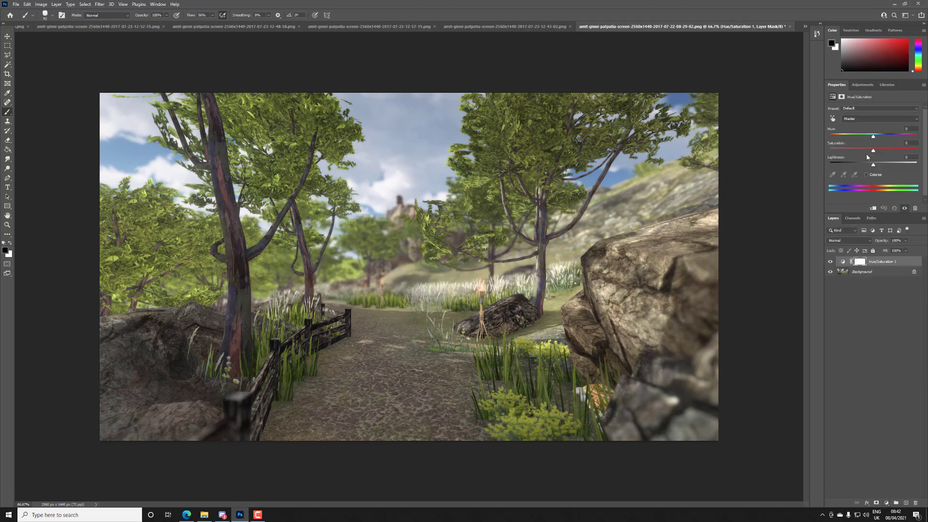
{"action": "left_click_drag", "start_coordinate": [873, 151], "coordinate": [779, 156]}
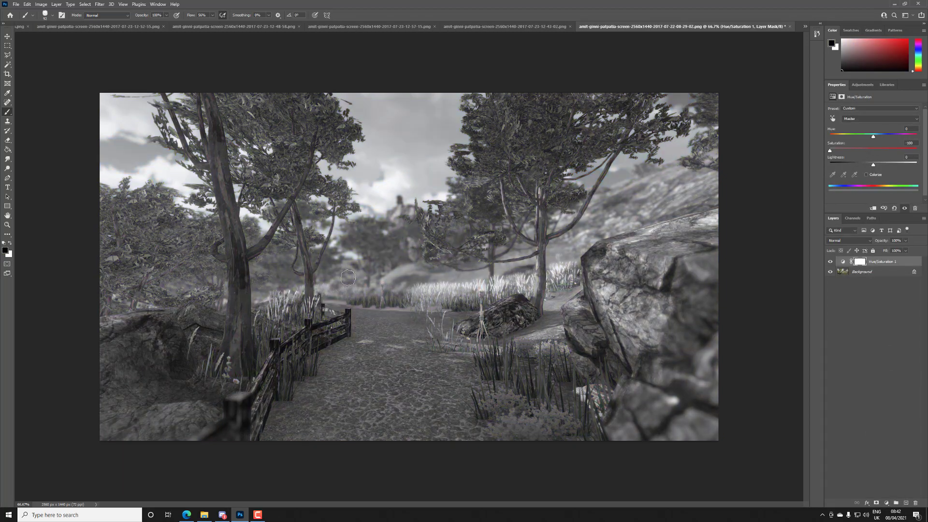
Step: Duplicate the Background layer beneath the Hue/Saturation adjustment and hide the original
{"action": "left_click", "coordinate": [904, 503]}
{"action": "key", "text": "ctrl+z"}
{"action": "left_click", "coordinate": [865, 274]}
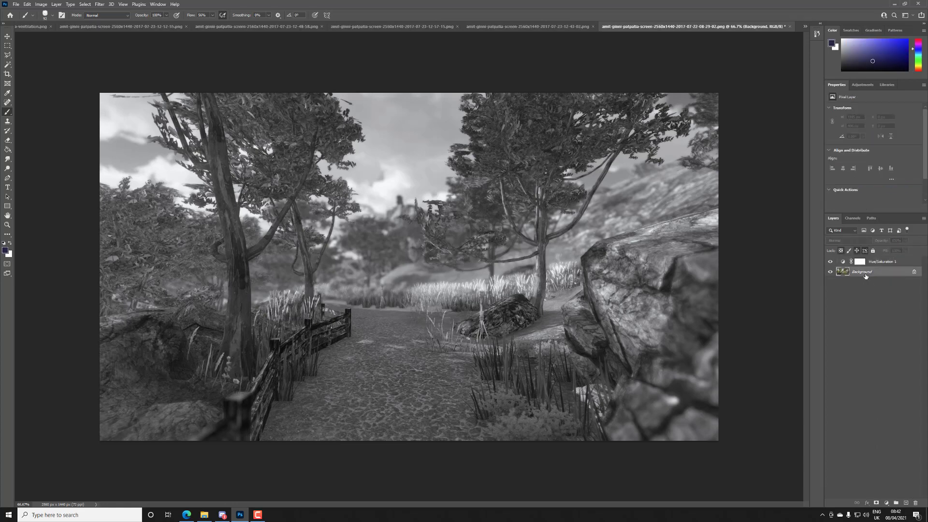
{"action": "right_click", "coordinate": [866, 276]}
{"action": "left_click", "coordinate": [877, 289]}
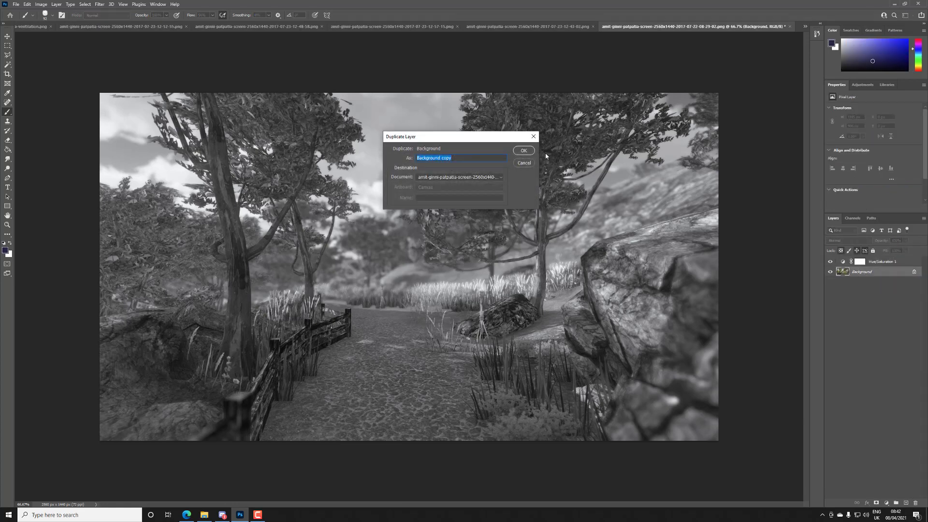
{"action": "left_click", "coordinate": [524, 150]}
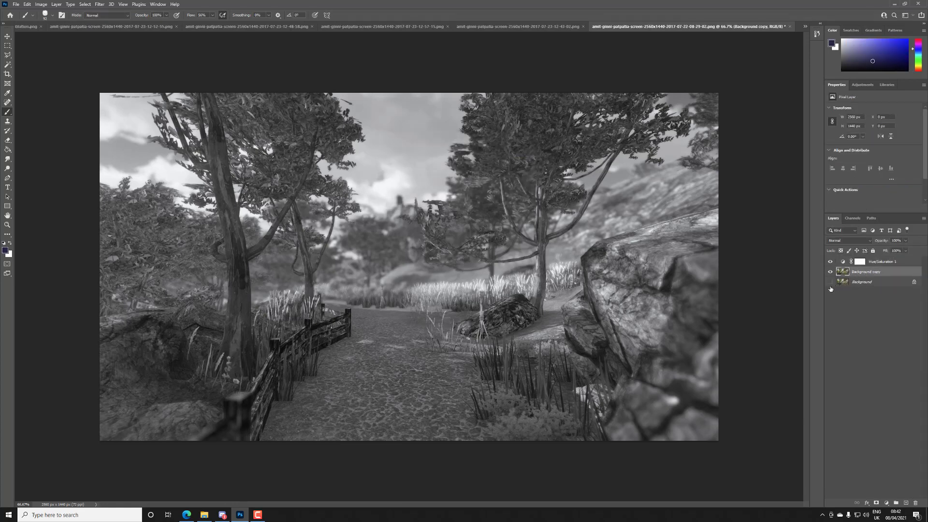
Step: Brighten the sky and clouds around and between the trees on the background copy with the Dodge tool, using the Midtones range
{"action": "left_click", "coordinate": [8, 159]}
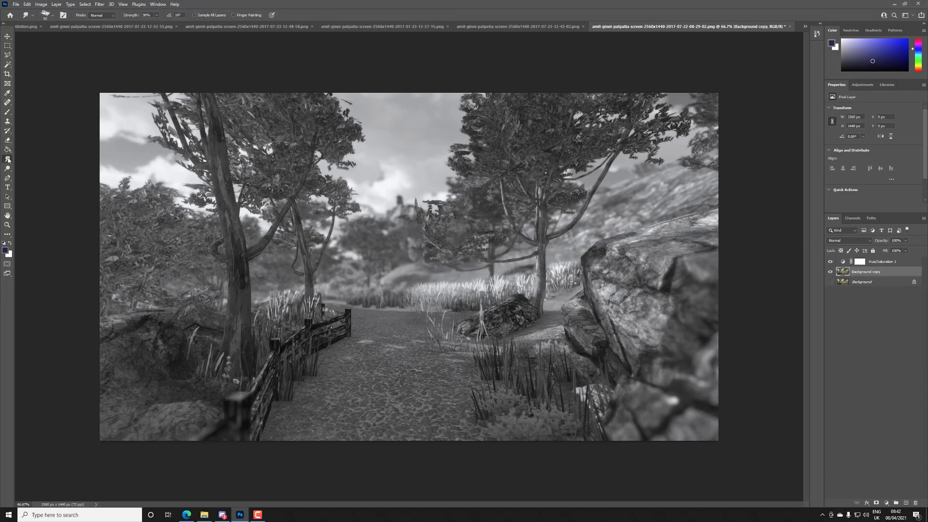
{"action": "left_click", "coordinate": [8, 169]}
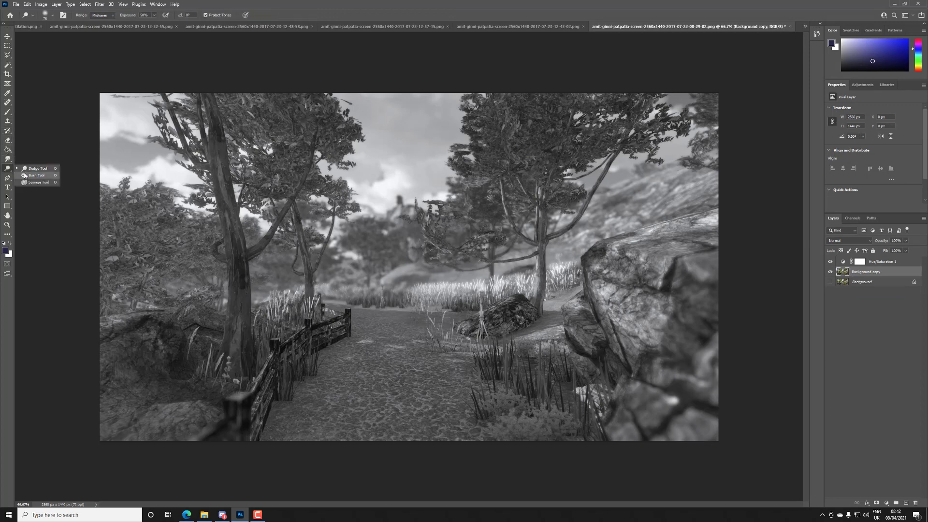
{"action": "left_click", "coordinate": [29, 175]}
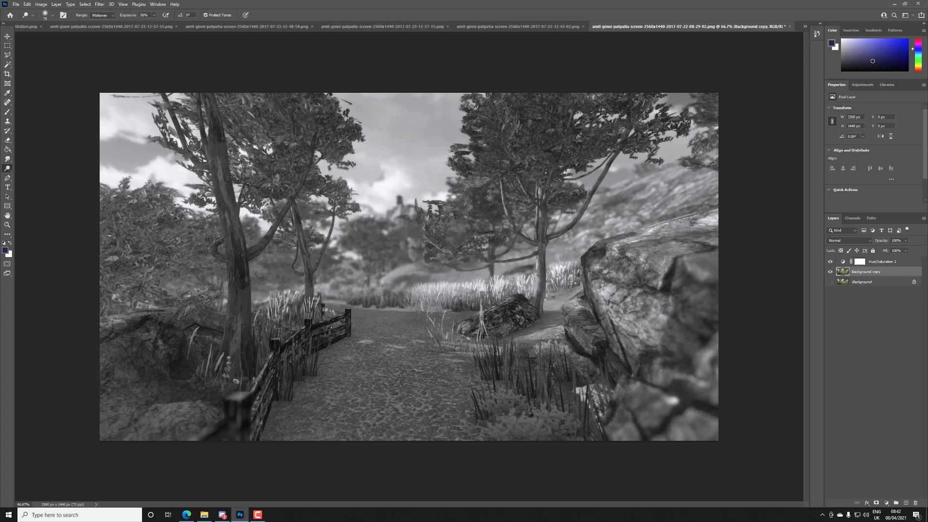
{"action": "mouse_move", "coordinate": [194, 144]}
{"action": "left_mouse_down"}
{"action": "mouse_move", "coordinate": [116, 102]}
{"action": "mouse_move", "coordinate": [131, 153]}
{"action": "mouse_move", "coordinate": [171, 178]}
{"action": "mouse_move", "coordinate": [140, 168]}
{"action": "mouse_move", "coordinate": [120, 95]}
{"action": "mouse_move", "coordinate": [180, 152]}
{"action": "left_mouse_up"}
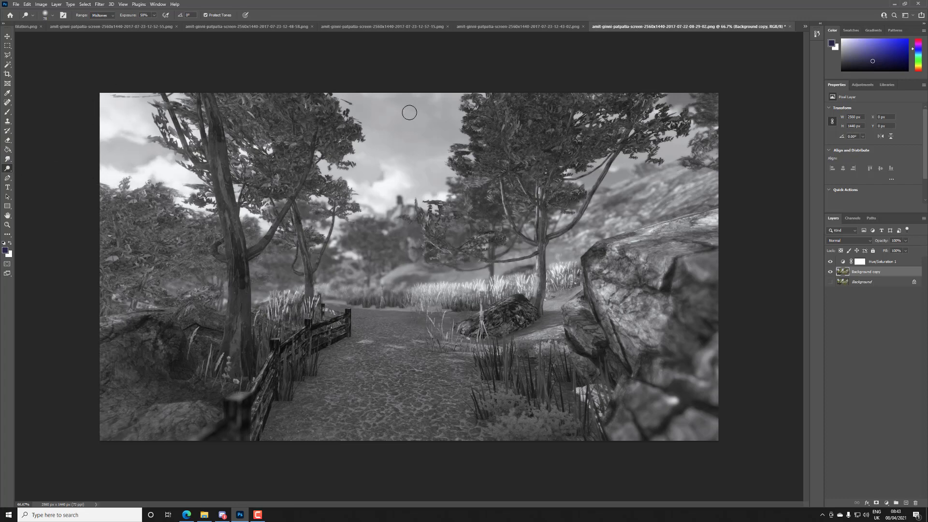
{"action": "mouse_move", "coordinate": [410, 113]}
{"action": "left_mouse_down"}
{"action": "mouse_move", "coordinate": [339, 101]}
{"action": "mouse_move", "coordinate": [359, 116]}
{"action": "mouse_move", "coordinate": [351, 122]}
{"action": "mouse_move", "coordinate": [416, 117]}
{"action": "mouse_move", "coordinate": [441, 99]}
{"action": "mouse_move", "coordinate": [456, 143]}
{"action": "mouse_move", "coordinate": [467, 133]}
{"action": "mouse_move", "coordinate": [420, 126]}
{"action": "mouse_move", "coordinate": [376, 152]}
{"action": "mouse_move", "coordinate": [357, 171]}
{"action": "mouse_move", "coordinate": [402, 172]}
{"action": "mouse_move", "coordinate": [396, 191]}
{"action": "mouse_move", "coordinate": [366, 214]}
{"action": "mouse_move", "coordinate": [407, 207]}
{"action": "mouse_move", "coordinate": [424, 163]}
{"action": "mouse_move", "coordinate": [415, 160]}
{"action": "mouse_move", "coordinate": [437, 125]}
{"action": "mouse_move", "coordinate": [405, 107]}
{"action": "left_mouse_up"}
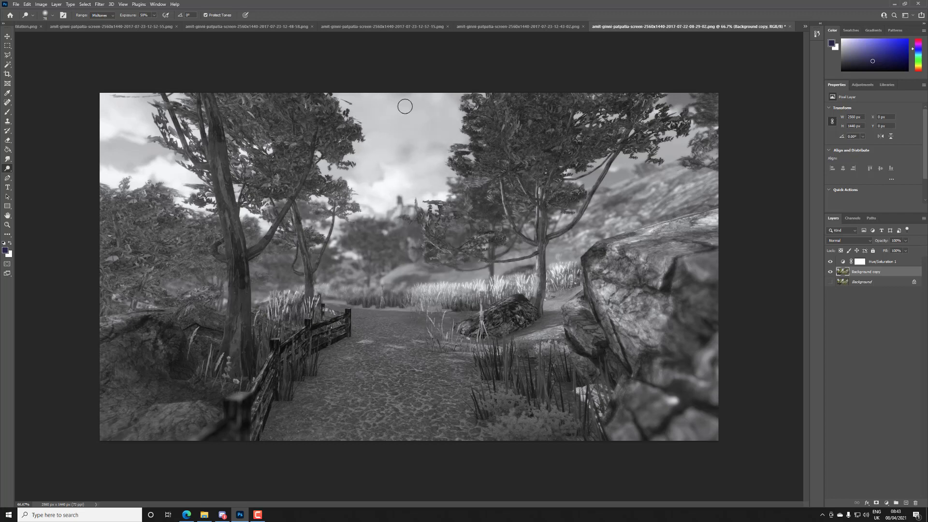
{"action": "mouse_move", "coordinate": [704, 145]}
{"action": "left_mouse_down"}
{"action": "mouse_move", "coordinate": [662, 159]}
{"action": "mouse_move", "coordinate": [687, 126]}
{"action": "mouse_move", "coordinate": [666, 104]}
{"action": "mouse_move", "coordinate": [607, 177]}
{"action": "mouse_move", "coordinate": [580, 179]}
{"action": "mouse_move", "coordinate": [706, 133]}
{"action": "mouse_move", "coordinate": [676, 113]}
{"action": "left_mouse_up"}
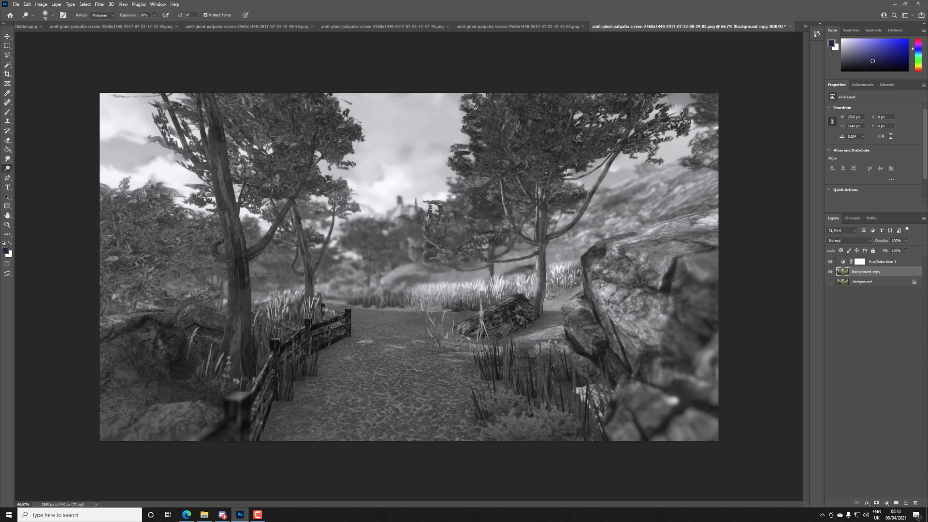
{"action": "mouse_move", "coordinate": [342, 111]}
{"action": "left_mouse_down"}
{"action": "mouse_move", "coordinate": [444, 98]}
{"action": "mouse_move", "coordinate": [351, 177]}
{"action": "mouse_move", "coordinate": [409, 184]}
{"action": "mouse_move", "coordinate": [381, 195]}
{"action": "mouse_move", "coordinate": [430, 194]}
{"action": "mouse_move", "coordinate": [395, 176]}
{"action": "left_mouse_up"}
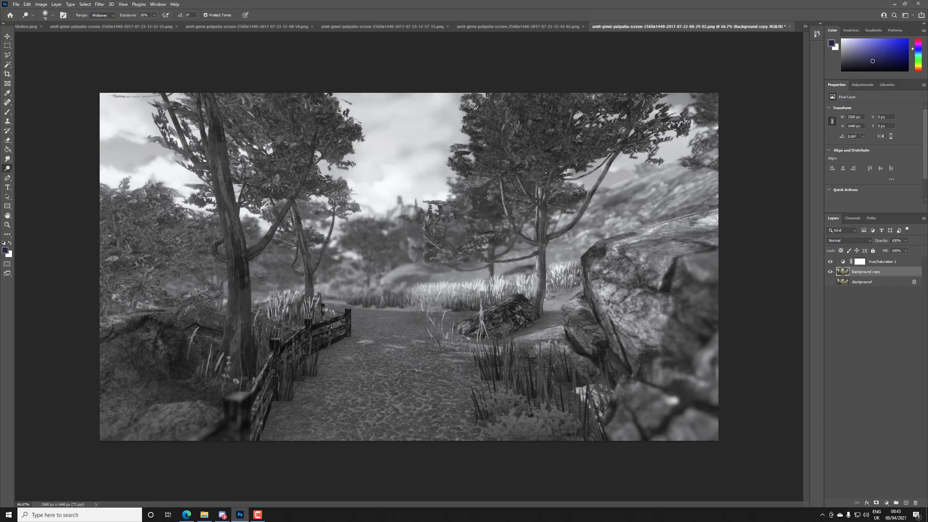
{"action": "mouse_move", "coordinate": [325, 172]}
{"action": "left_mouse_down"}
{"action": "mouse_move", "coordinate": [442, 139]}
{"action": "mouse_move", "coordinate": [370, 95]}
{"action": "left_mouse_up"}
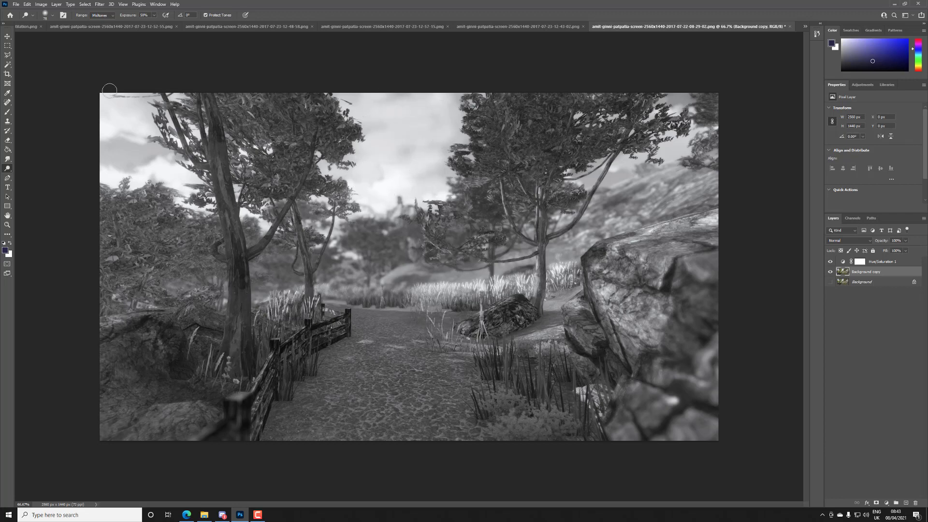
{"action": "mouse_move", "coordinate": [110, 90]}
{"action": "left_mouse_down"}
{"action": "mouse_move", "coordinate": [88, 130]}
{"action": "mouse_move", "coordinate": [107, 126]}
{"action": "mouse_move", "coordinate": [93, 133]}
{"action": "mouse_move", "coordinate": [130, 151]}
{"action": "mouse_move", "coordinate": [100, 171]}
{"action": "mouse_move", "coordinate": [183, 183]}
{"action": "left_mouse_up"}
{"action": "mouse_move", "coordinate": [659, 131]}
{"action": "left_mouse_down"}
{"action": "mouse_move", "coordinate": [659, 150]}
{"action": "mouse_move", "coordinate": [672, 150]}
{"action": "mouse_move", "coordinate": [692, 120]}
{"action": "mouse_move", "coordinate": [670, 105]}
{"action": "left_mouse_up"}
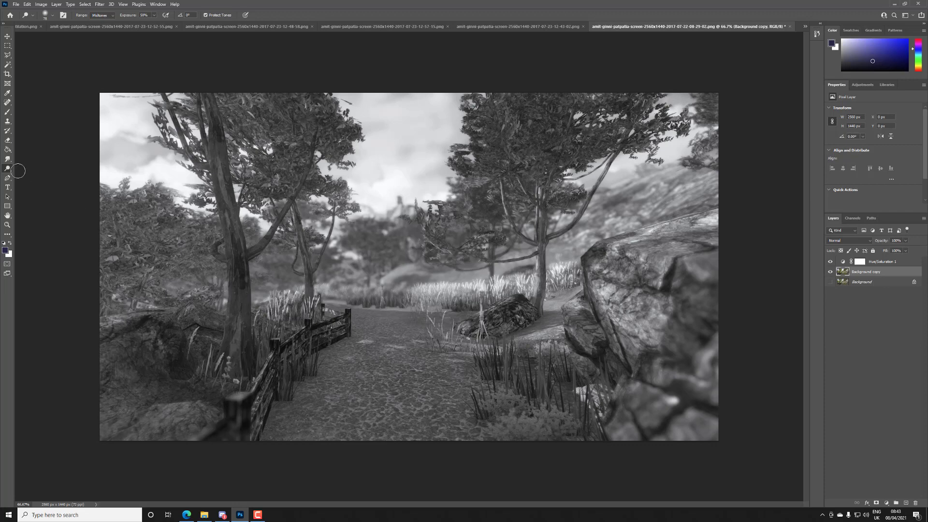
Step: Darken the tree trunks, branches and the small rock beside the path with the Burn tool
{"action": "right_click", "coordinate": [8, 171]}
{"action": "left_click", "coordinate": [29, 175]}
{"action": "left_click", "coordinate": [832, 261]}
{"action": "left_click", "coordinate": [831, 261]}
{"action": "mouse_move", "coordinate": [219, 168]}
{"action": "left_mouse_down"}
{"action": "mouse_move", "coordinate": [225, 288]}
{"action": "mouse_move", "coordinate": [219, 188]}
{"action": "mouse_move", "coordinate": [236, 240]}
{"action": "mouse_move", "coordinate": [236, 300]}
{"action": "mouse_move", "coordinate": [246, 235]}
{"action": "mouse_move", "coordinate": [216, 98]}
{"action": "mouse_move", "coordinate": [245, 332]}
{"action": "mouse_move", "coordinate": [200, 101]}
{"action": "mouse_move", "coordinate": [249, 330]}
{"action": "mouse_move", "coordinate": [234, 255]}
{"action": "mouse_move", "coordinate": [309, 172]}
{"action": "mouse_move", "coordinate": [316, 128]}
{"action": "mouse_move", "coordinate": [289, 191]}
{"action": "mouse_move", "coordinate": [306, 300]}
{"action": "mouse_move", "coordinate": [301, 236]}
{"action": "left_mouse_up"}
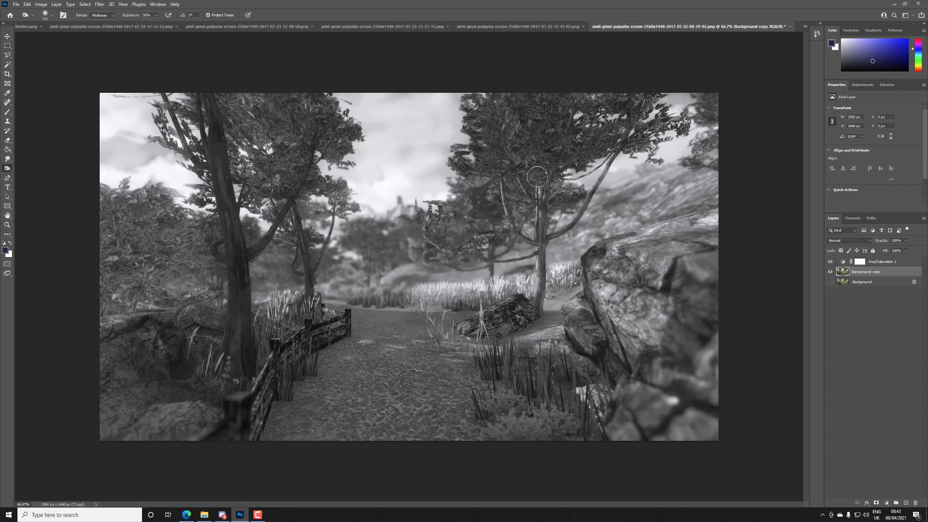
{"action": "mouse_move", "coordinate": [537, 176]}
{"action": "left_mouse_down"}
{"action": "mouse_move", "coordinate": [540, 285]}
{"action": "mouse_move", "coordinate": [539, 174]}
{"action": "mouse_move", "coordinate": [554, 251]}
{"action": "mouse_move", "coordinate": [500, 186]}
{"action": "mouse_move", "coordinate": [532, 232]}
{"action": "mouse_move", "coordinate": [599, 192]}
{"action": "mouse_move", "coordinate": [512, 245]}
{"action": "mouse_move", "coordinate": [487, 271]}
{"action": "mouse_move", "coordinate": [490, 282]}
{"action": "left_mouse_up"}
{"action": "mouse_move", "coordinate": [527, 309]}
{"action": "left_mouse_down"}
{"action": "mouse_move", "coordinate": [488, 334]}
{"action": "mouse_move", "coordinate": [528, 310]}
{"action": "mouse_move", "coordinate": [508, 322]}
{"action": "left_mouse_up"}
Step: Burn the fence and adjoining path edge, the rocks behind the fence, and the large boulder across the path
{"action": "mouse_move", "coordinate": [230, 359]}
{"action": "left_mouse_down"}
{"action": "mouse_move", "coordinate": [349, 315]}
{"action": "mouse_move", "coordinate": [311, 322]}
{"action": "mouse_move", "coordinate": [310, 352]}
{"action": "mouse_move", "coordinate": [225, 462]}
{"action": "mouse_move", "coordinate": [253, 395]}
{"action": "mouse_move", "coordinate": [247, 428]}
{"action": "mouse_move", "coordinate": [277, 397]}
{"action": "mouse_move", "coordinate": [334, 368]}
{"action": "mouse_move", "coordinate": [341, 346]}
{"action": "mouse_move", "coordinate": [278, 439]}
{"action": "left_mouse_up"}
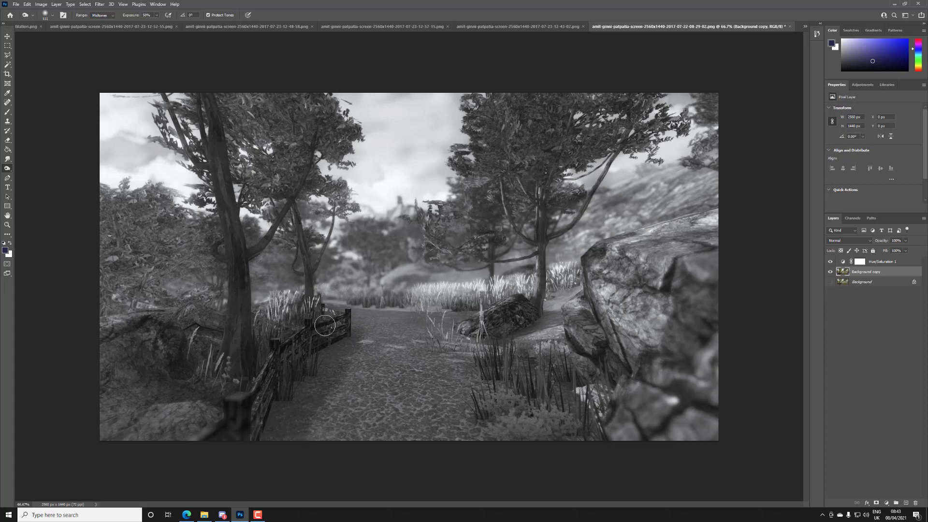
{"action": "mouse_move", "coordinate": [168, 333]}
{"action": "left_mouse_down"}
{"action": "mouse_move", "coordinate": [109, 352]}
{"action": "mouse_move", "coordinate": [150, 373]}
{"action": "mouse_move", "coordinate": [199, 361]}
{"action": "mouse_move", "coordinate": [126, 410]}
{"action": "mouse_move", "coordinate": [106, 409]}
{"action": "mouse_move", "coordinate": [154, 372]}
{"action": "mouse_move", "coordinate": [159, 344]}
{"action": "mouse_move", "coordinate": [199, 317]}
{"action": "left_mouse_up"}
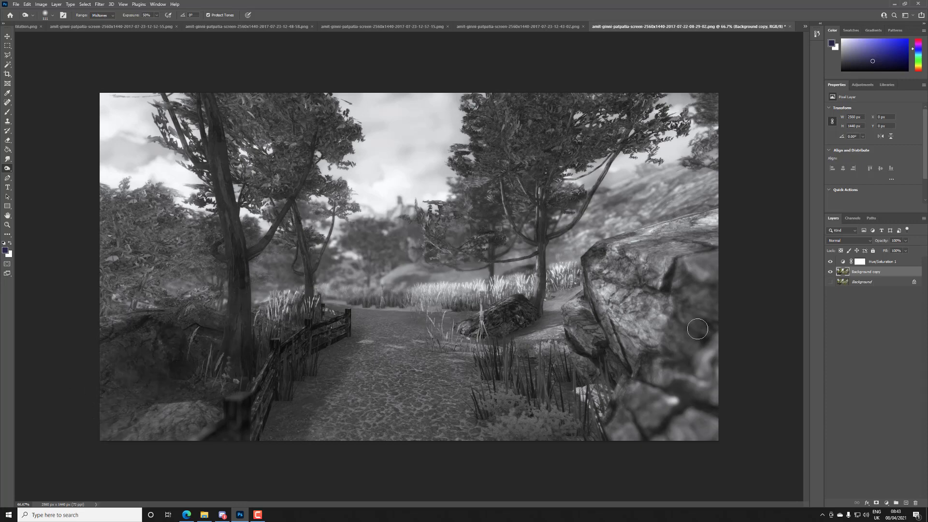
{"action": "mouse_move", "coordinate": [710, 295]}
{"action": "left_mouse_down"}
{"action": "mouse_move", "coordinate": [666, 349]}
{"action": "mouse_move", "coordinate": [678, 405]}
{"action": "mouse_move", "coordinate": [725, 331]}
{"action": "left_mouse_up"}
{"action": "mouse_move", "coordinate": [612, 247]}
{"action": "left_mouse_down"}
{"action": "mouse_move", "coordinate": [584, 275]}
{"action": "mouse_move", "coordinate": [590, 315]}
{"action": "mouse_move", "coordinate": [574, 317]}
{"action": "mouse_move", "coordinate": [596, 324]}
{"action": "mouse_move", "coordinate": [545, 356]}
{"action": "mouse_move", "coordinate": [596, 373]}
{"action": "mouse_move", "coordinate": [623, 354]}
{"action": "mouse_move", "coordinate": [614, 379]}
{"action": "mouse_move", "coordinate": [634, 308]}
{"action": "mouse_move", "coordinate": [619, 242]}
{"action": "mouse_move", "coordinate": [599, 259]}
{"action": "mouse_move", "coordinate": [610, 264]}
{"action": "mouse_move", "coordinate": [593, 261]}
{"action": "mouse_move", "coordinate": [636, 260]}
{"action": "mouse_move", "coordinate": [664, 276]}
{"action": "left_mouse_up"}
{"action": "key", "text": "ctrl+z"}
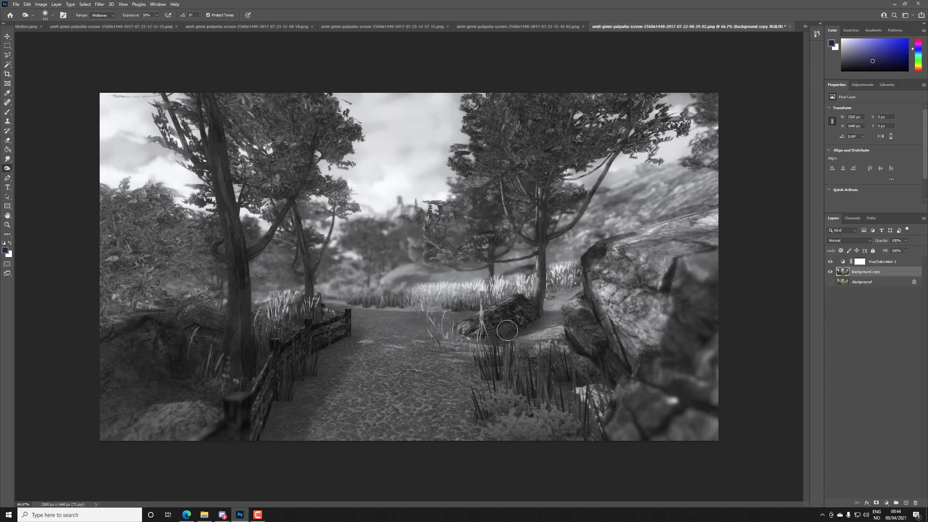
{"action": "key", "text": "ctrl+shift+z"}
Step: Burn the plants in front of the large boulder, the base of the distant grass, and the grass along the fence
{"action": "mouse_move", "coordinate": [546, 347]}
{"action": "left_mouse_down"}
{"action": "mouse_move", "coordinate": [578, 364]}
{"action": "mouse_move", "coordinate": [517, 439]}
{"action": "mouse_move", "coordinate": [575, 401]}
{"action": "left_mouse_up"}
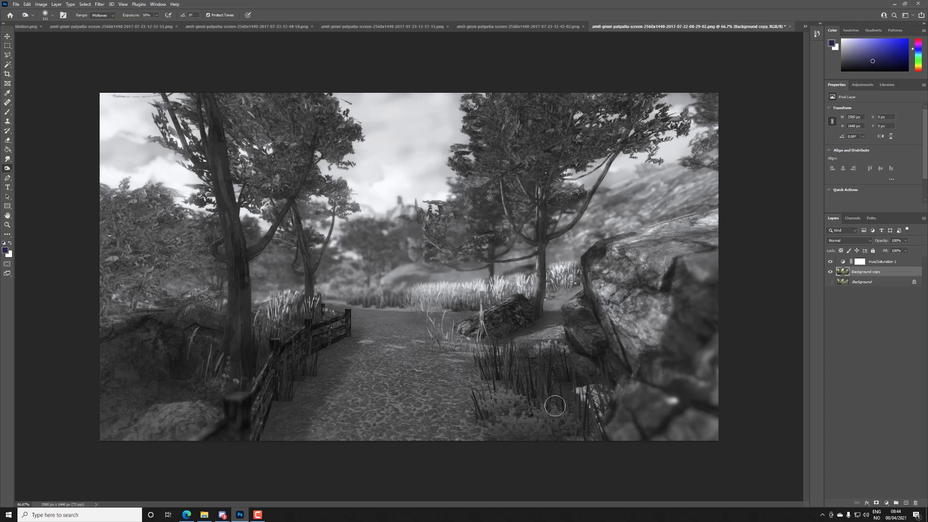
{"action": "mouse_move", "coordinate": [397, 300]}
{"action": "left_mouse_down"}
{"action": "mouse_move", "coordinate": [371, 307]}
{"action": "mouse_move", "coordinate": [562, 284]}
{"action": "left_mouse_up"}
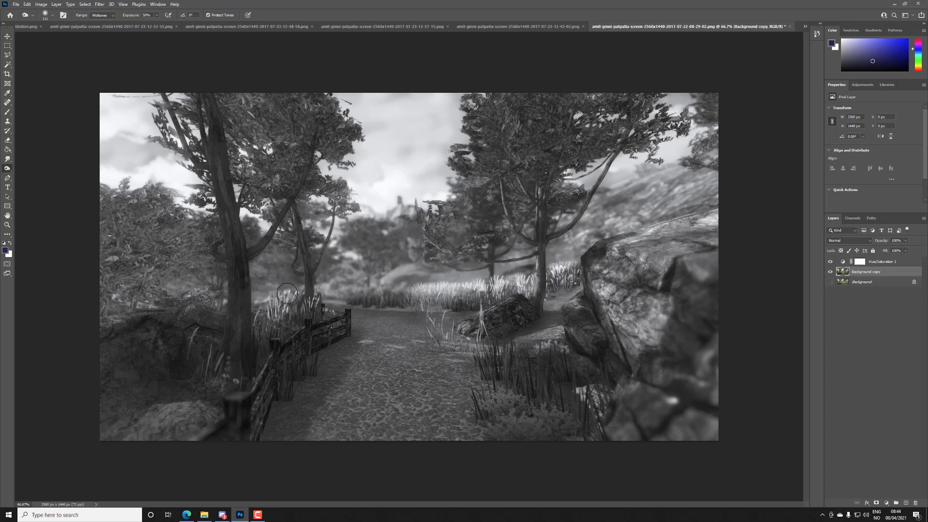
{"action": "mouse_move", "coordinate": [295, 317]}
{"action": "left_mouse_down"}
{"action": "mouse_move", "coordinate": [298, 325]}
{"action": "mouse_move", "coordinate": [269, 345]}
{"action": "left_mouse_up"}
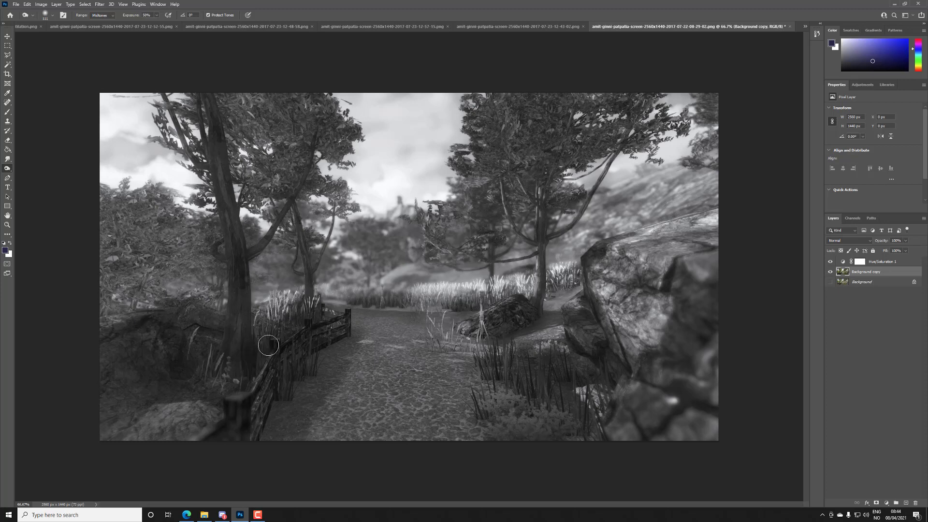
Step: Hide the Hue/Saturation layer and compare the dodged and burned background copy with the original Background layer
{"action": "left_click", "coordinate": [830, 263]}
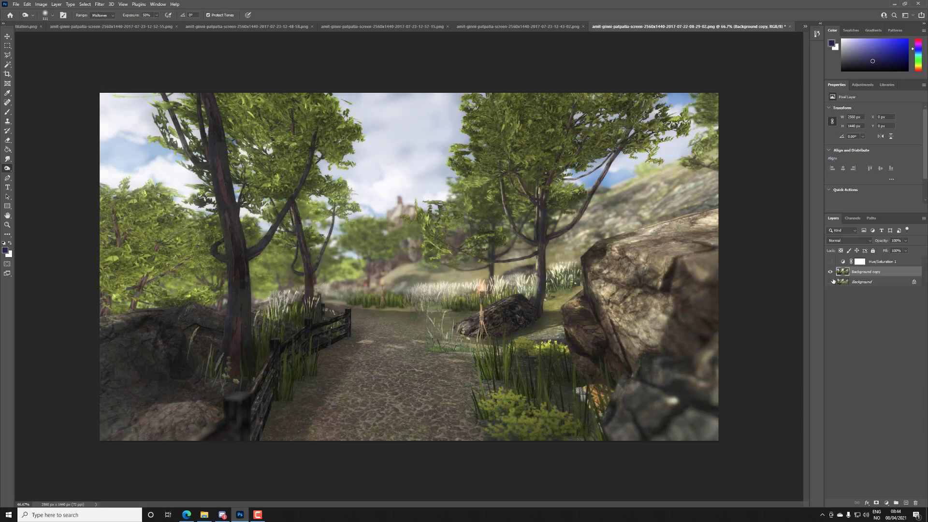
{"action": "left_click", "coordinate": [830, 273]}
{"action": "left_click", "coordinate": [830, 273]}
{"action": "left_click", "coordinate": [830, 273]}
{"action": "left_click", "coordinate": [830, 272]}
{"action": "left_click", "coordinate": [831, 273]}
{"action": "left_click", "coordinate": [831, 273]}
{"action": "left_click", "coordinate": [830, 273]}
{"action": "left_click", "coordinate": [831, 273]}
{"action": "left_click", "coordinate": [830, 273]}
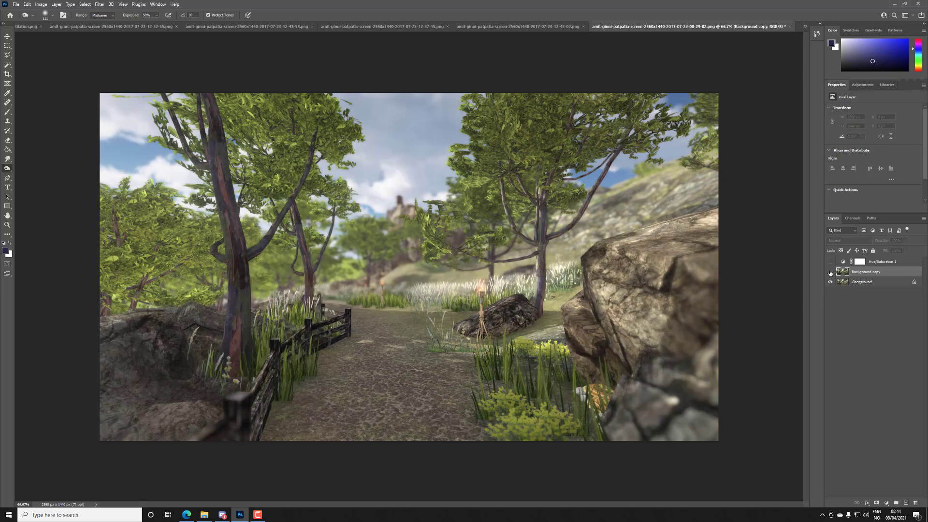
{"action": "left_click", "coordinate": [830, 273]}
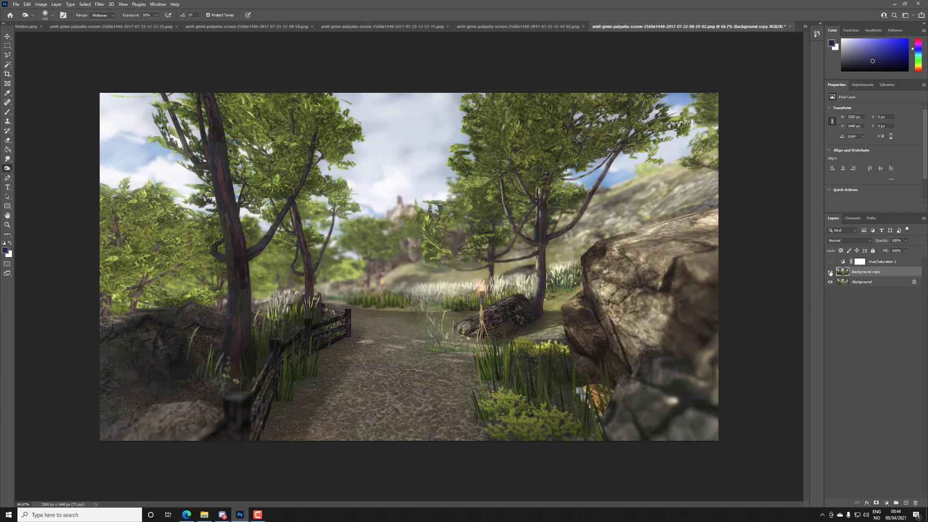
Step: Create a new layer and brush the torch flame's sampled orange over the ground and rock around the torch
{"action": "left_click", "coordinate": [908, 503]}
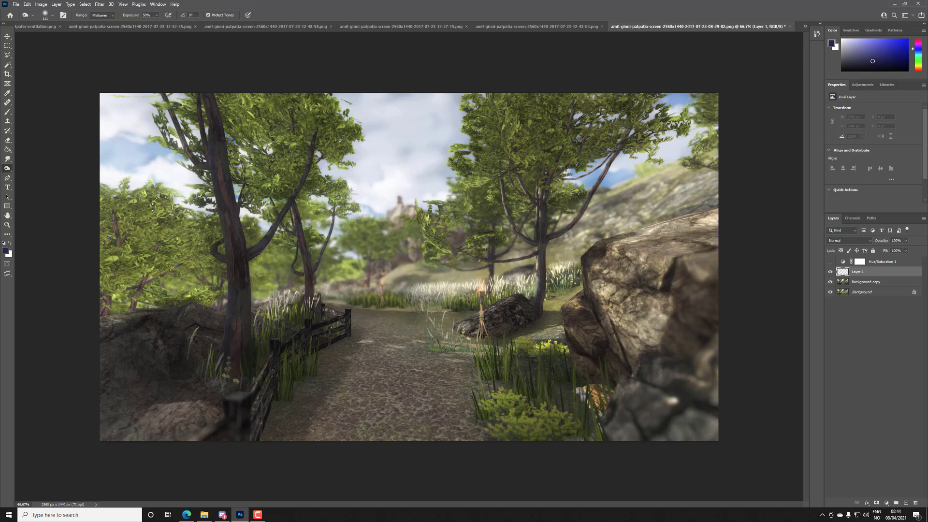
{"action": "key", "text": "b"}
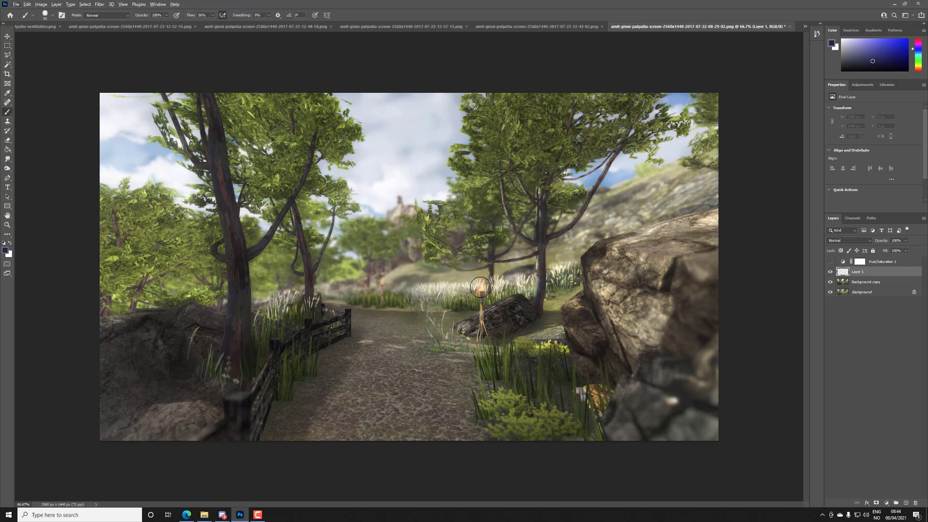
{"action": "left_click", "coordinate": [482, 287], "text": "alt"}
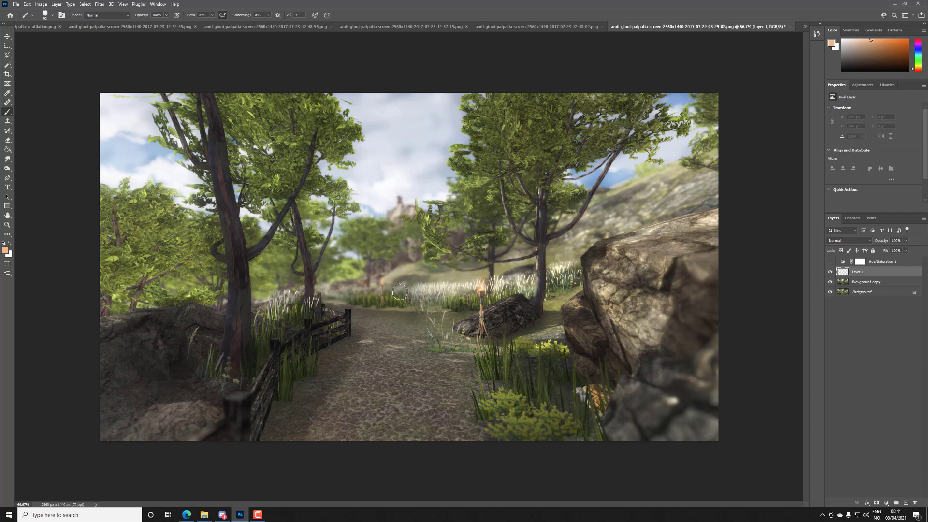
{"action": "mouse_move", "coordinate": [465, 333]}
{"action": "left_mouse_down"}
{"action": "mouse_move", "coordinate": [488, 342]}
{"action": "mouse_move", "coordinate": [483, 317]}
{"action": "mouse_move", "coordinate": [504, 302]}
{"action": "mouse_move", "coordinate": [513, 316]}
{"action": "mouse_move", "coordinate": [481, 334]}
{"action": "mouse_move", "coordinate": [453, 327]}
{"action": "mouse_move", "coordinate": [441, 340]}
{"action": "mouse_move", "coordinate": [512, 338]}
{"action": "left_mouse_up"}
Step: Set the painted layer to Overlay at about 13% opacity and extend the orange glow over the small rock and large boulders
{"action": "left_click", "coordinate": [858, 239]}
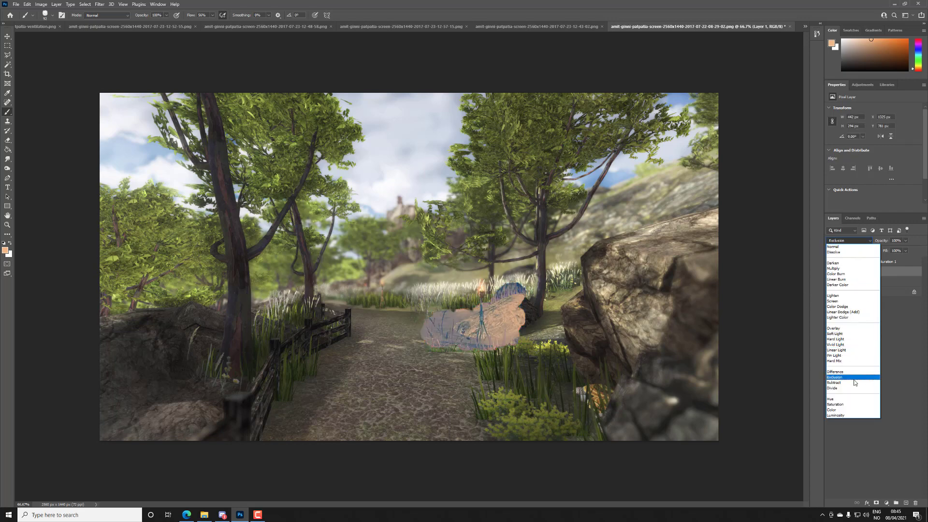
{"action": "left_click", "coordinate": [851, 328]}
{"action": "left_click", "coordinate": [906, 240]}
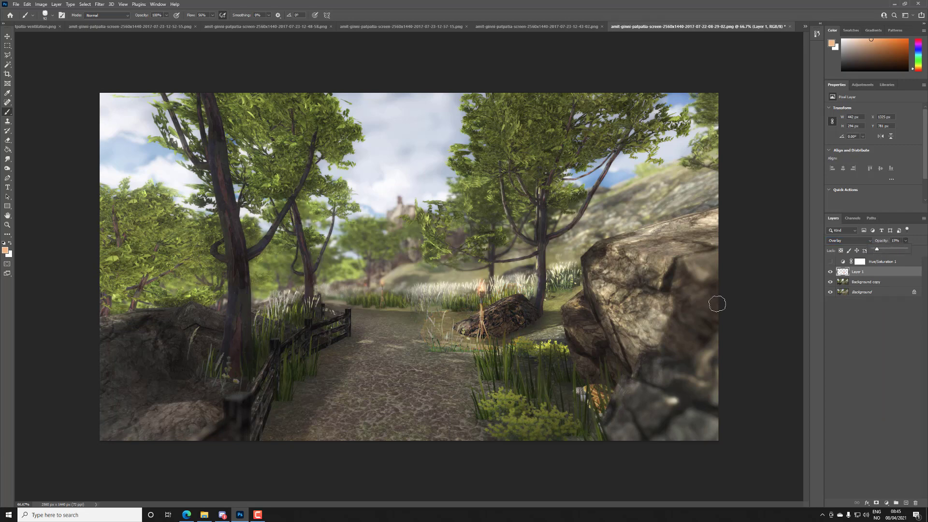
{"action": "left_click", "coordinate": [525, 302]}
{"action": "left_click_drag", "start_coordinate": [517, 315], "coordinate": [673, 389]}
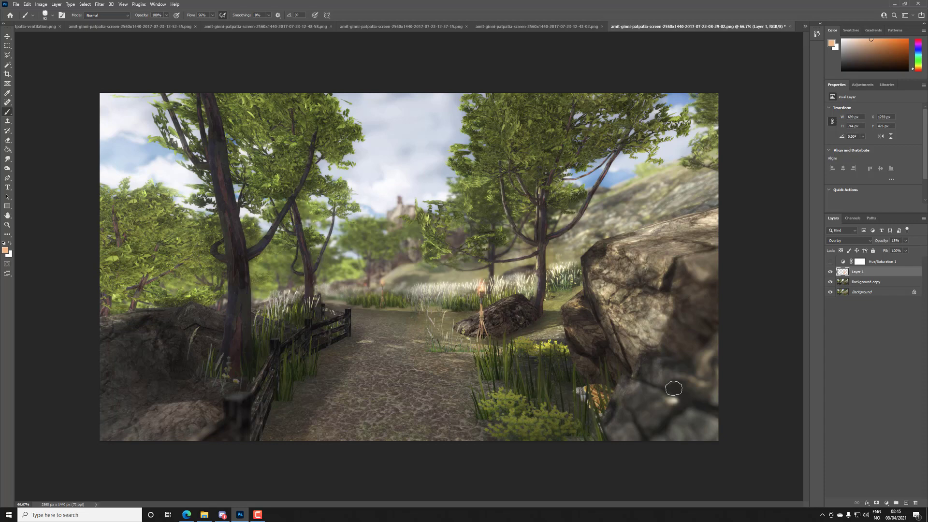
Step: Hide the painted glow layer and compare the image with and without the background copy's edits
{"action": "left_click", "coordinate": [831, 272]}
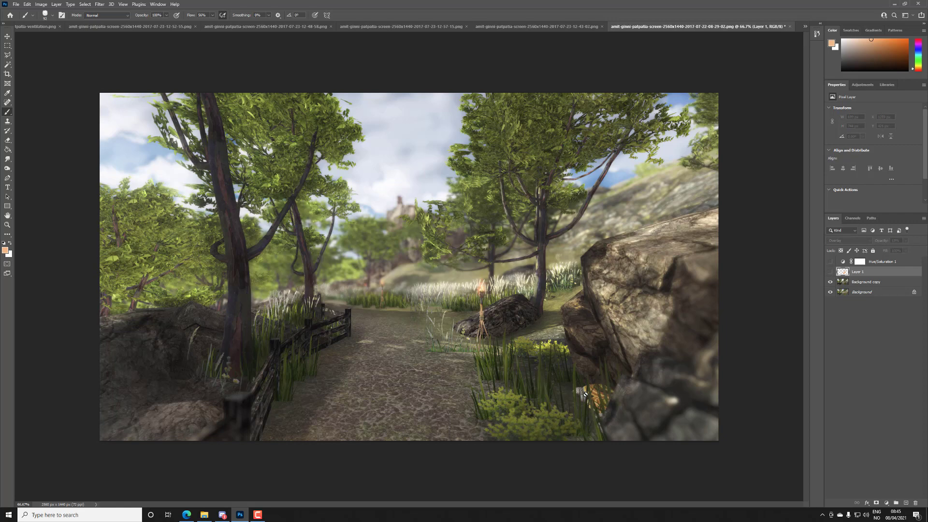
{"action": "left_click", "coordinate": [831, 282]}
{"action": "left_click", "coordinate": [830, 282]}
{"action": "left_click", "coordinate": [831, 282]}
{"action": "left_click", "coordinate": [831, 282]}
{"action": "left_click", "coordinate": [831, 282]}
Step: Switch to the brighter deer image and add a Hue/Saturation adjustment layer with Saturation at -100
{"action": "key", "text": "ctrl+Tab"}
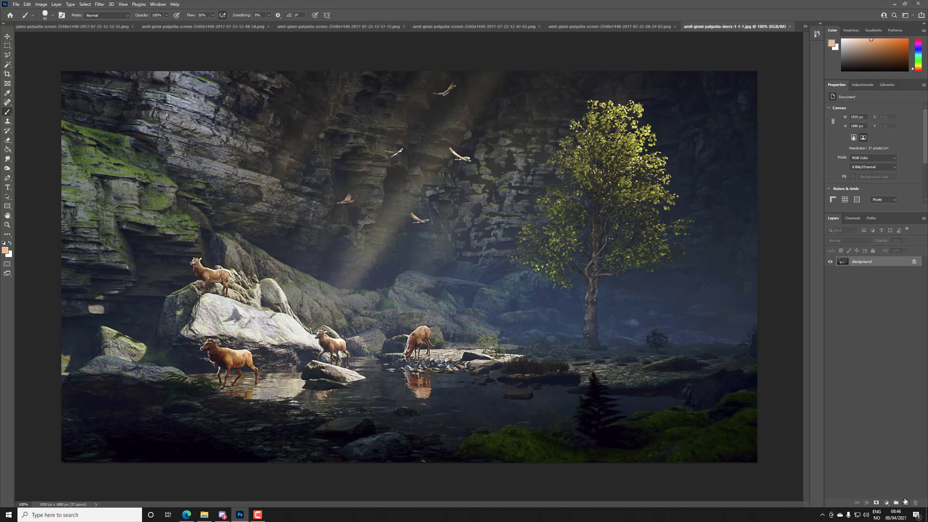
{"action": "left_click", "coordinate": [887, 503]}
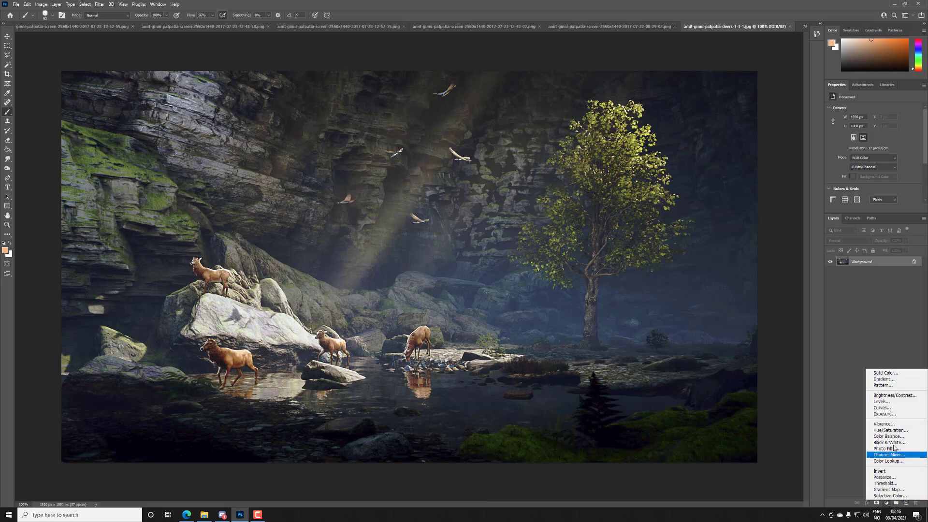
{"action": "left_click", "coordinate": [891, 429]}
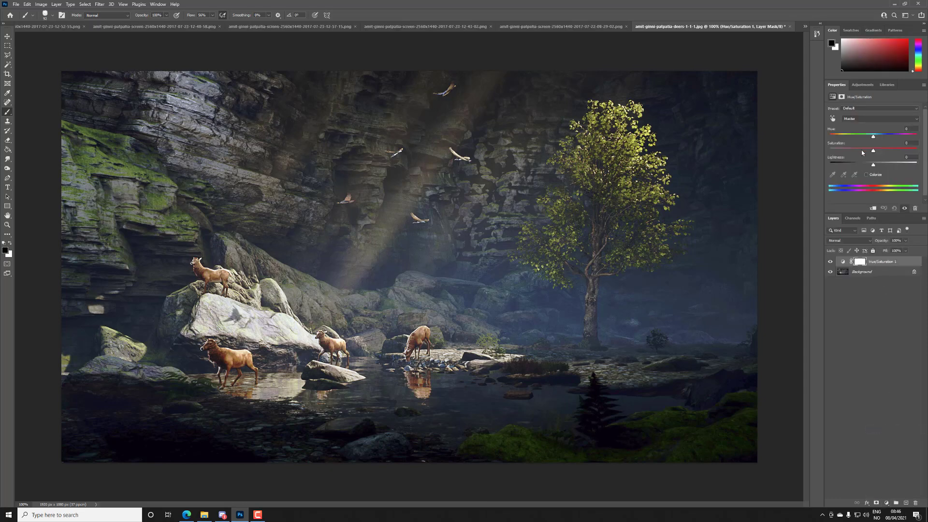
{"action": "left_click_drag", "start_coordinate": [825, 149], "coordinate": [824, 150]}
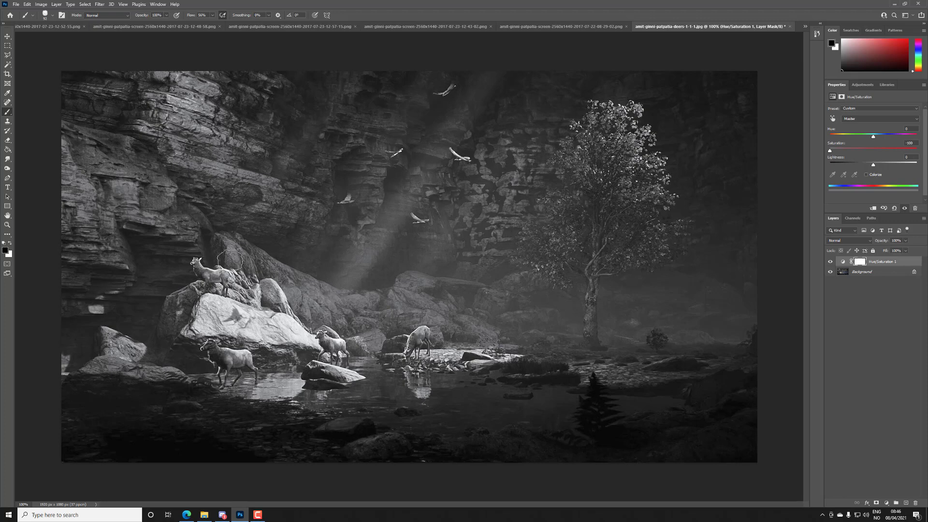
Step: Sample grey tones across the cliff, foreground and water of the brighter deer image to examine its value range
{"action": "left_click", "coordinate": [5, 250]}
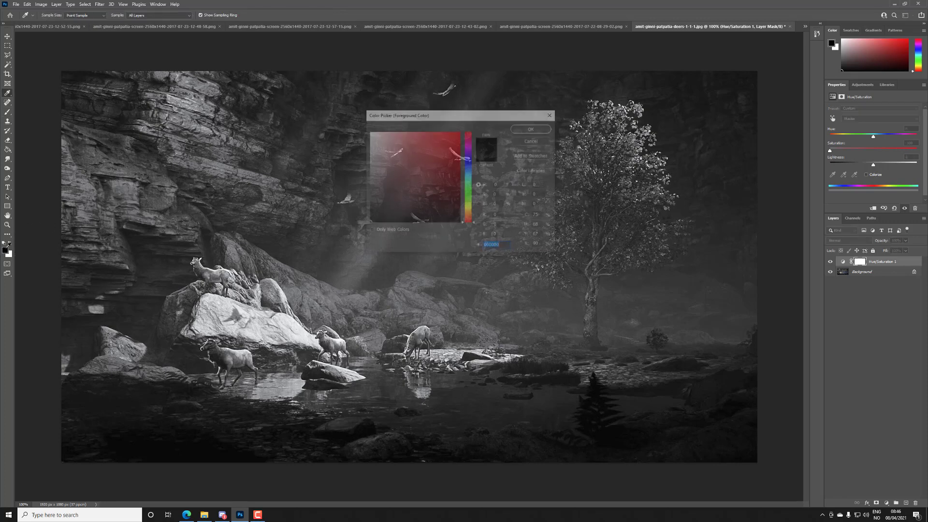
{"action": "left_click", "coordinate": [181, 87]}
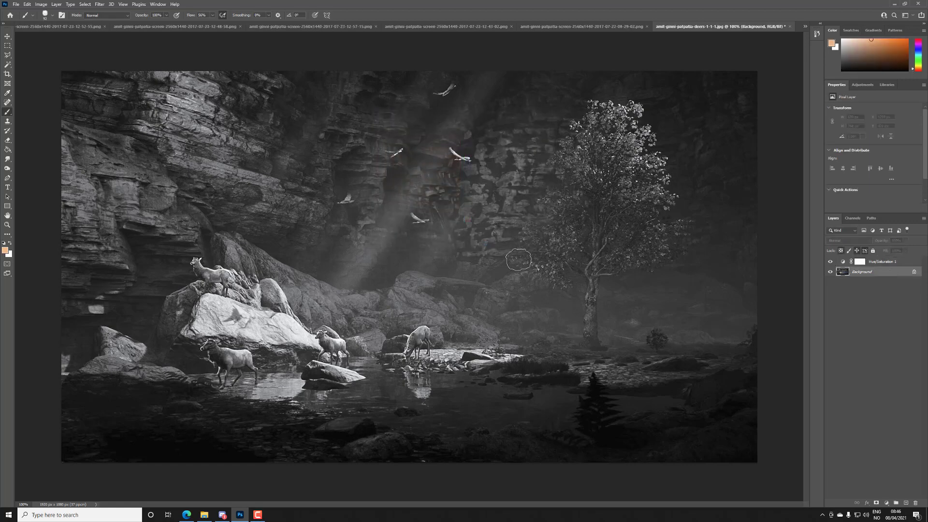
{"action": "left_click", "coordinate": [4, 252]}
{"action": "left_click", "coordinate": [166, 102]}
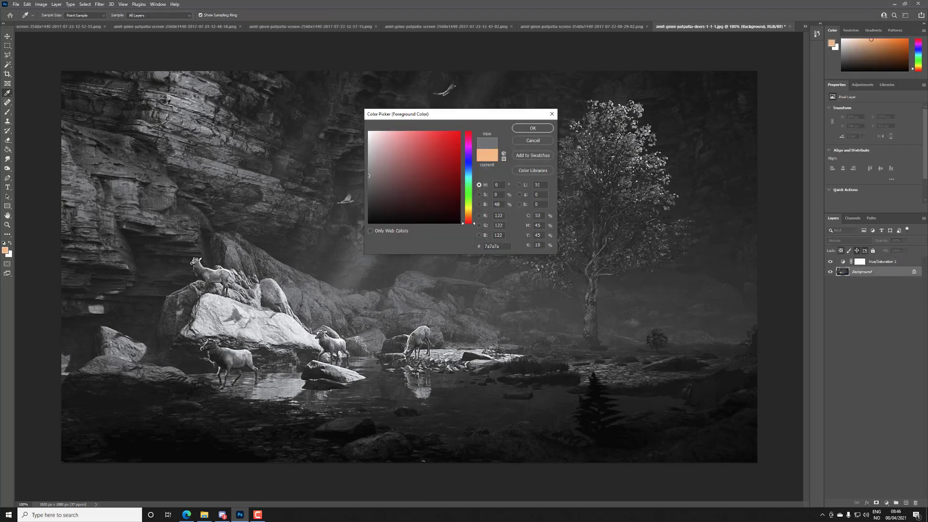
{"action": "left_click_drag", "start_coordinate": [178, 101], "coordinate": [576, 403]}
{"action": "left_click_drag", "start_coordinate": [678, 419], "coordinate": [730, 427]}
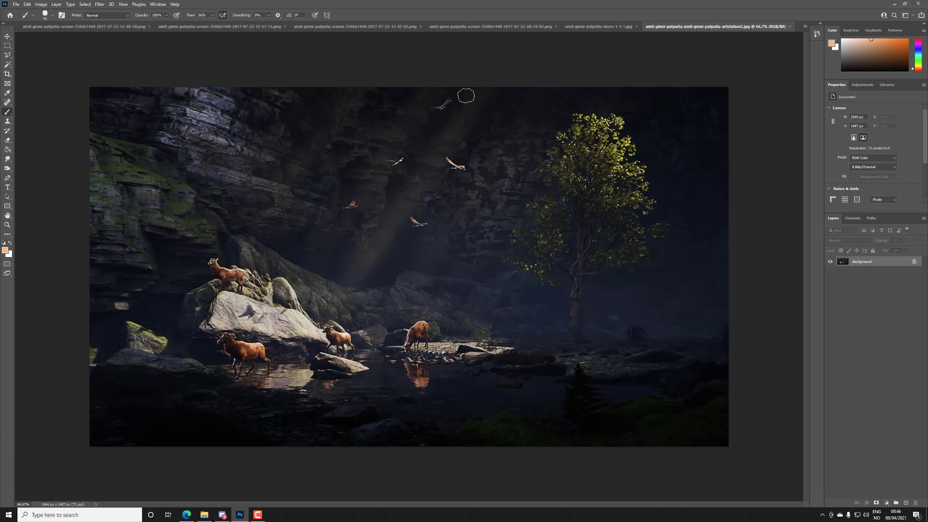
Step: In the darker deer image, add a Hue/Saturation adjustment layer and set its Saturation to -100
{"action": "left_click", "coordinate": [580, 28]}
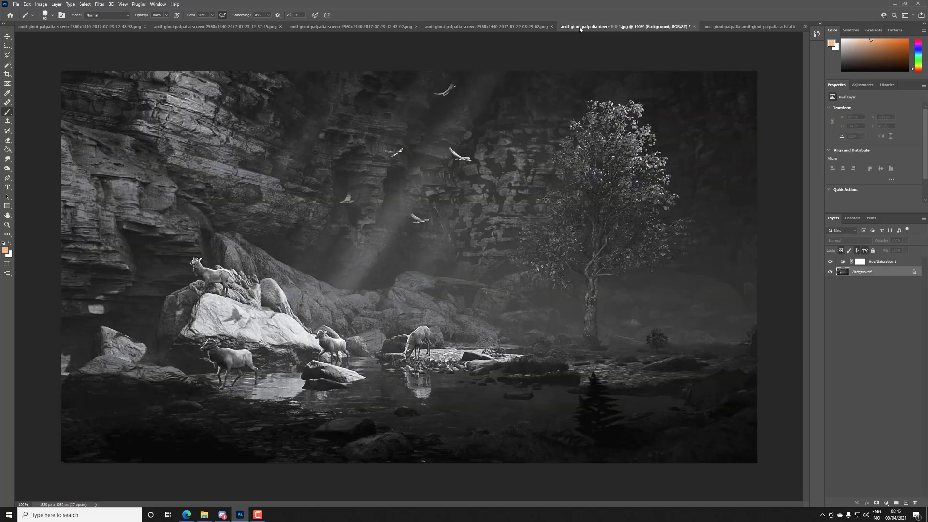
{"action": "left_click", "coordinate": [729, 26]}
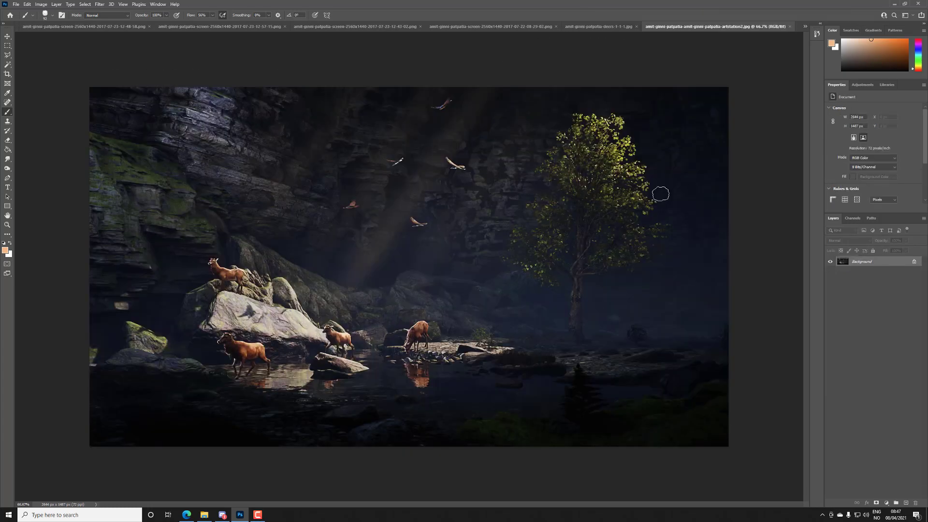
{"action": "left_click", "coordinate": [887, 504]}
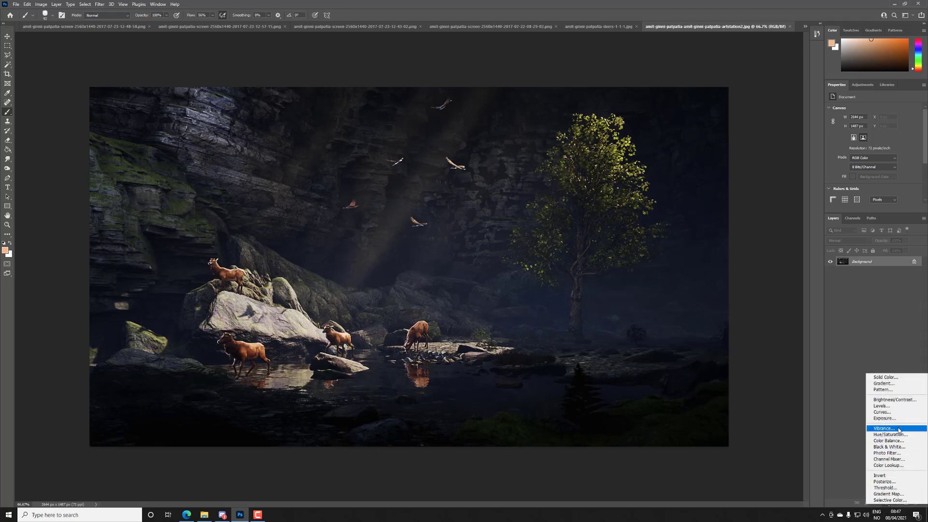
{"action": "left_click", "coordinate": [900, 436]}
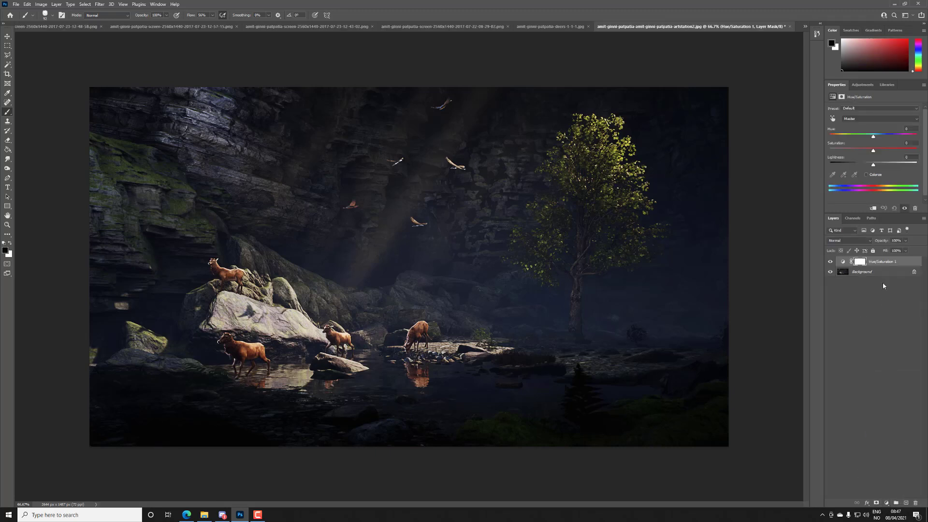
{"action": "left_click_drag", "start_coordinate": [869, 150], "coordinate": [805, 149]}
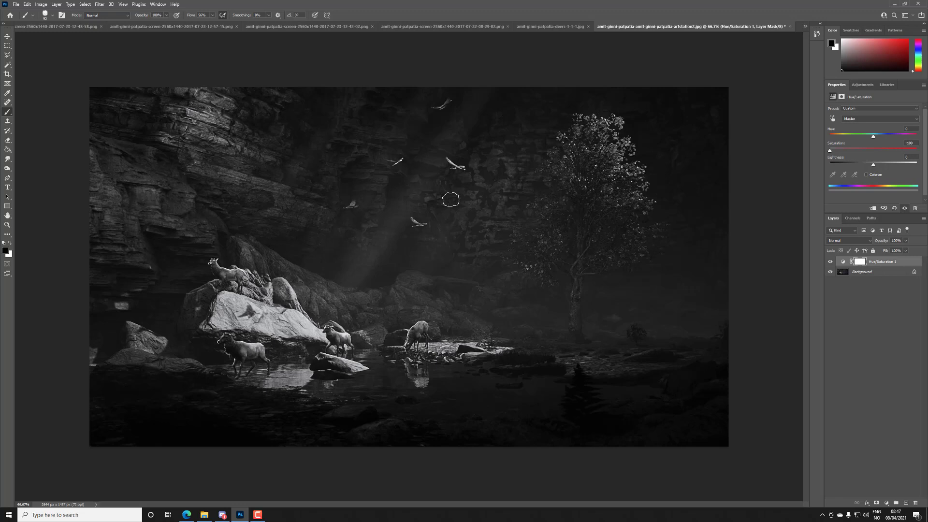
Step: Select the Background layer and sample grey tones across the darker deer image's cliff, water, light shaft and rocks to examine its values
{"action": "left_click", "coordinate": [861, 274]}
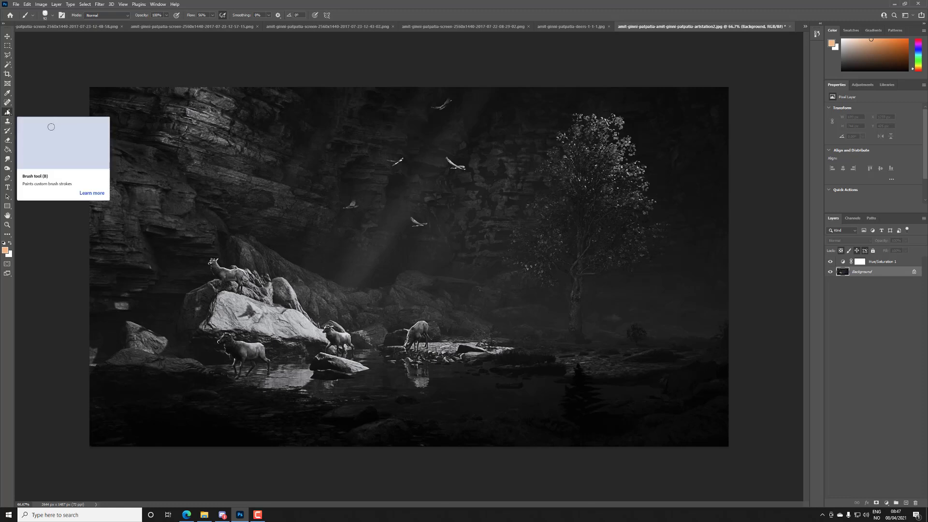
{"action": "left_click", "coordinate": [5, 250]}
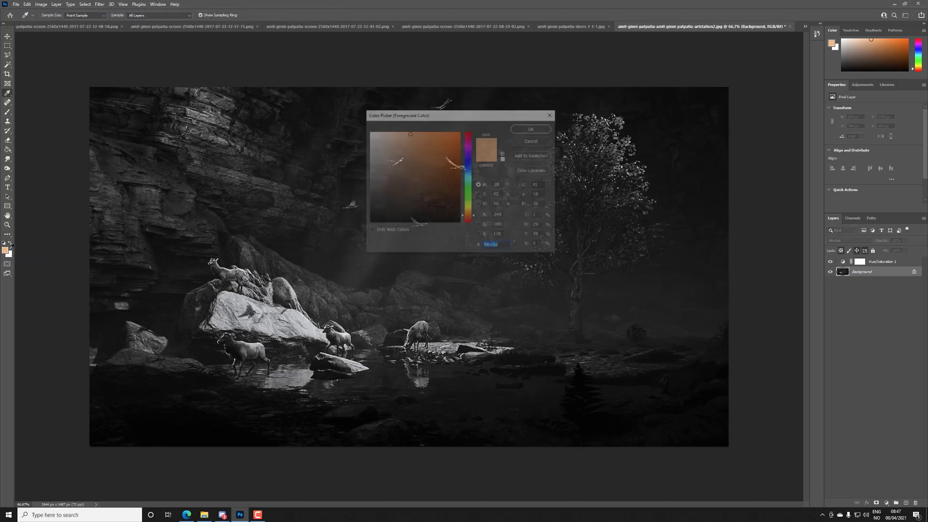
{"action": "left_click", "coordinate": [155, 116]}
{"action": "left_click", "coordinate": [147, 106]}
{"action": "left_click", "coordinate": [137, 145]}
{"action": "left_click", "coordinate": [131, 174]}
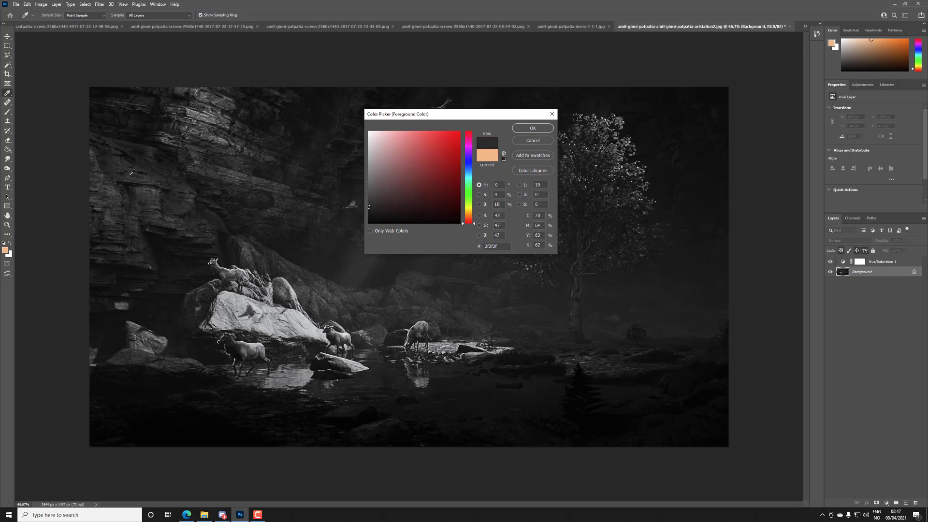
{"action": "left_click", "coordinate": [128, 217]}
{"action": "left_click", "coordinate": [129, 300]}
{"action": "left_click", "coordinate": [129, 395]}
{"action": "left_click", "coordinate": [711, 210]}
{"action": "left_click_drag", "start_coordinate": [668, 103], "coordinate": [274, 188]}
{"action": "left_click_drag", "start_coordinate": [332, 275], "coordinate": [285, 324]}
{"action": "left_click", "coordinate": [525, 143]}
{"action": "key", "text": "b"}
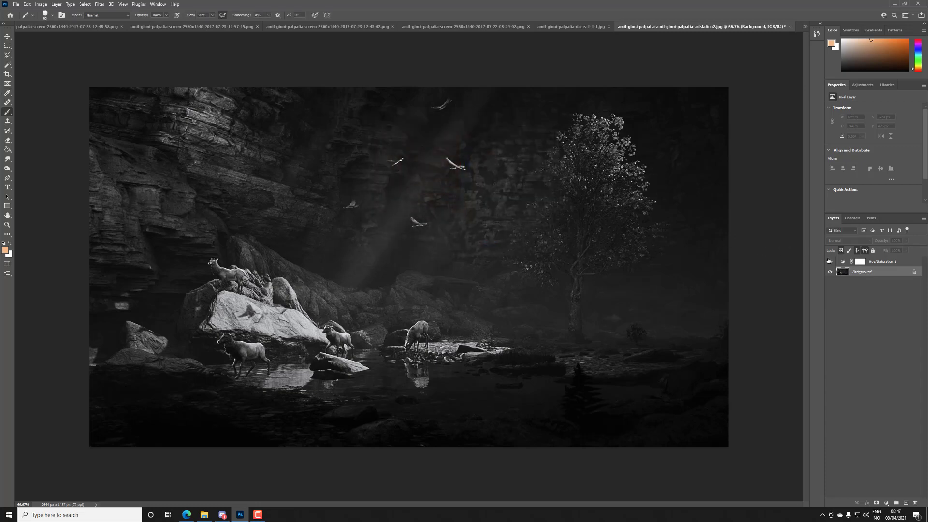
Step: Compare the two greyscale deer images and hide the Hue/Saturation layer in each to restore their colour
{"action": "left_click", "coordinate": [553, 26]}
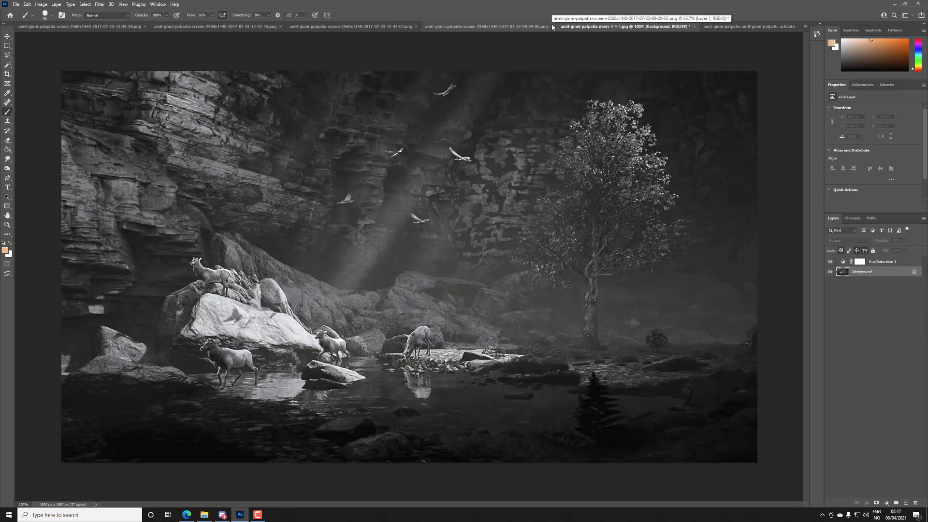
{"action": "left_click", "coordinate": [829, 262]}
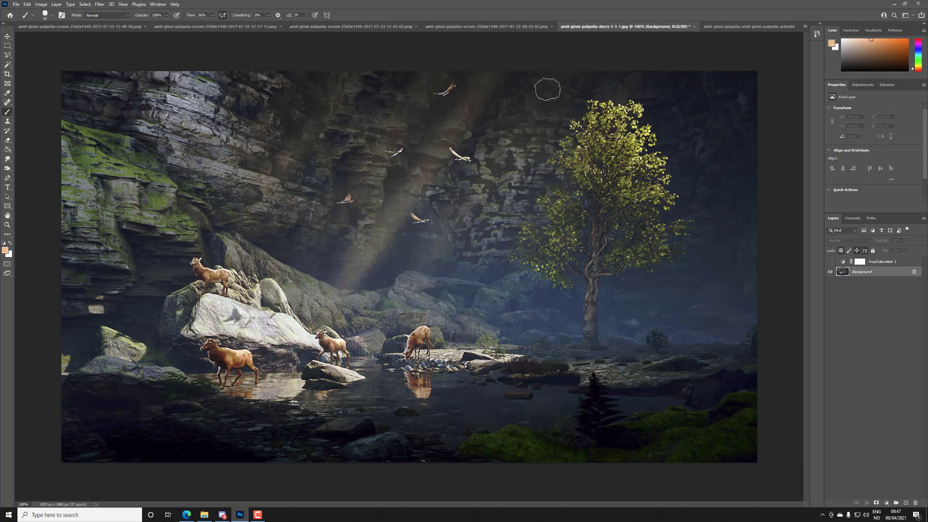
{"action": "left_click", "coordinate": [724, 27]}
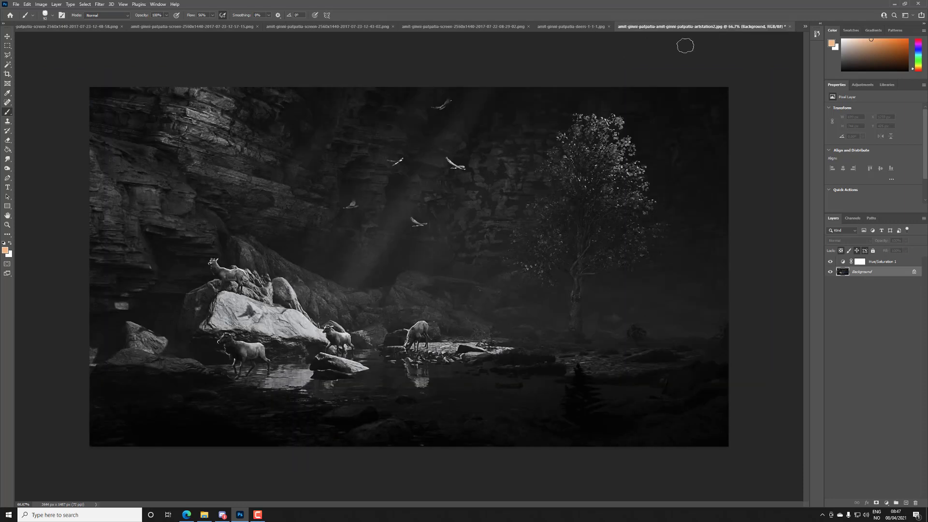
{"action": "left_click", "coordinate": [831, 263]}
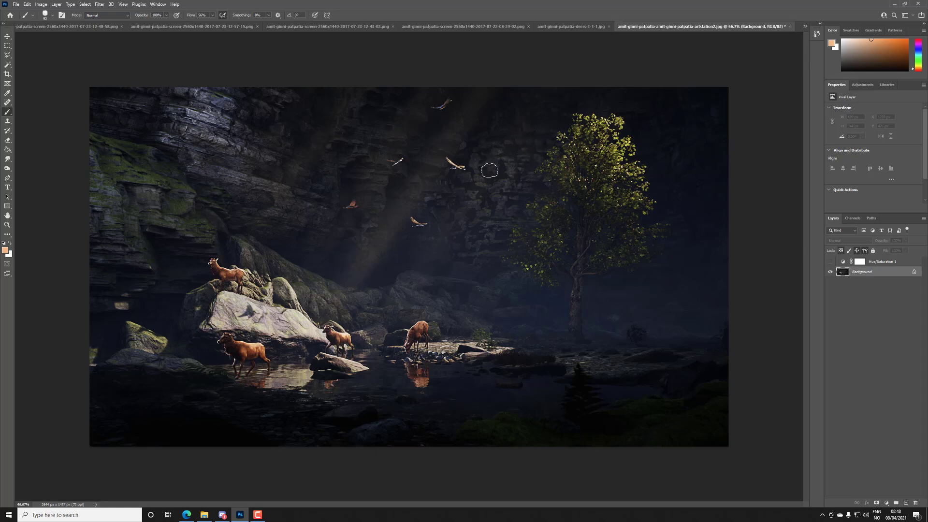
Step: Duplicate the Background layer of the darker deer image
{"action": "right_click", "coordinate": [862, 275]}
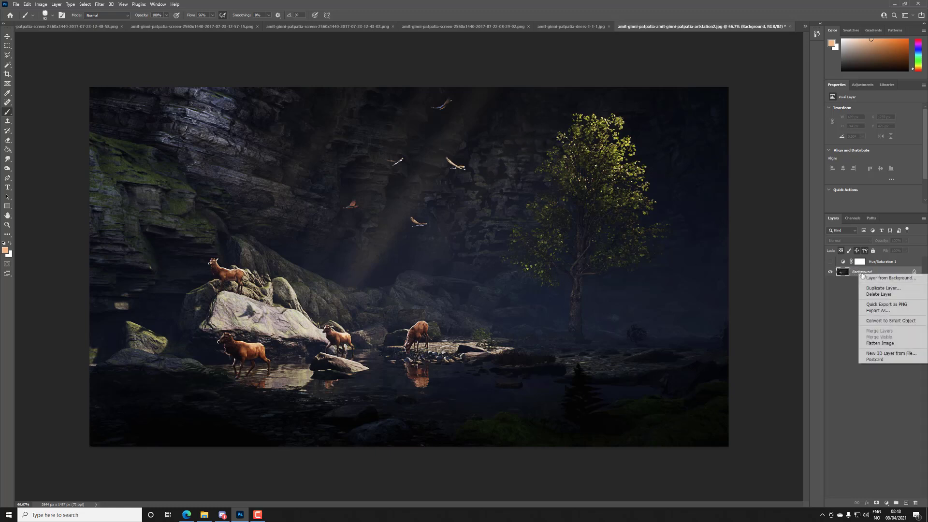
{"action": "left_click", "coordinate": [884, 289]}
{"action": "left_click", "coordinate": [524, 151]}
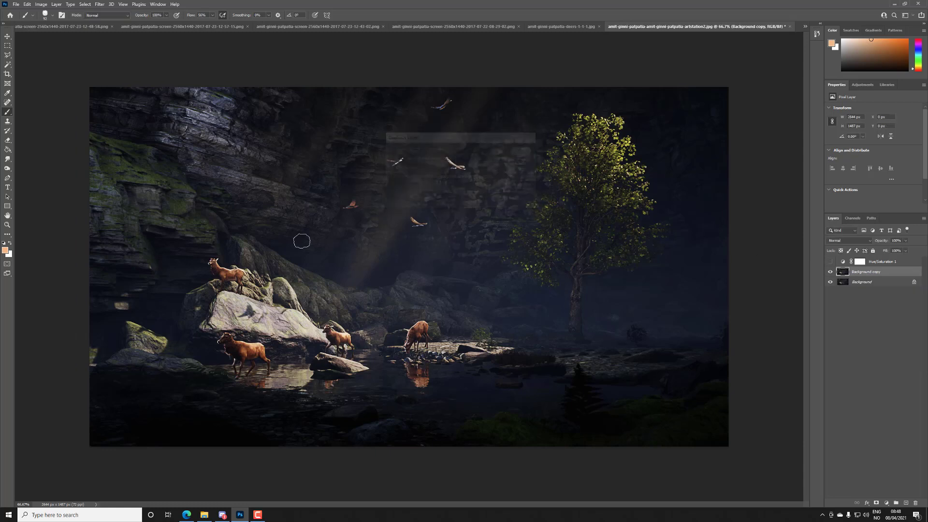
Step: Dodge the midtones of the duplicated layer over the rocks, deer, cliff, light shaft and background boulders to brighten them
{"action": "left_click", "coordinate": [7, 160]}
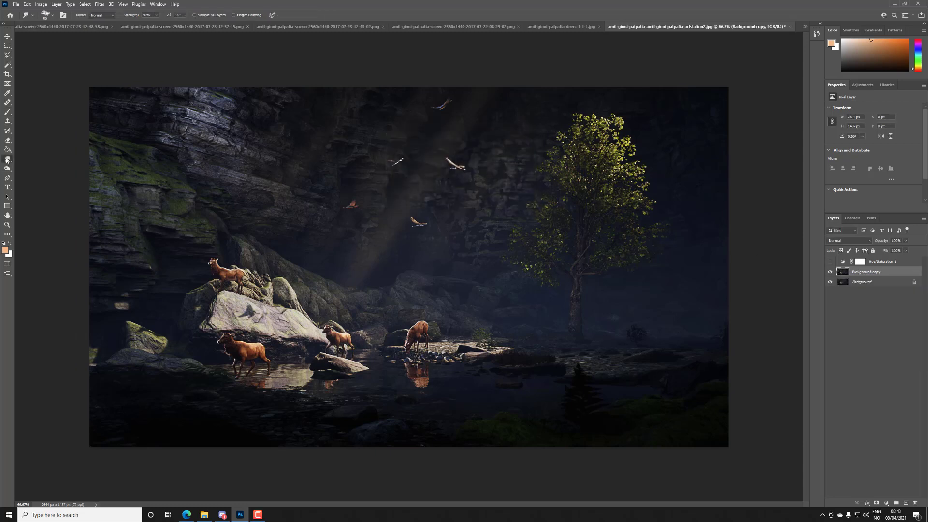
{"action": "left_click", "coordinate": [8, 168]}
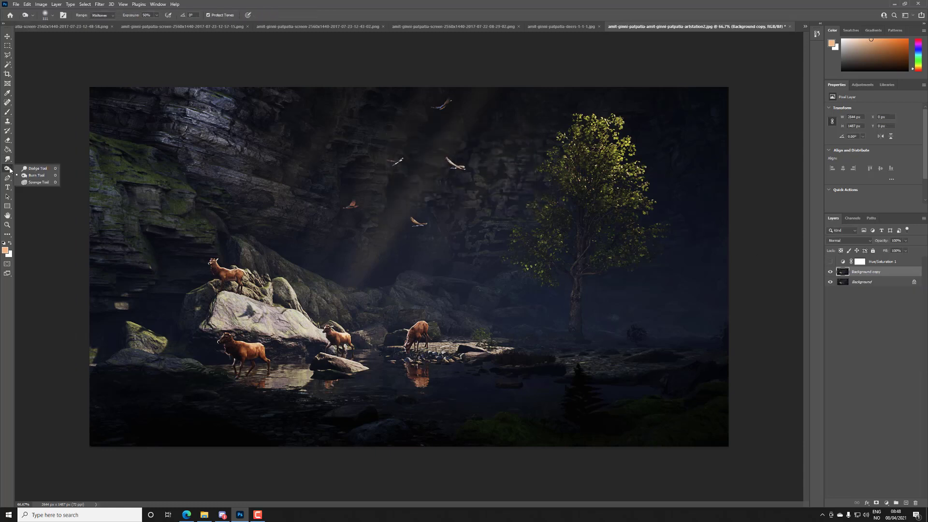
{"action": "left_click", "coordinate": [37, 168]}
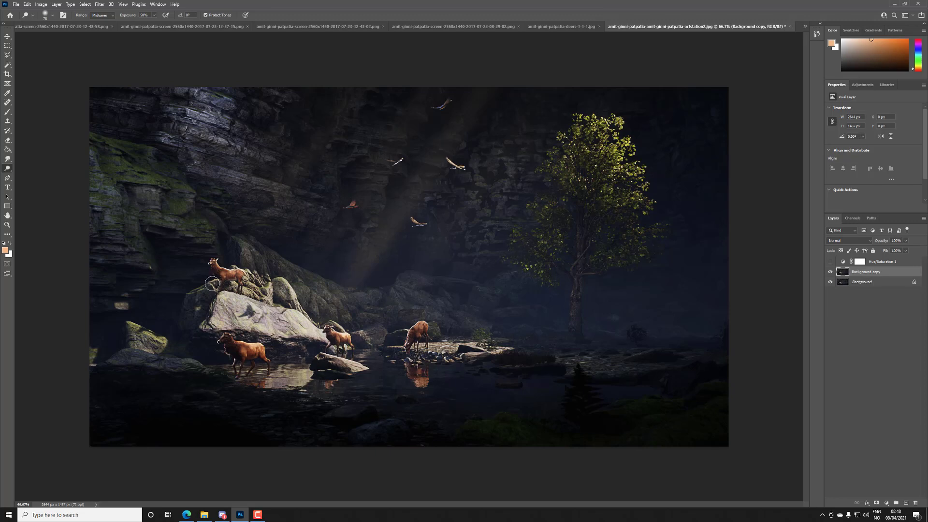
{"action": "mouse_move", "coordinate": [297, 311]}
{"action": "left_mouse_down"}
{"action": "mouse_move", "coordinate": [215, 269]}
{"action": "mouse_move", "coordinate": [284, 286]}
{"action": "mouse_move", "coordinate": [251, 319]}
{"action": "mouse_move", "coordinate": [254, 343]}
{"action": "mouse_move", "coordinate": [344, 339]}
{"action": "mouse_move", "coordinate": [331, 358]}
{"action": "mouse_move", "coordinate": [418, 370]}
{"action": "mouse_move", "coordinate": [415, 344]}
{"action": "mouse_move", "coordinate": [315, 335]}
{"action": "left_mouse_up"}
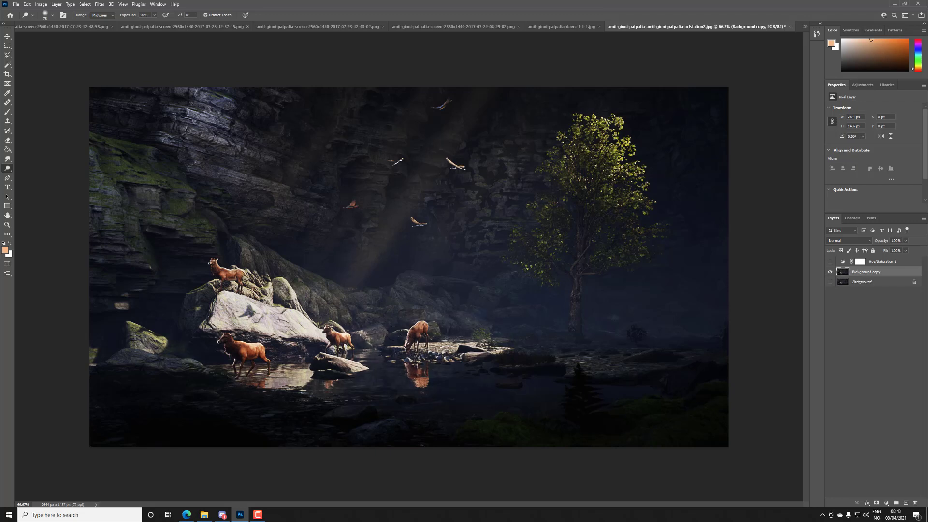
{"action": "left_click_drag", "start_coordinate": [420, 308], "coordinate": [215, 264]}
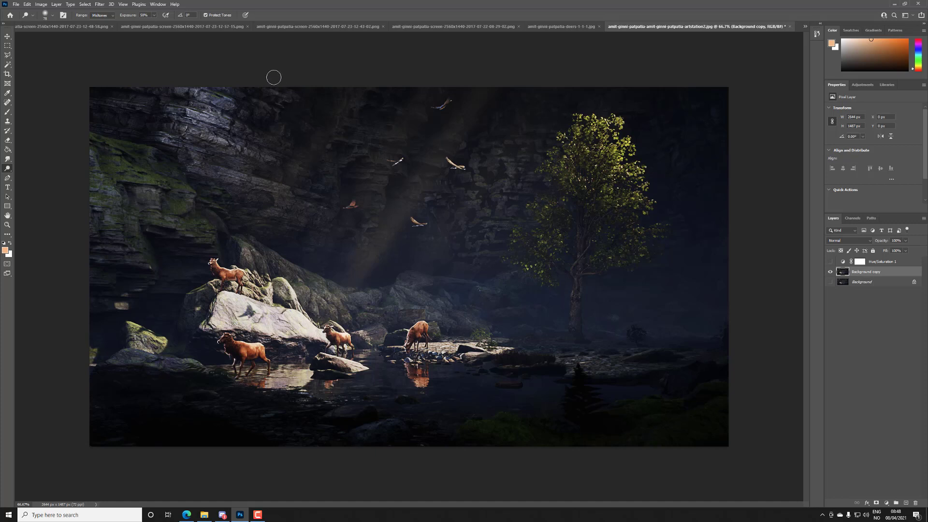
{"action": "mouse_move", "coordinate": [142, 94]}
{"action": "left_mouse_down"}
{"action": "mouse_move", "coordinate": [186, 96]}
{"action": "mouse_move", "coordinate": [99, 140]}
{"action": "mouse_move", "coordinate": [68, 197]}
{"action": "mouse_move", "coordinate": [85, 251]}
{"action": "left_mouse_up"}
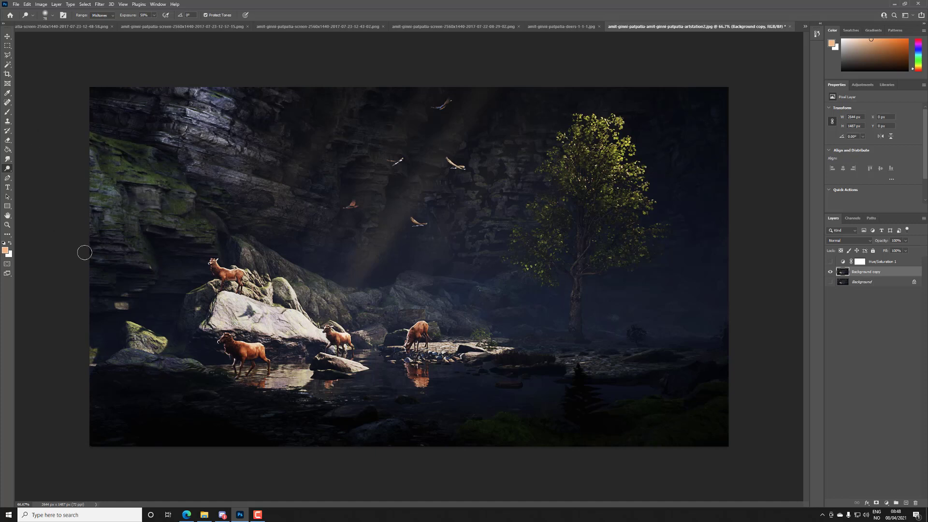
{"action": "mouse_move", "coordinate": [412, 172]}
{"action": "left_mouse_down"}
{"action": "mouse_move", "coordinate": [346, 203]}
{"action": "mouse_move", "coordinate": [353, 220]}
{"action": "mouse_move", "coordinate": [456, 195]}
{"action": "mouse_move", "coordinate": [288, 289]}
{"action": "mouse_move", "coordinate": [242, 341]}
{"action": "mouse_move", "coordinate": [363, 360]}
{"action": "mouse_move", "coordinate": [371, 374]}
{"action": "mouse_move", "coordinate": [445, 372]}
{"action": "left_mouse_up"}
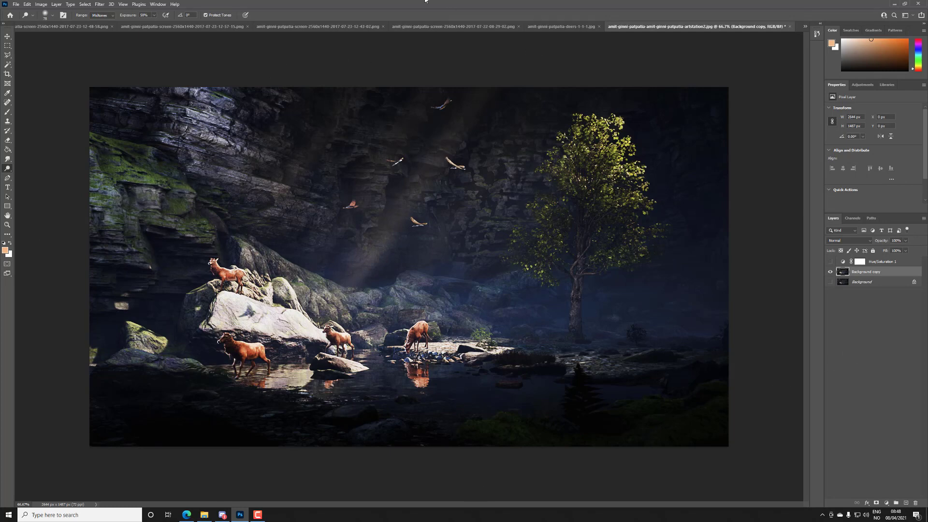
Step: Compare the dodged Background copy with the original by toggling its visibility, first in colour and again with the Hue/Saturation layer shown
{"action": "left_click", "coordinate": [830, 272]}
{"action": "left_click", "coordinate": [831, 272]}
{"action": "left_click", "coordinate": [831, 272]}
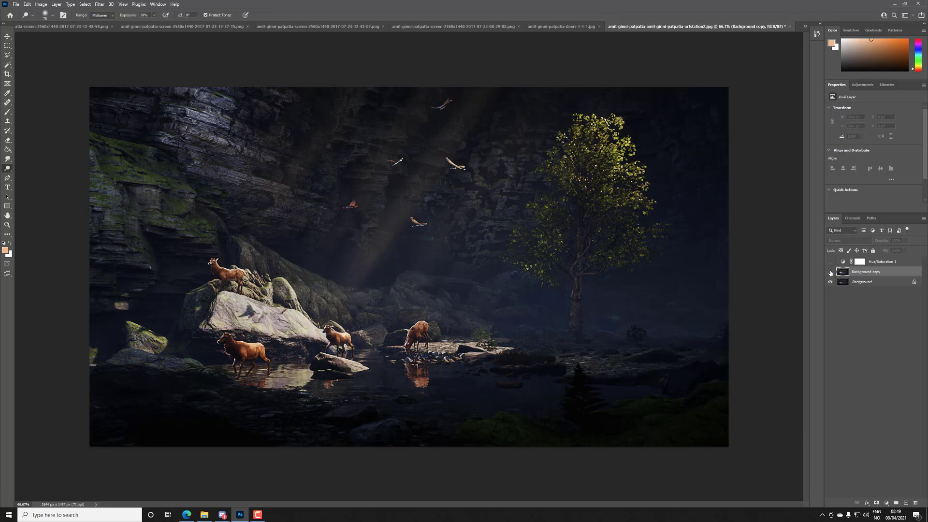
{"action": "left_click", "coordinate": [831, 272]}
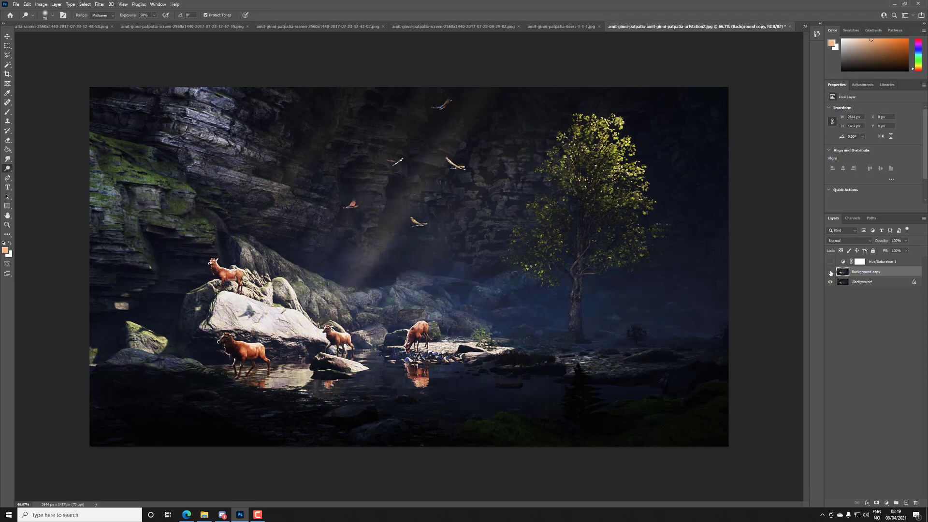
{"action": "left_click", "coordinate": [831, 272]}
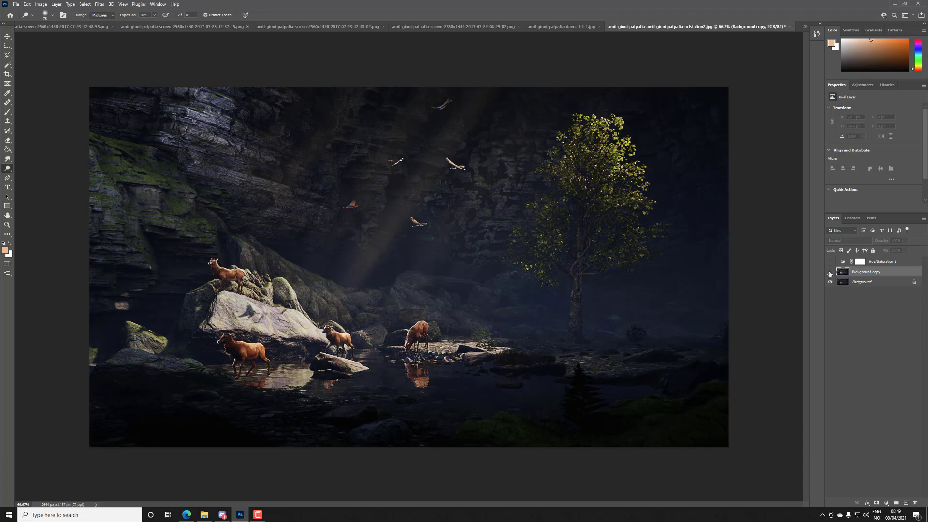
{"action": "left_click", "coordinate": [831, 272]}
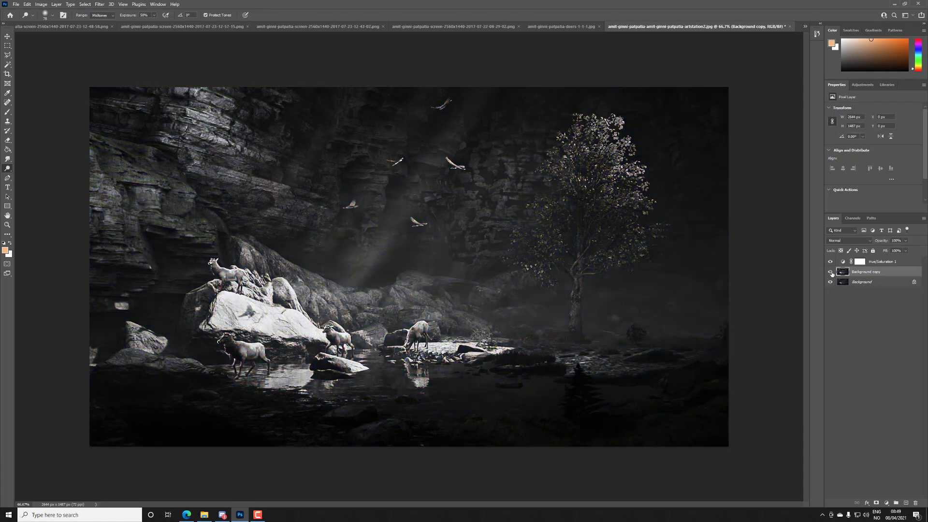
{"action": "left_click", "coordinate": [832, 272]}
{"action": "left_click", "coordinate": [831, 272]}
{"action": "left_click", "coordinate": [832, 273]}
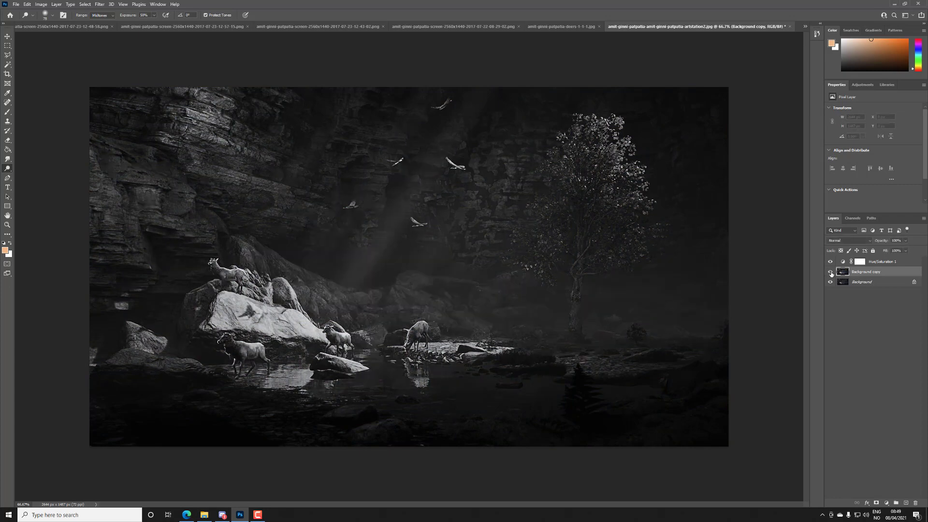
{"action": "left_click", "coordinate": [831, 273]}
Step: In the brighter deer image, show the Hue/Saturation layer and add a Levels adjustment layer above the Background
{"action": "left_click", "coordinate": [553, 28]}
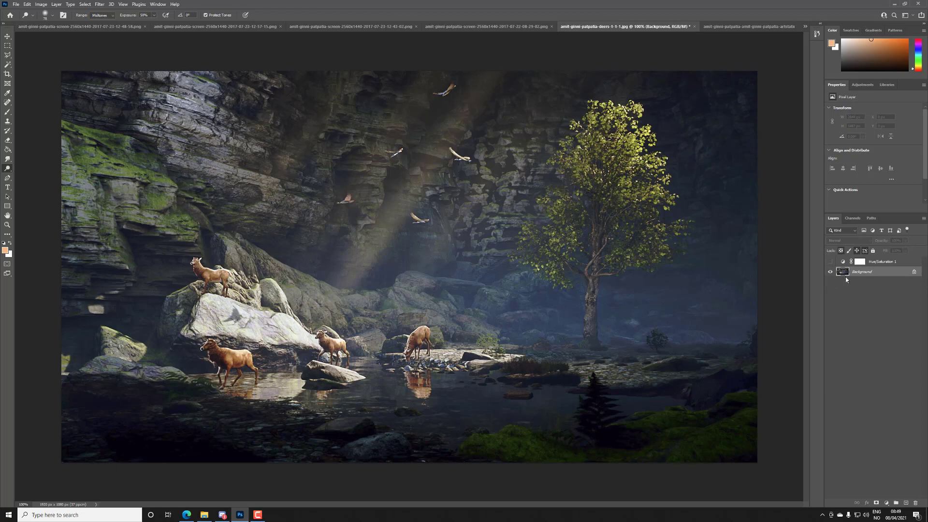
{"action": "left_click", "coordinate": [831, 262]}
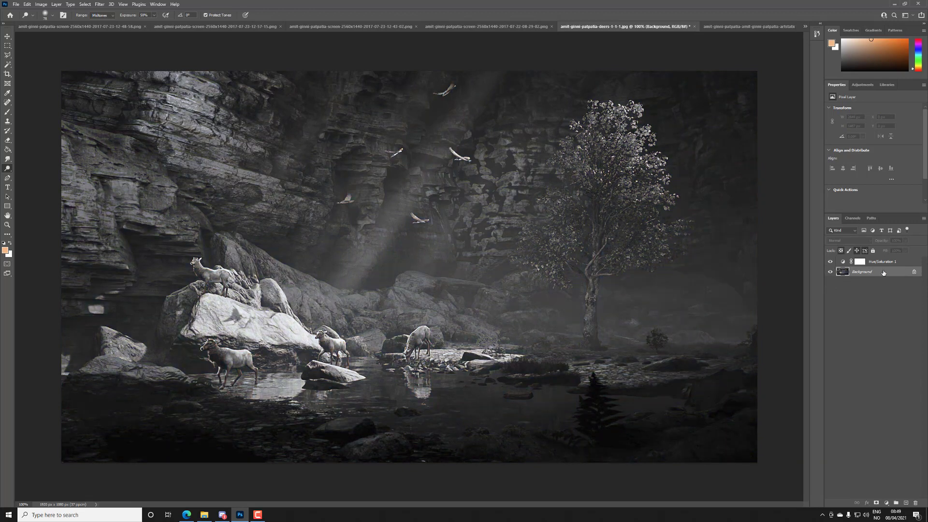
{"action": "left_click", "coordinate": [887, 503]}
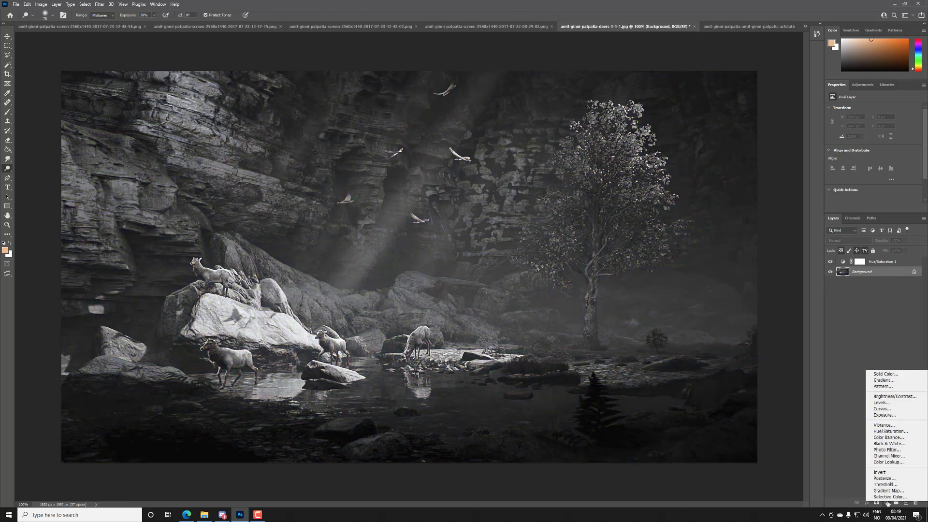
{"action": "left_click", "coordinate": [882, 403]}
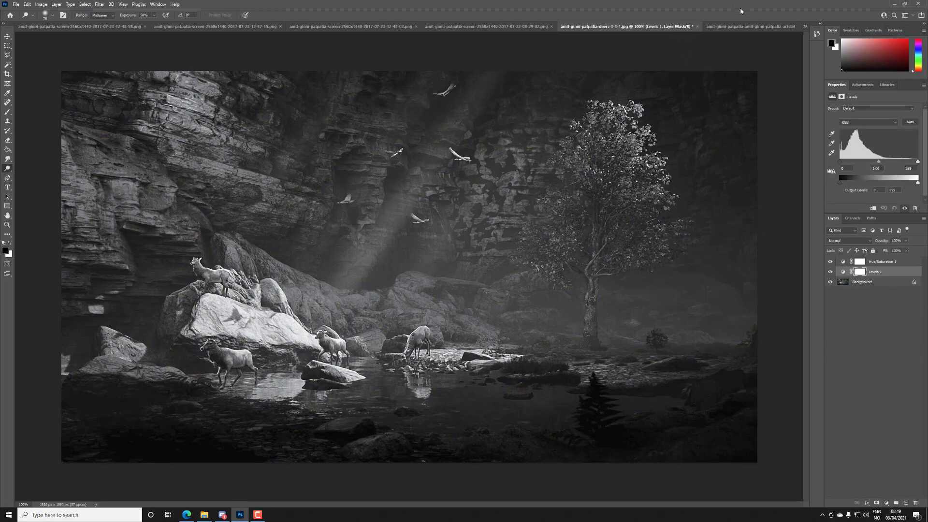
Step: In the darker deer image, add a Levels adjustment layer above the Background copy
{"action": "left_click", "coordinate": [745, 26]}
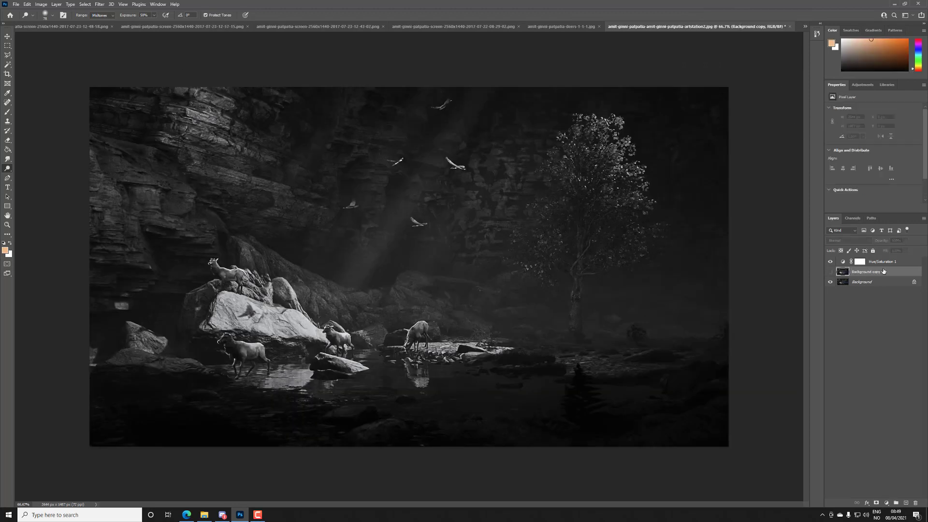
{"action": "left_click", "coordinate": [887, 502]}
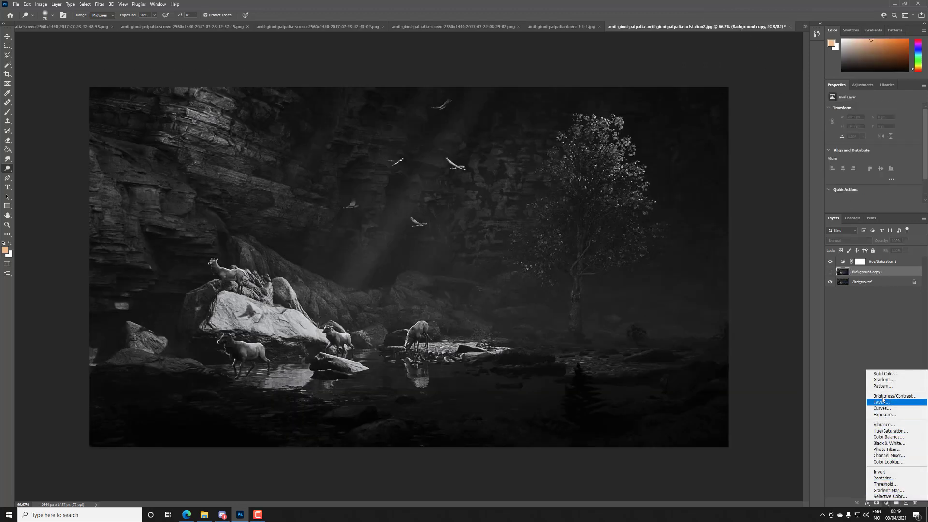
{"action": "left_click", "coordinate": [883, 402]}
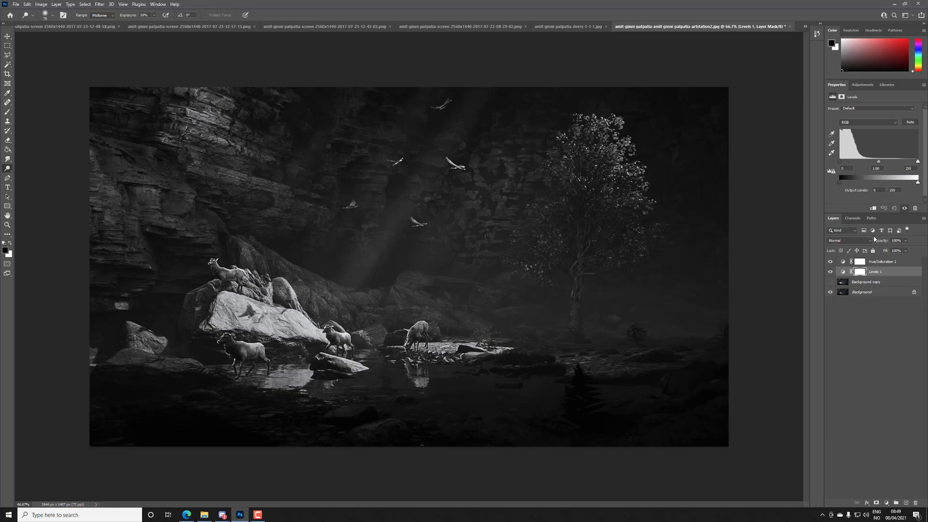
Step: Toggle the Background and Background copy layers to compare the Levels histograms of the original and dodged versions
{"action": "left_click", "coordinate": [831, 292]}
{"action": "left_click", "coordinate": [831, 282]}
{"action": "left_click", "coordinate": [831, 282]}
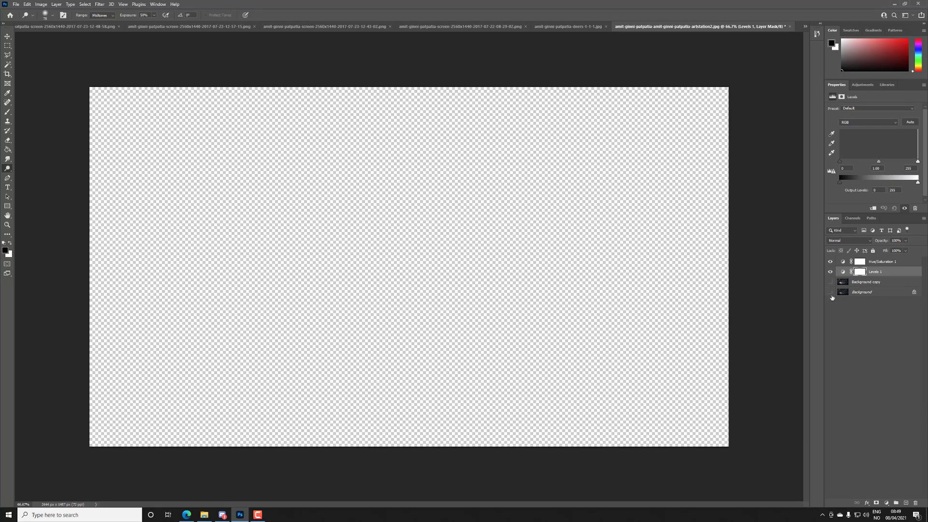
{"action": "left_click", "coordinate": [830, 292]}
{"action": "left_click", "coordinate": [831, 292]}
{"action": "left_click", "coordinate": [830, 282]}
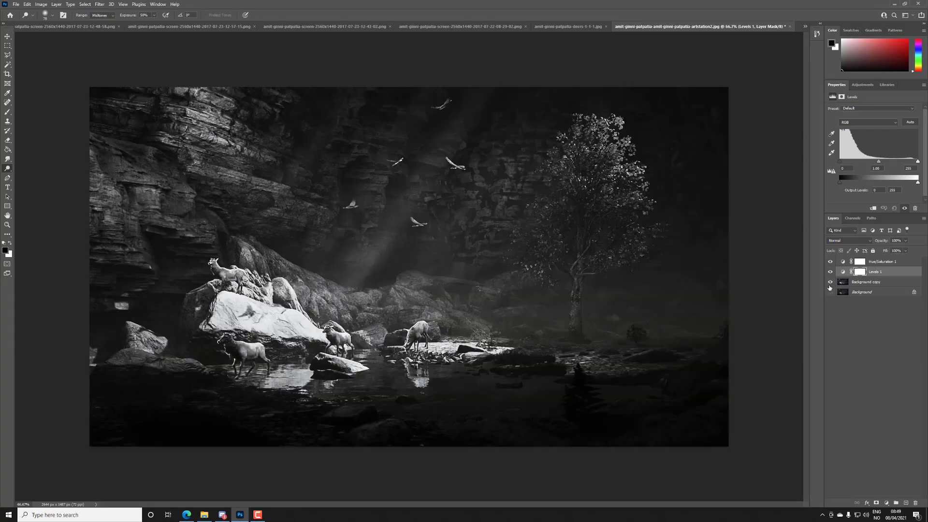
Step: In the brighter deer image, set the Levels input values to 17 for blacks, 0.78 for midtones and 231 for whites
{"action": "left_click", "coordinate": [568, 26]}
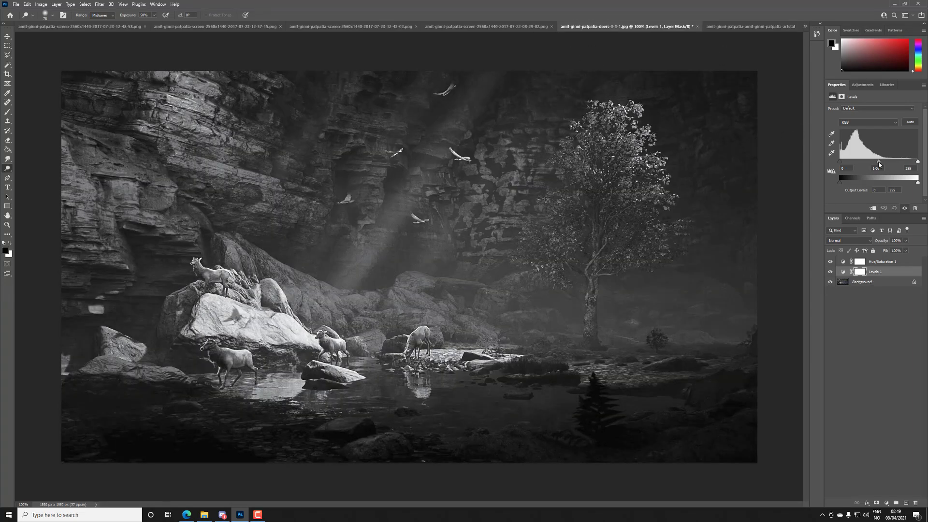
{"action": "left_click_drag", "start_coordinate": [879, 162], "coordinate": [911, 164]}
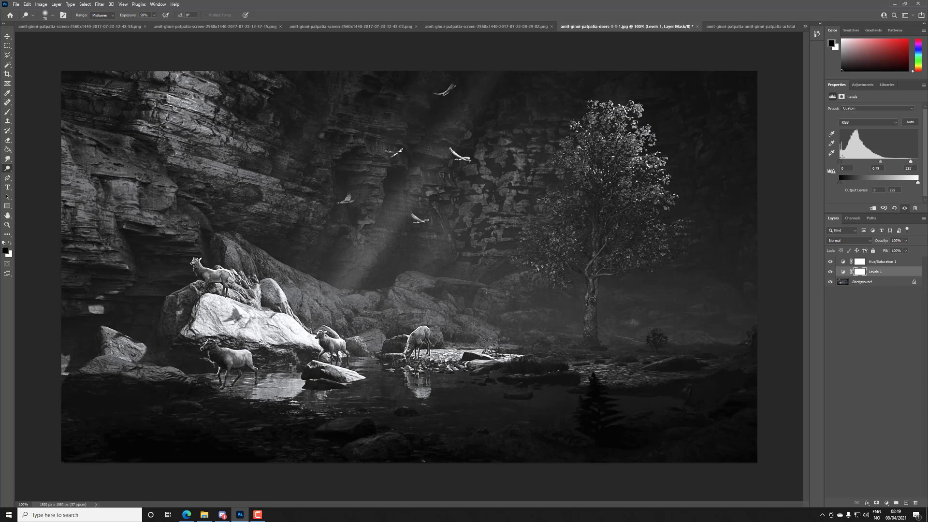
{"action": "left_click_drag", "start_coordinate": [842, 163], "coordinate": [845, 163]}
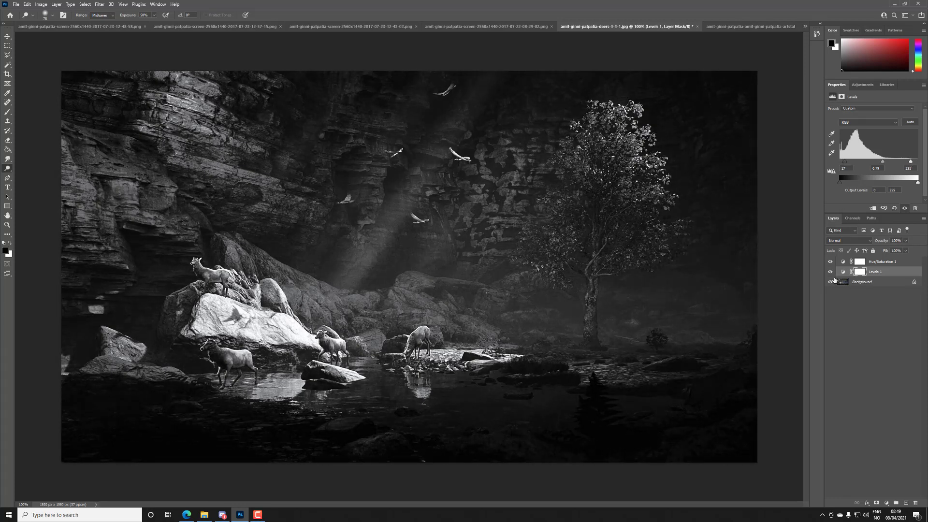
Step: Hide the Hue/Saturation layer and toggle the Levels layer to compare the colour image before and after the adjustment
{"action": "left_click", "coordinate": [831, 261]}
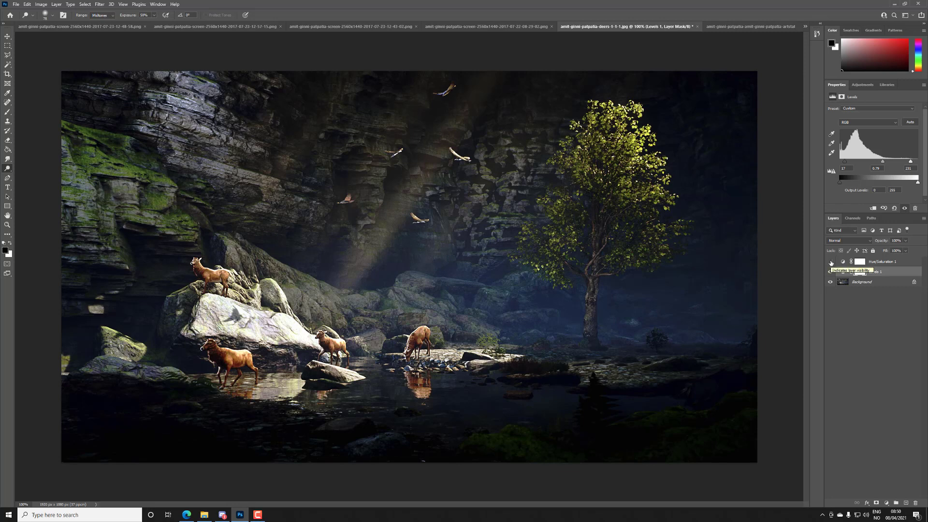
{"action": "left_click", "coordinate": [831, 272]}
{"action": "left_click", "coordinate": [831, 272]}
{"action": "left_click", "coordinate": [831, 272]}
{"action": "left_click", "coordinate": [831, 273]}
{"action": "left_click", "coordinate": [831, 272]}
{"action": "left_click", "coordinate": [831, 272]}
Step: Set the Levels input values to 6, 0.92 and 249, and check the adjusted image in greyscale
{"action": "left_click_drag", "start_coordinate": [911, 162], "coordinate": [917, 164]}
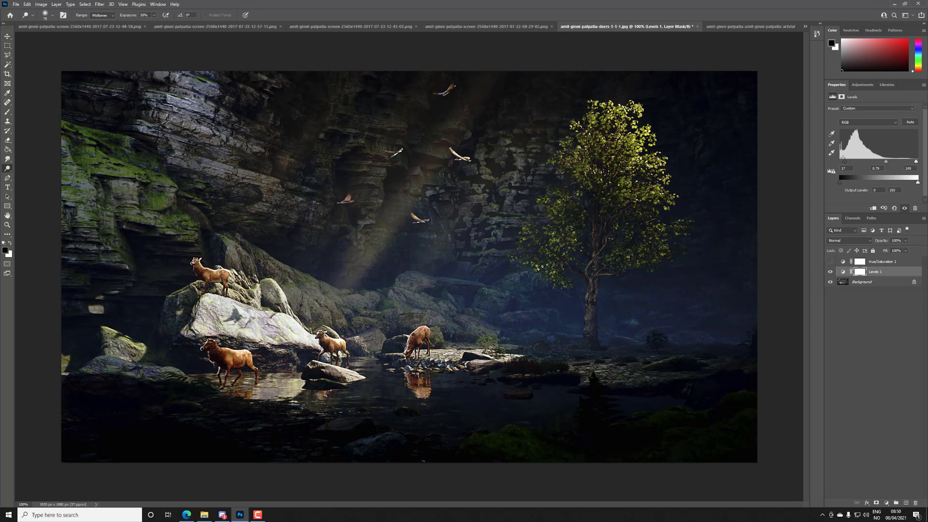
{"action": "left_click_drag", "start_coordinate": [845, 162], "coordinate": [882, 164]}
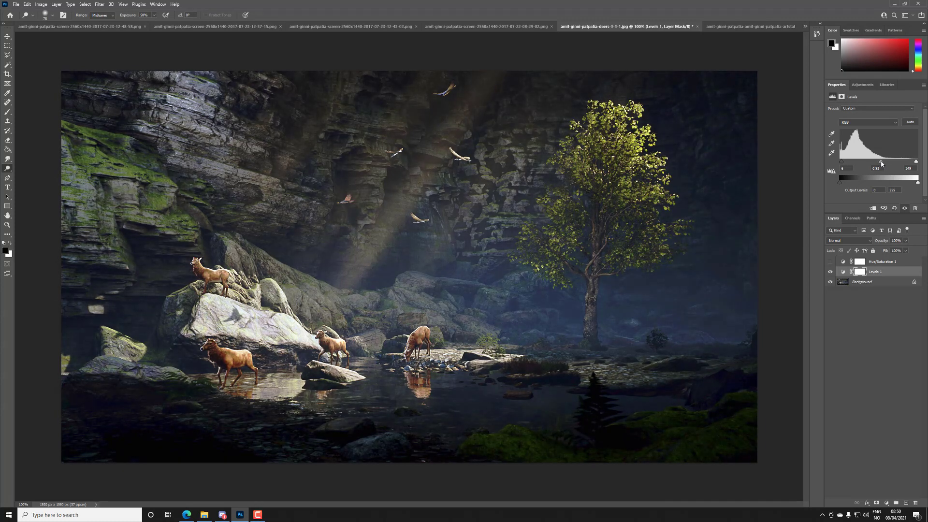
{"action": "left_click", "coordinate": [832, 262]}
{"action": "left_click", "coordinate": [831, 262]}
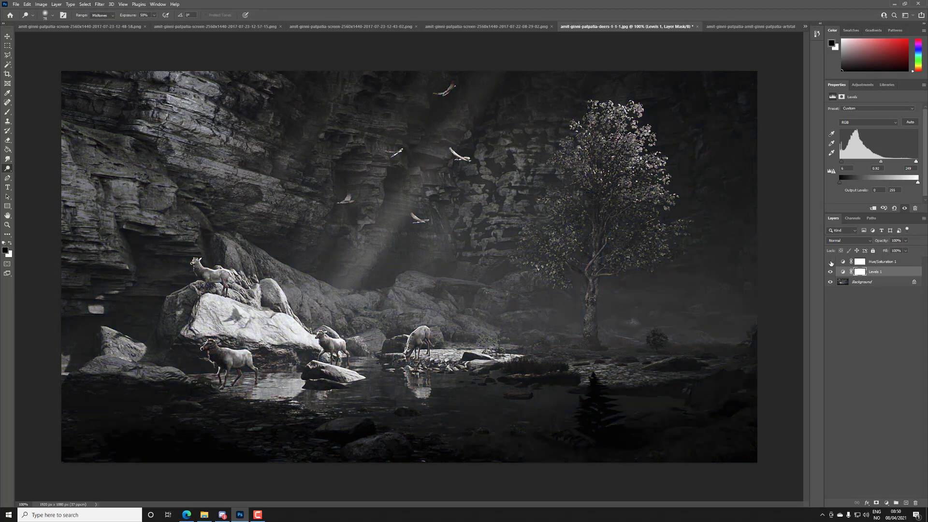
Step: Compare the brighter deer image with and without its Levels adjustment, and in greyscale and colour, leaving the colour version shown
{"action": "left_click", "coordinate": [830, 282]}
{"action": "left_click", "coordinate": [831, 283]}
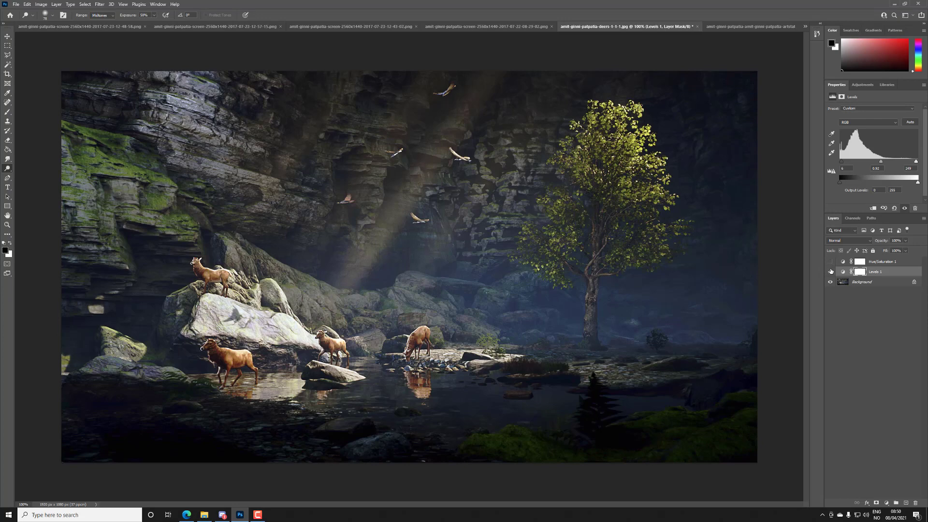
{"action": "left_click", "coordinate": [832, 272]}
{"action": "left_click", "coordinate": [831, 272]}
{"action": "left_click", "coordinate": [831, 264]}
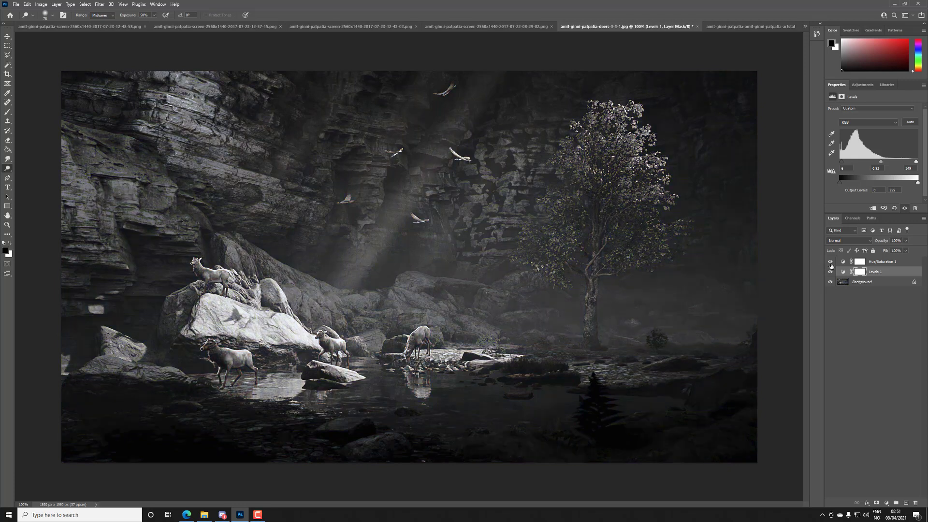
{"action": "left_click", "coordinate": [831, 265]}
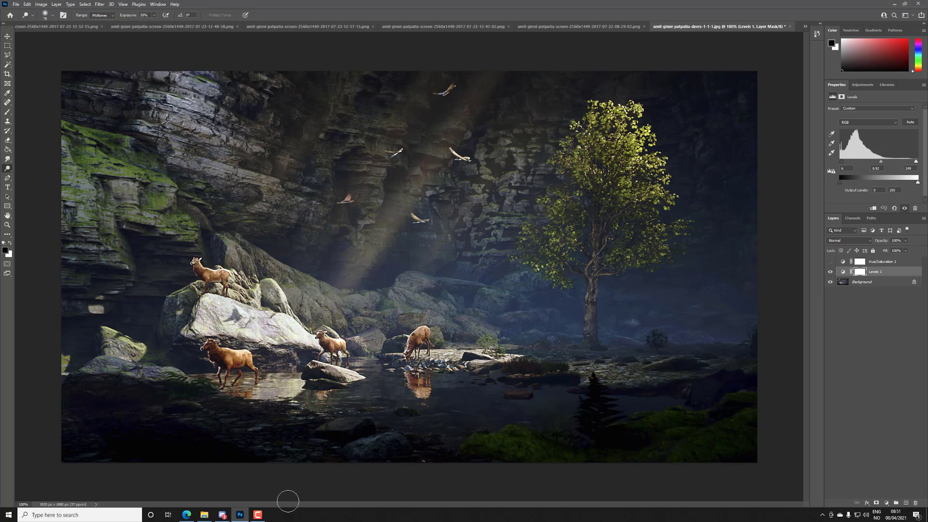
{"action": "left_click", "coordinate": [260, 515]}
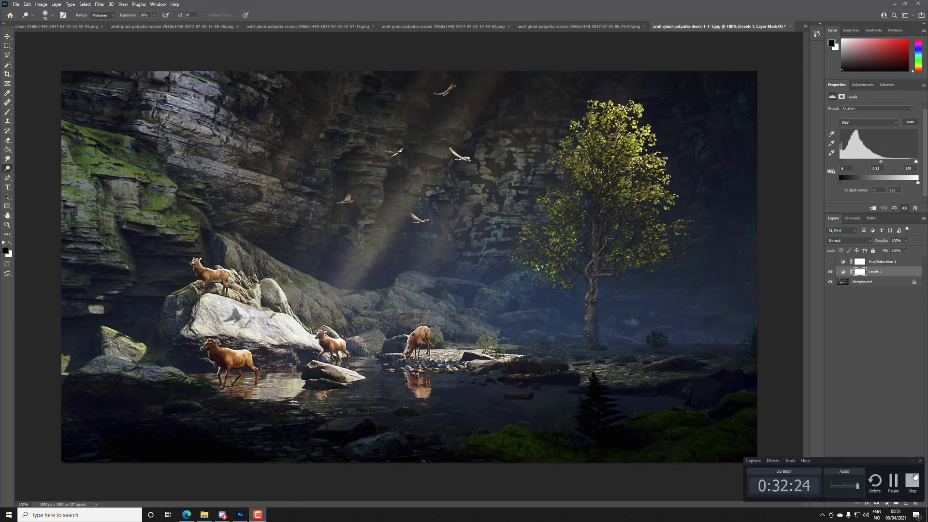